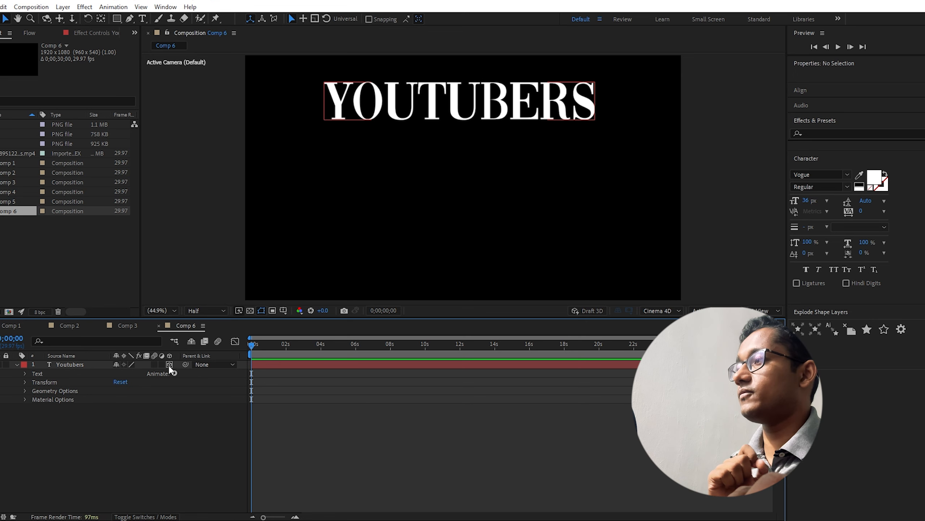
# Copy image layers 1, 2 and 3 with their position animation from Comp 1 into Comp 6.
pyautogui.click(15, 326)
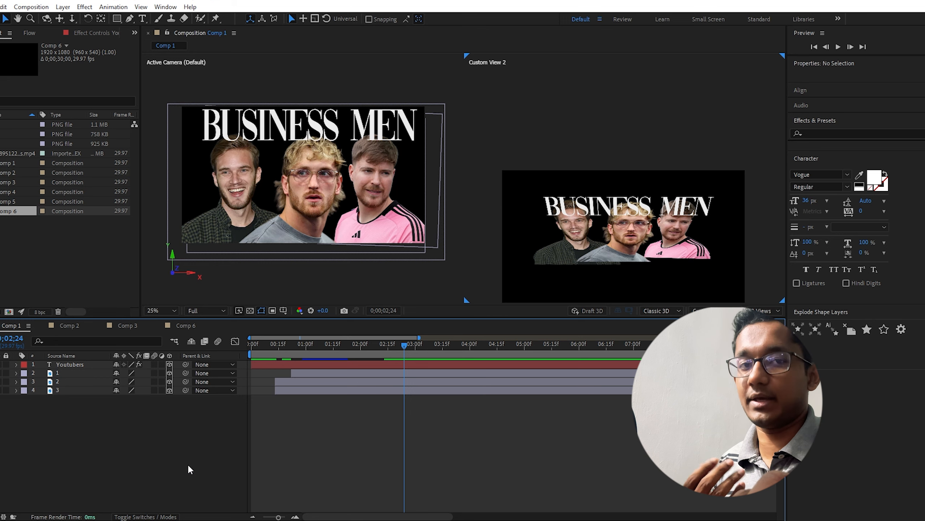
pyautogui.click(167, 327)
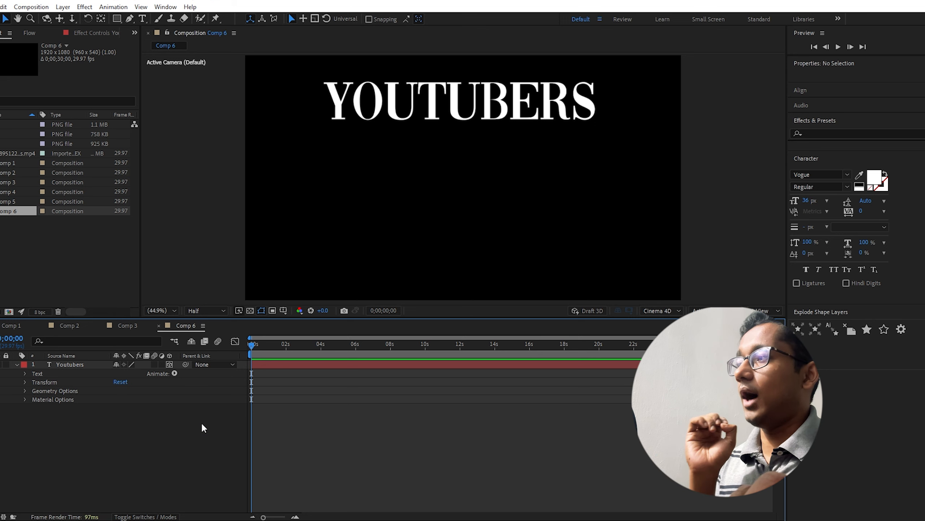
pyautogui.click(15, 326)
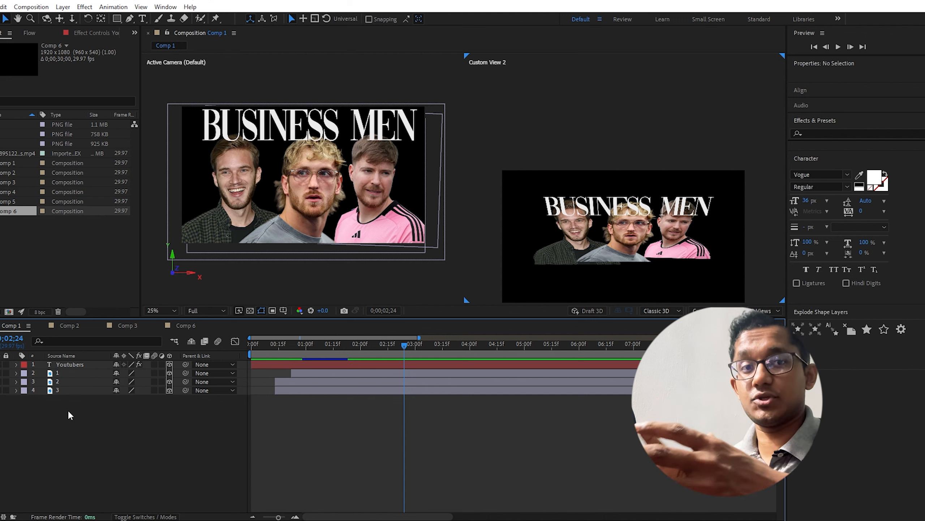
pyautogui.moveTo(68, 409); pyautogui.dragTo(64, 376)
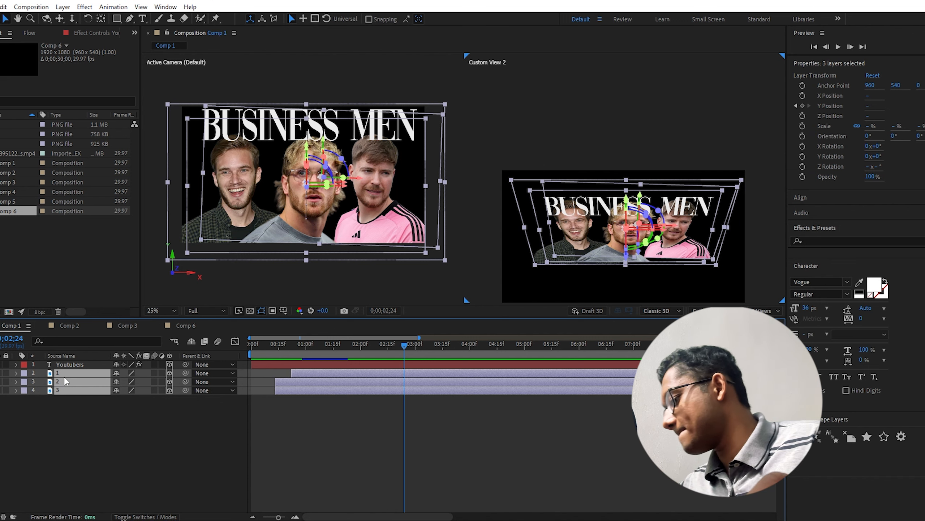
pyautogui.press('p')
pyautogui.click(292, 350)
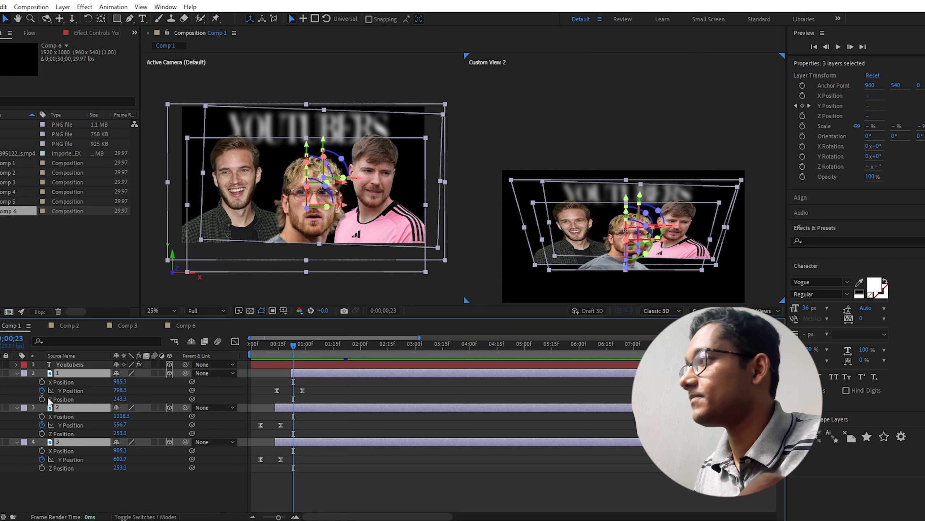
pyautogui.press('p')
pyautogui.moveTo(75, 381); pyautogui.dragTo(86, 409)
pyautogui.click(2, 326)
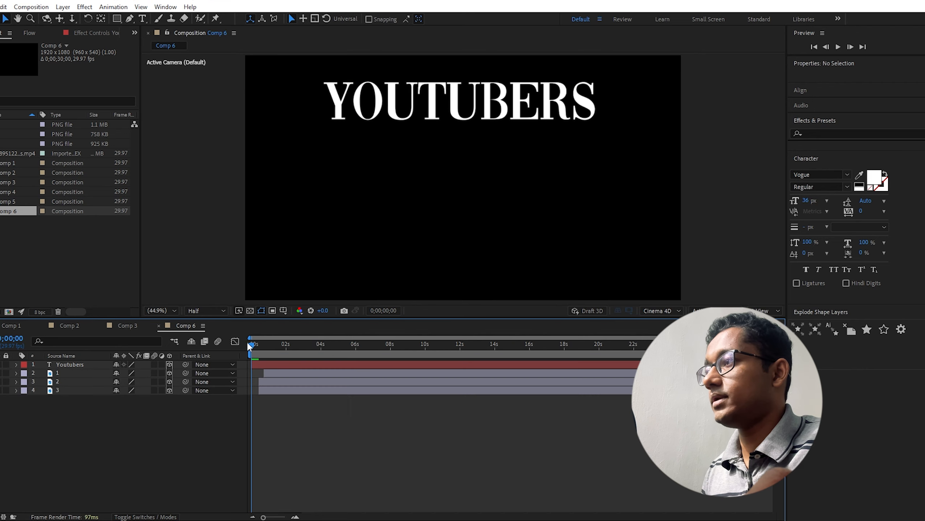
# Set Comp 6's 3D renderer to Classic 3D and reveal the Youtubers text layer's position properties.
pyautogui.moveTo(250, 343); pyautogui.dragTo(279, 348)
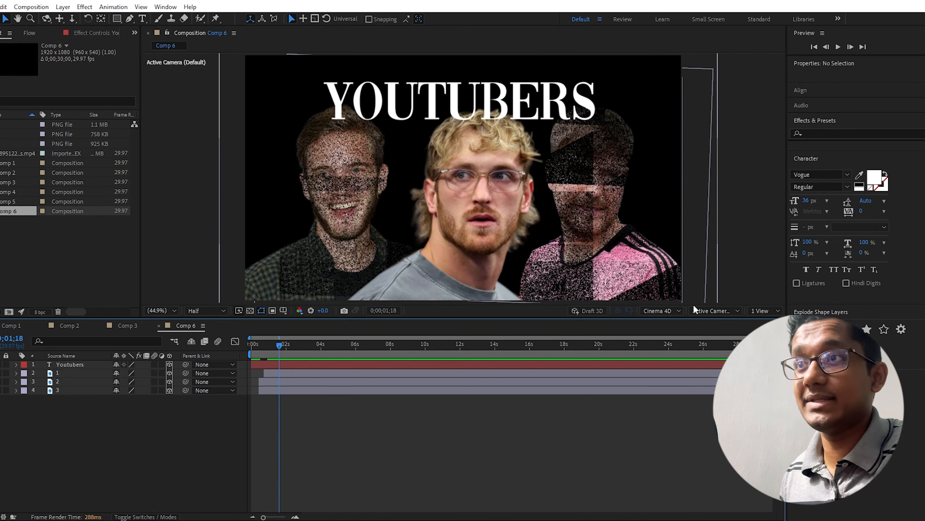
pyautogui.click(671, 310)
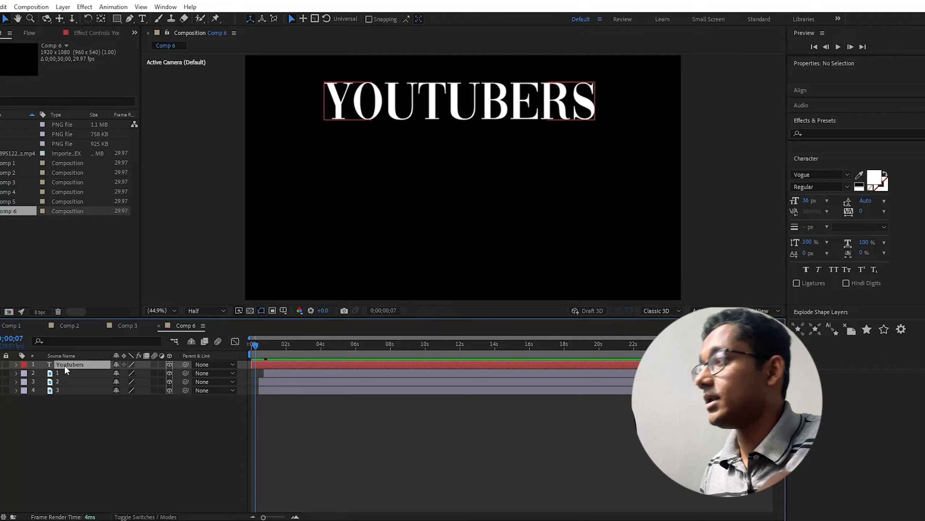
pyautogui.click(66, 366)
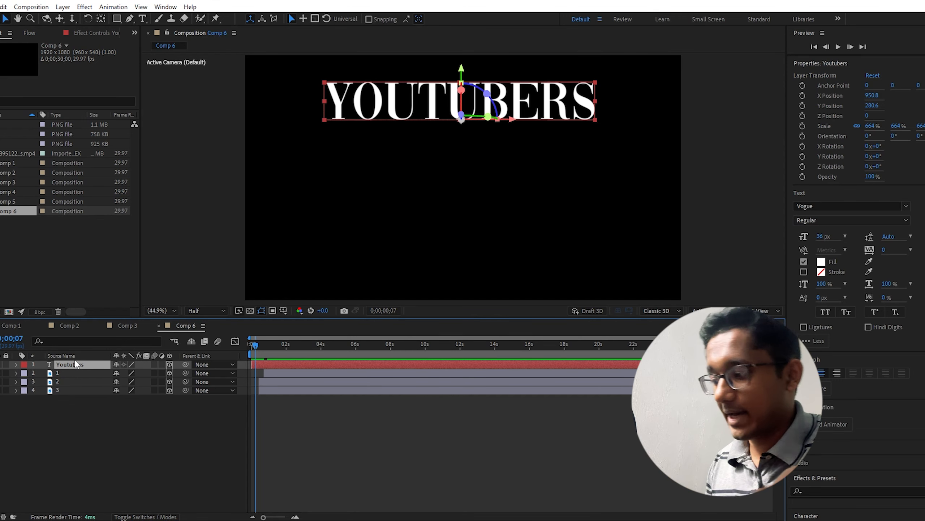
pyautogui.press('p')
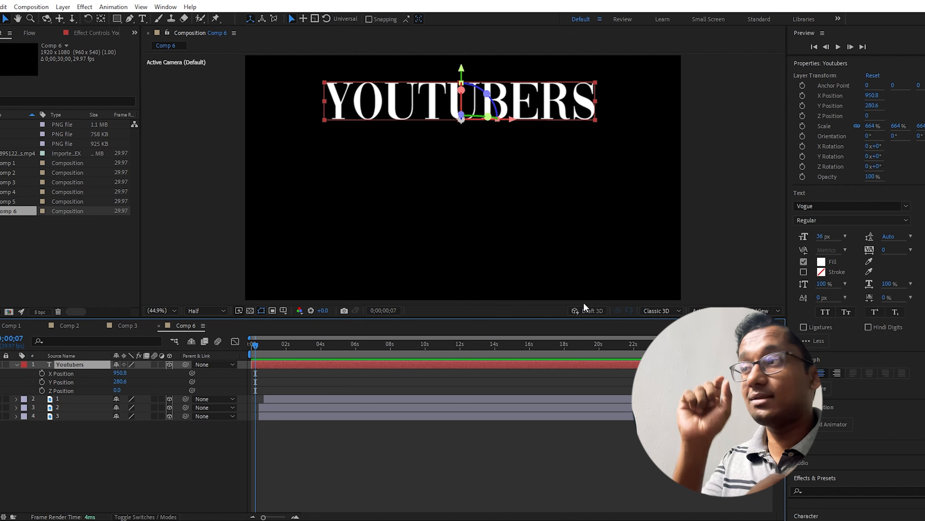
# Enlarge the composition viewer and split it into two views showing Front and Top.
pyautogui.moveTo(294, 319); pyautogui.dragTo(293, 347)
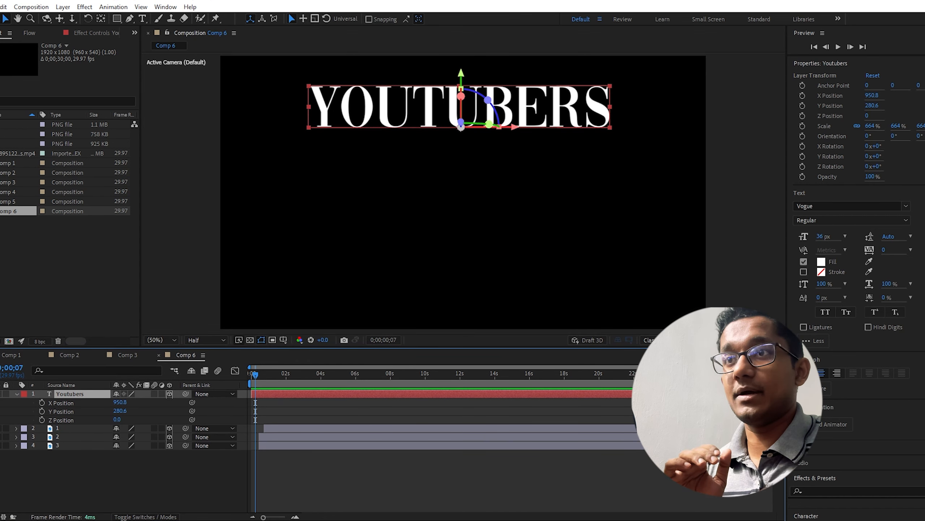
pyautogui.click(770, 340)
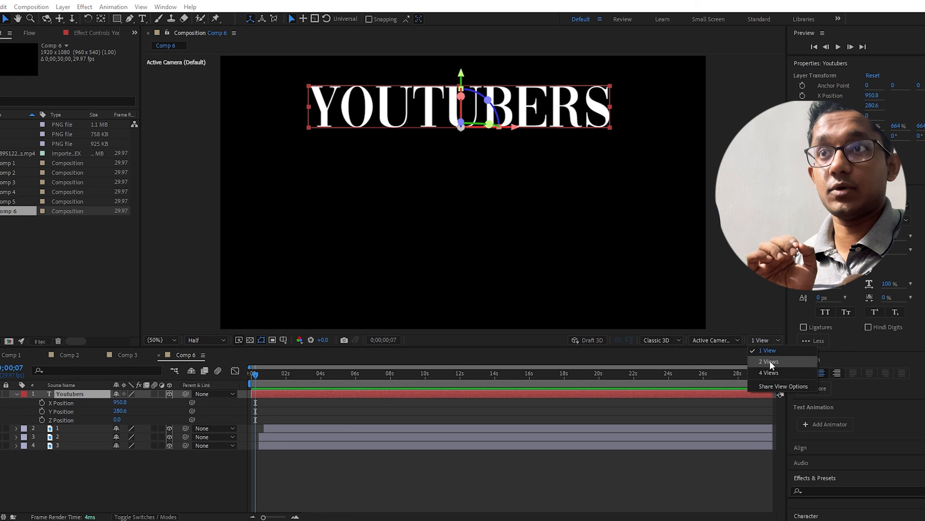
pyautogui.click(769, 359)
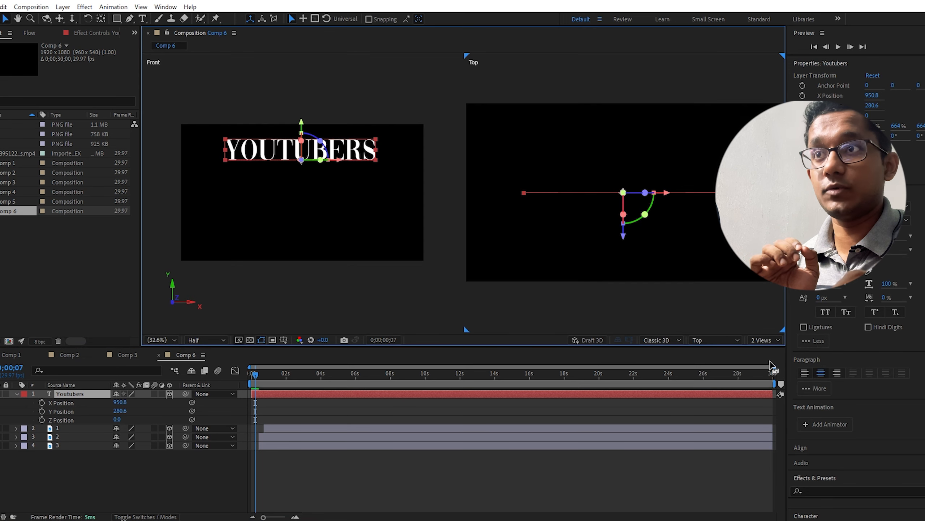
pyautogui.click(320, 104)
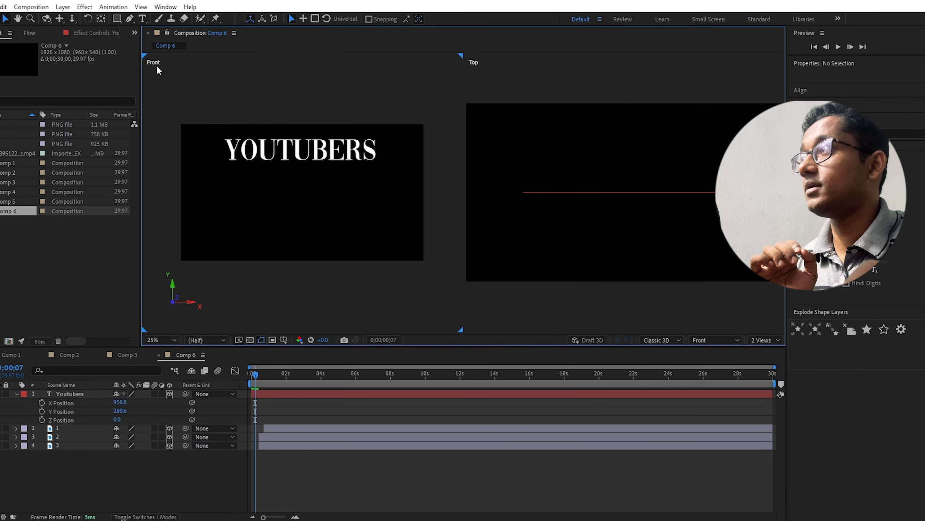
pyautogui.click(489, 74)
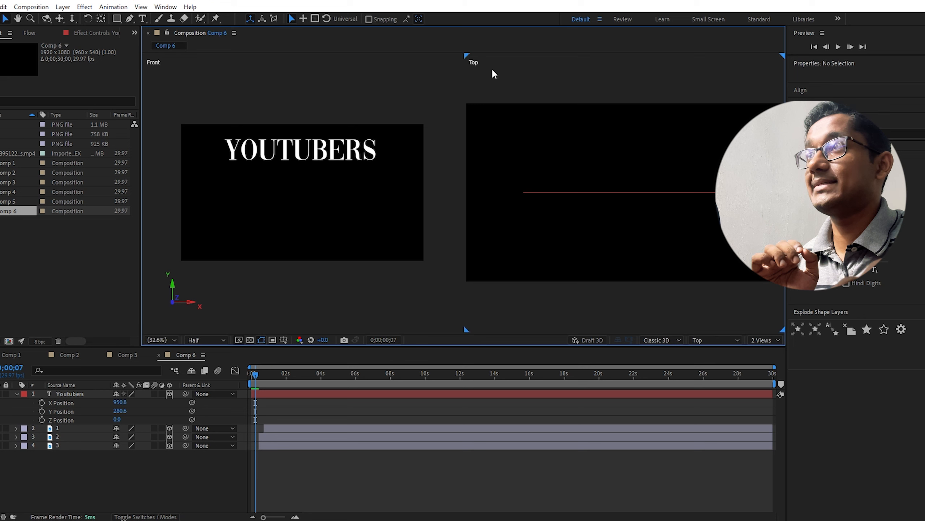
pyautogui.click(718, 339)
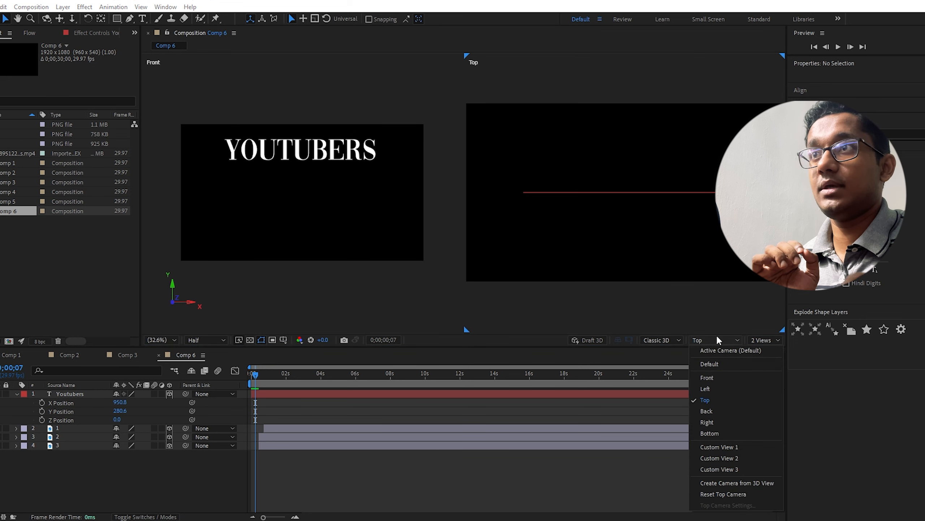
pyautogui.click(723, 407)
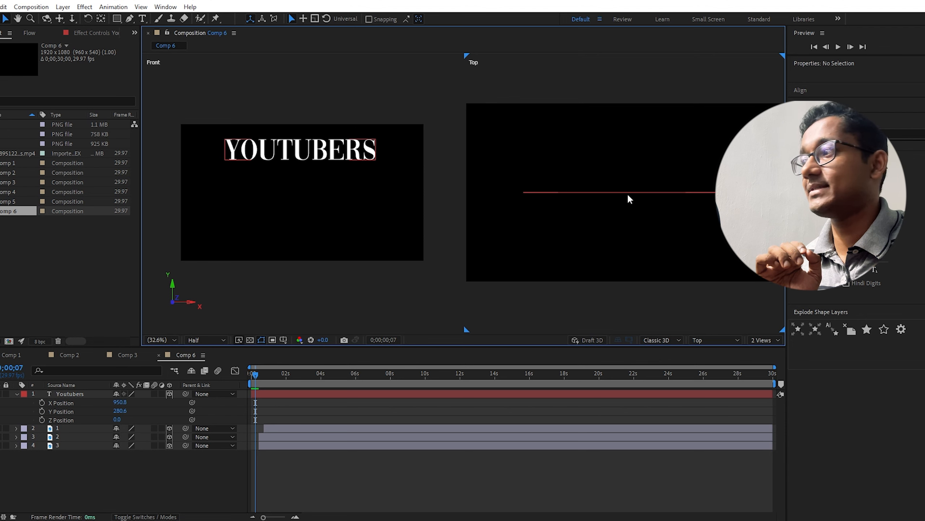
# Push the Youtubers text layer behind the image layers by setting its Z Position to 325.
pyautogui.moveTo(117, 419); pyautogui.dragTo(185, 417)
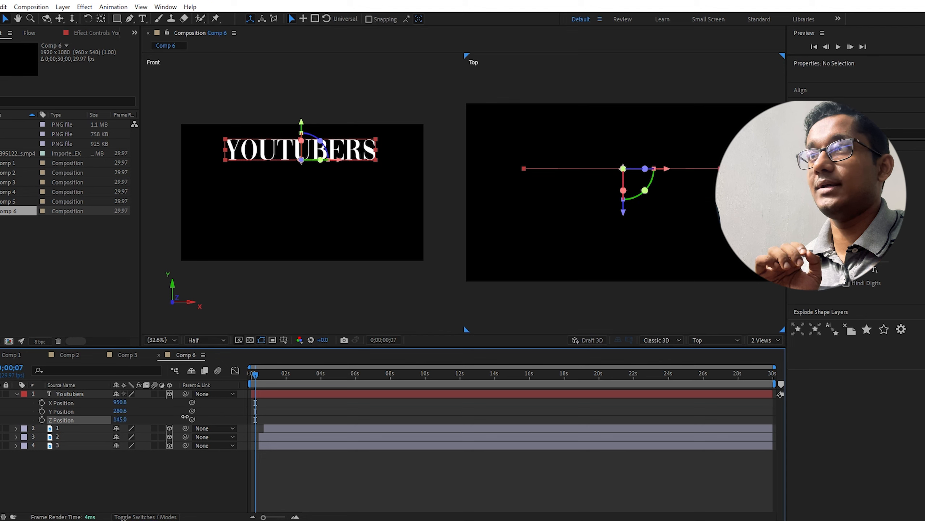
pyautogui.click(185, 416)
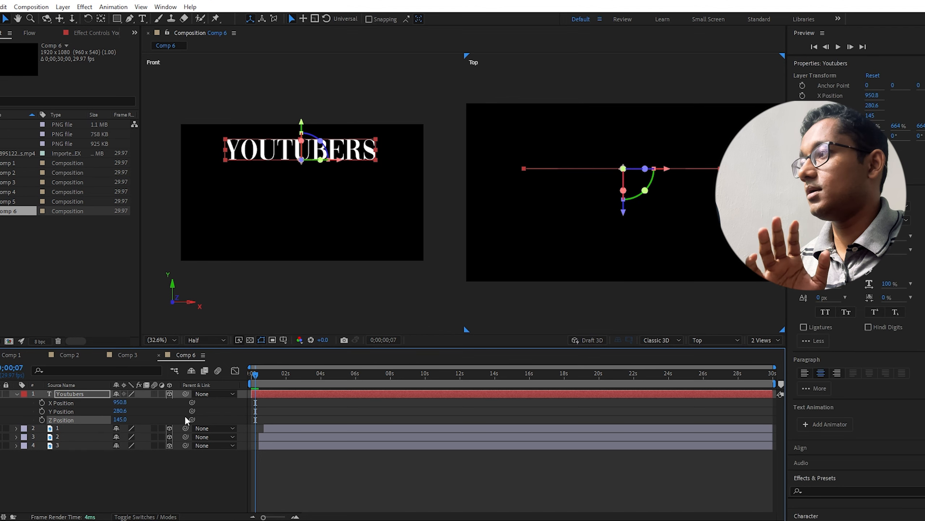
pyautogui.moveTo(83, 472); pyautogui.dragTo(70, 424)
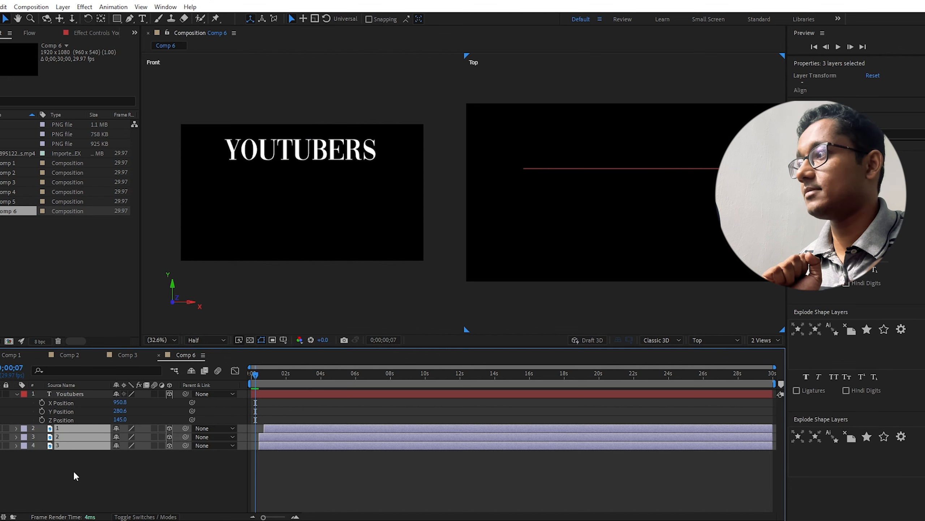
pyautogui.click(75, 474)
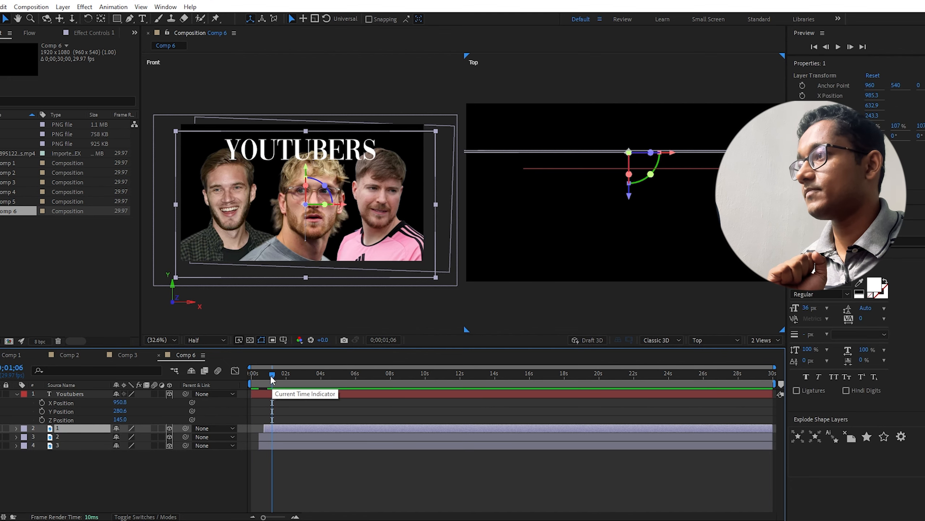
pyautogui.moveTo(272, 379); pyautogui.dragTo(274, 379)
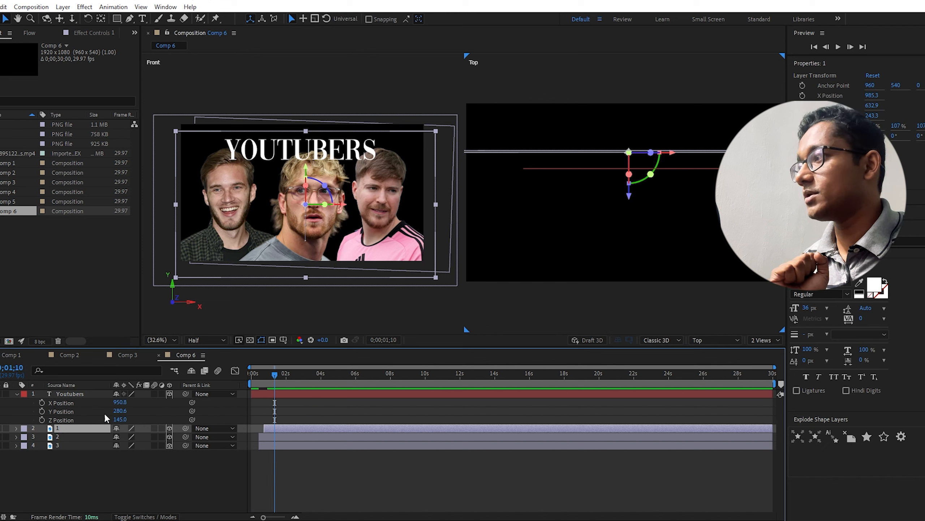
pyautogui.click(69, 393)
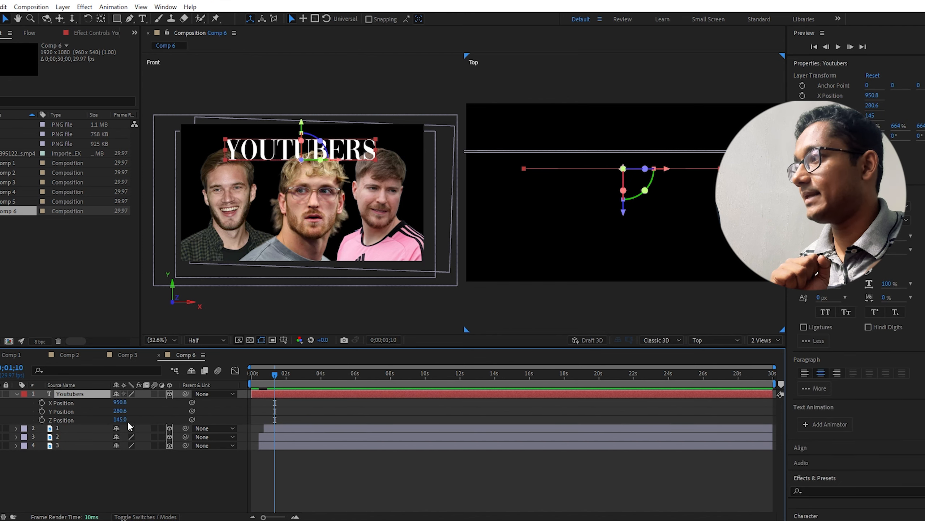
pyautogui.moveTo(121, 420); pyautogui.dragTo(210, 416)
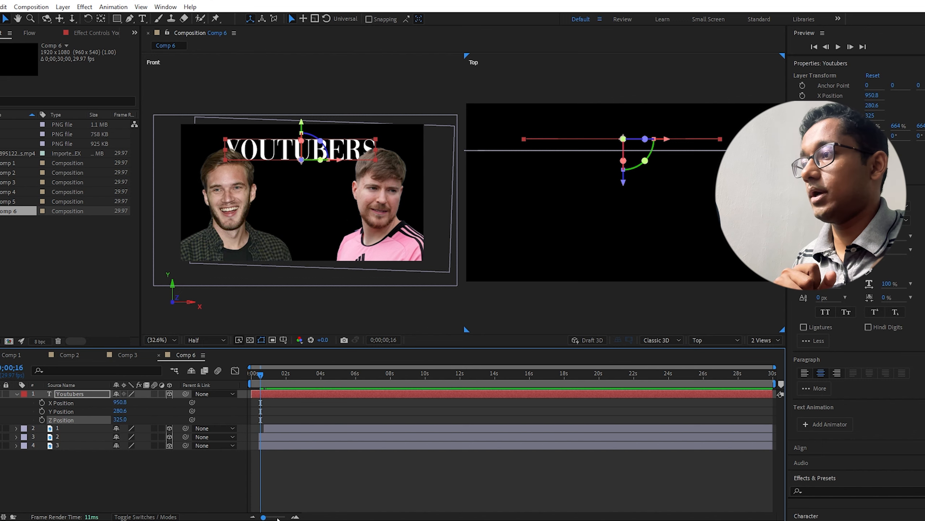
# Keyframe the Youtubers text layer's Z Position from 325 to 90 so it moves in front of the images.
pyautogui.moveTo(263, 517); pyautogui.dragTo(281, 517)
pyautogui.click(264, 394)
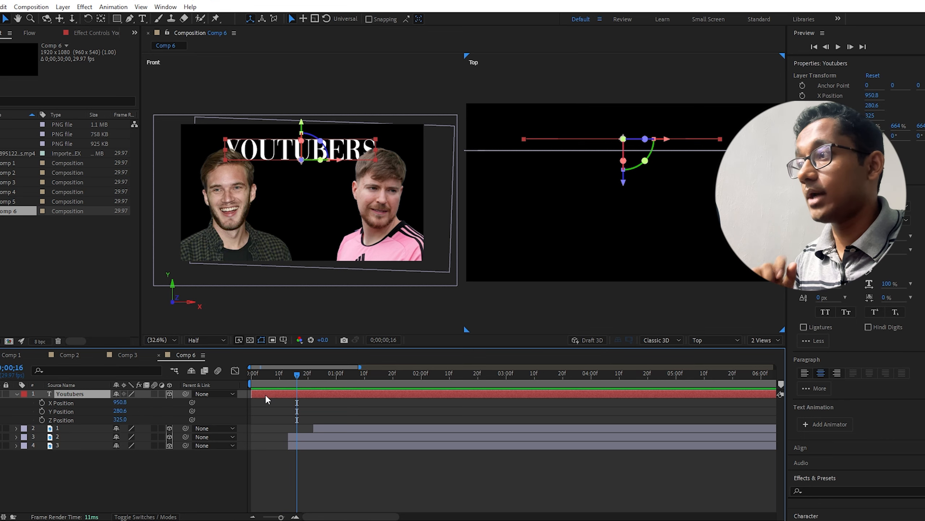
pyautogui.click(42, 420)
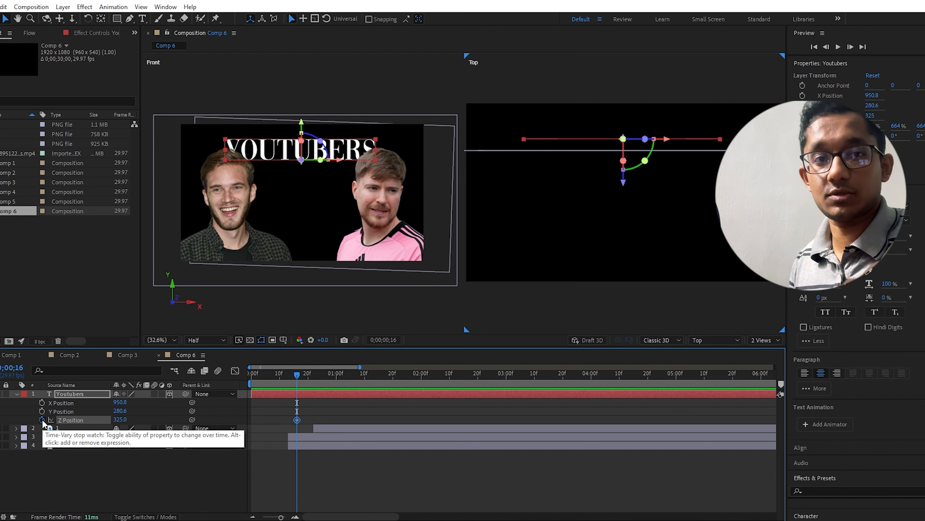
pyautogui.click(321, 376)
pyautogui.moveTo(321, 376); pyautogui.dragTo(345, 380)
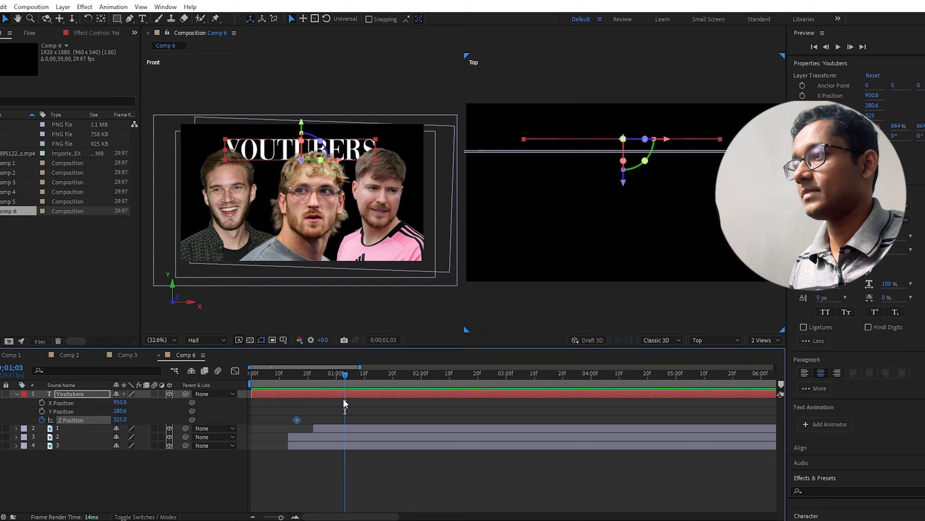
pyautogui.moveTo(120, 420); pyautogui.dragTo(8, 423)
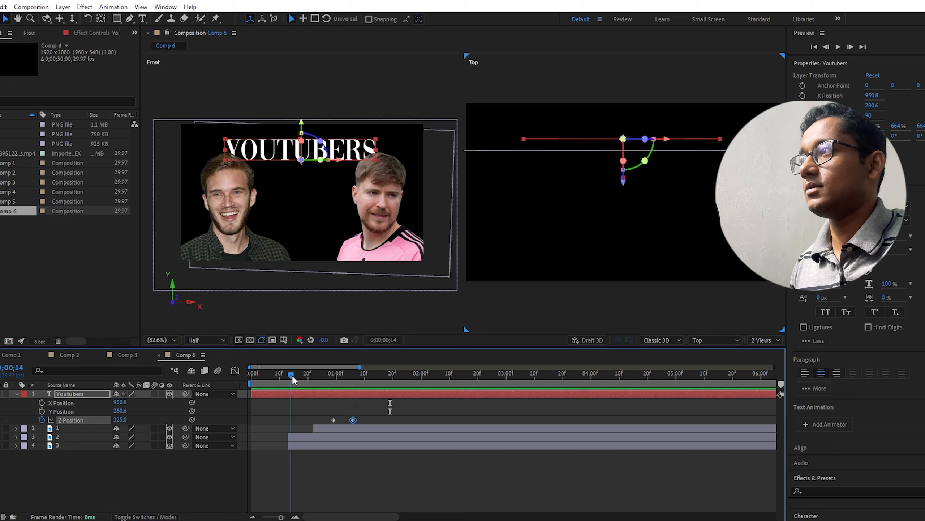
# Check the text's depth movement against the images and shift its Z Position keyframes to start at 0;01;03.
pyautogui.moveTo(294, 379); pyautogui.dragTo(356, 378)
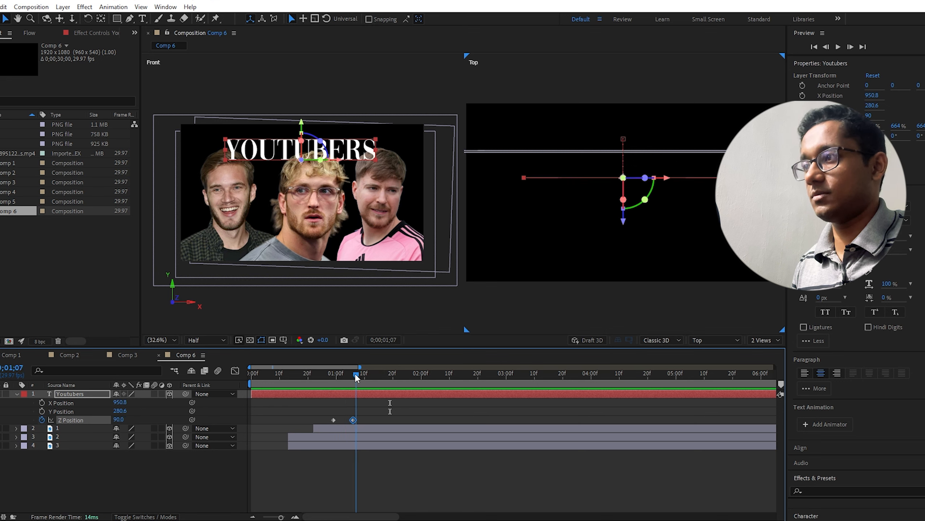
pyautogui.moveTo(355, 374); pyautogui.dragTo(335, 381)
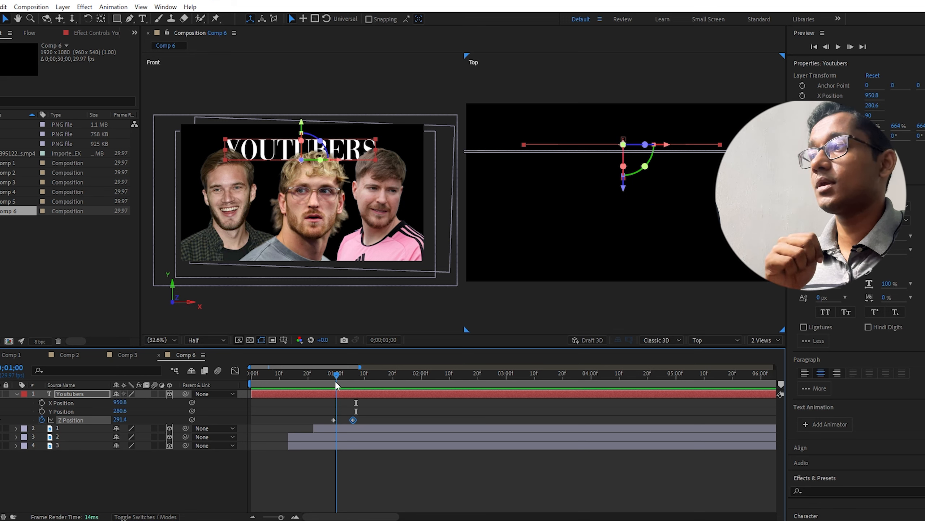
pyautogui.moveTo(338, 381); pyautogui.dragTo(351, 382)
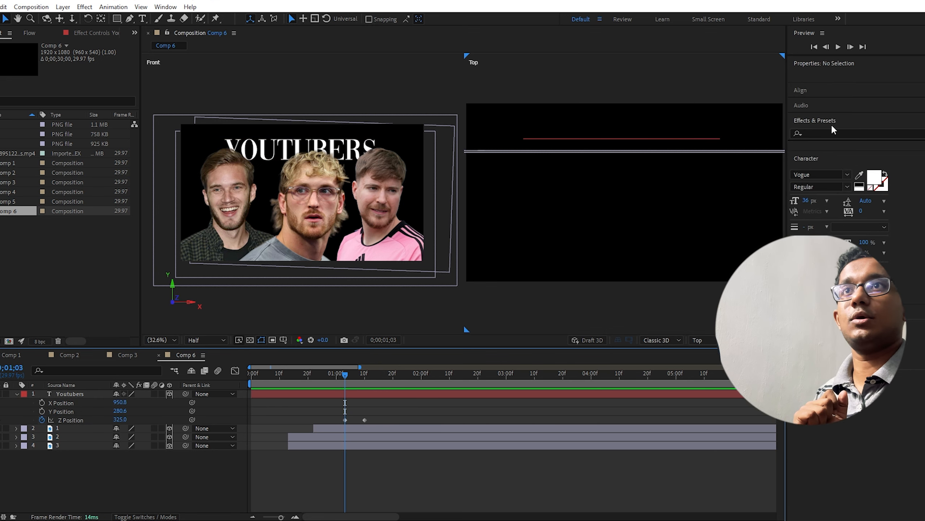
# Search the effects for "fast" and apply Fast Box Blur to the Youtubers text layer.
pyautogui.click(815, 120)
pyautogui.write('fastb')
pyautogui.press('BackSpace')
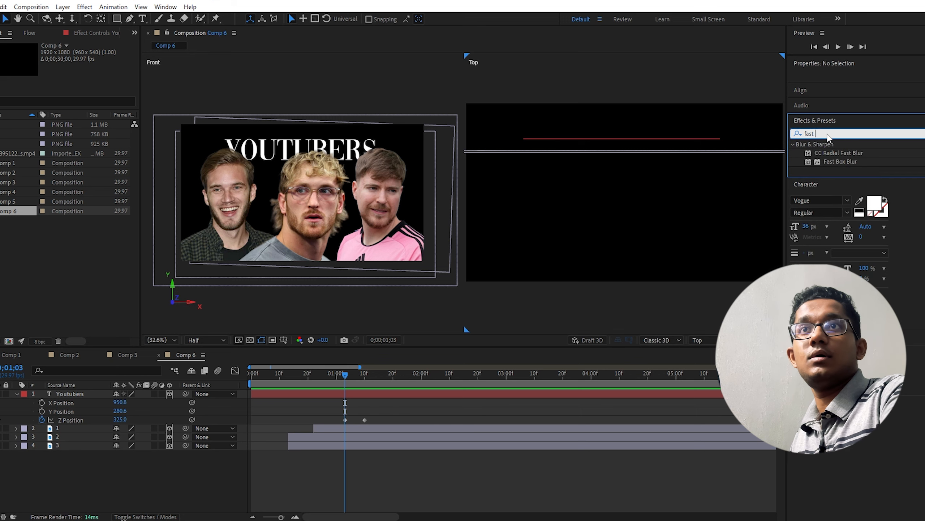
pyautogui.click(835, 162)
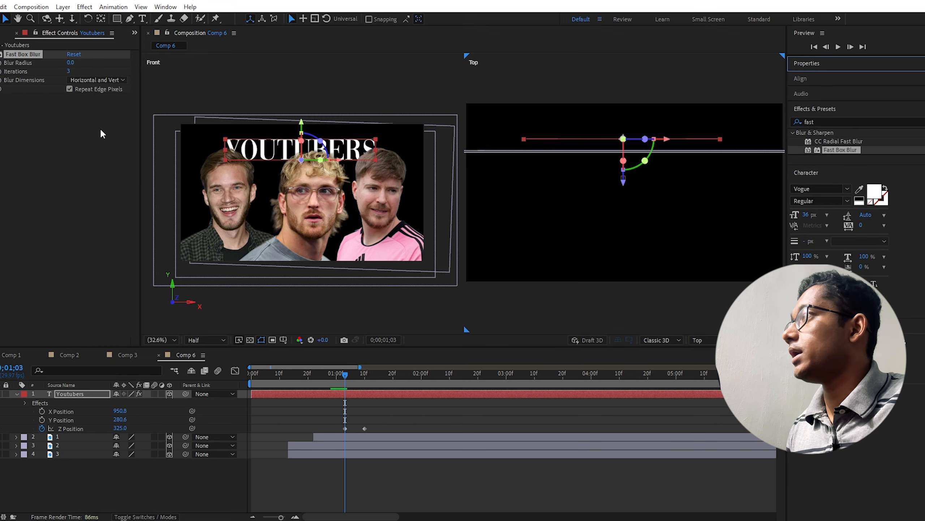
# Start keyframing the Youtubers layer's Fast Box Blur with Blur Radius 0.0 at 0;00;09, before the portraits appear.
pyautogui.moveTo(342, 377); pyautogui.dragTo(277, 377)
pyautogui.click(296, 400)
pyautogui.click(296, 396)
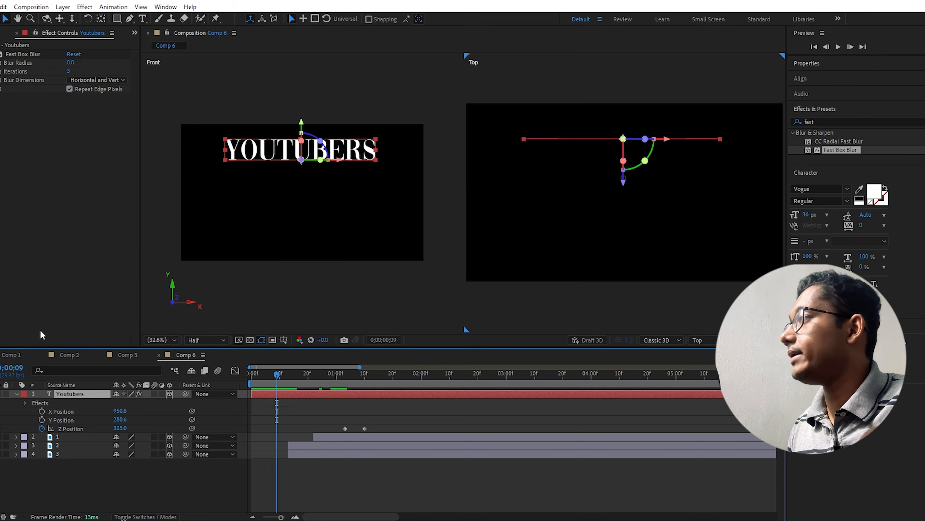
pyautogui.click(17, 55)
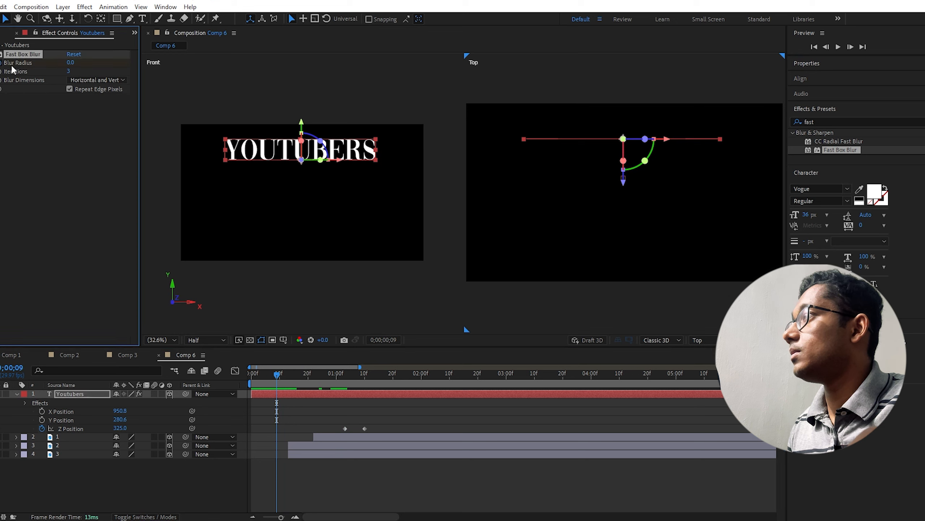
# Reveal the Youtubers layer's keyframed properties and shift the Blur Radius keyframe earlier, to about 0;00;06.
pyautogui.click(268, 375)
pyautogui.moveTo(268, 376); pyautogui.dragTo(276, 376)
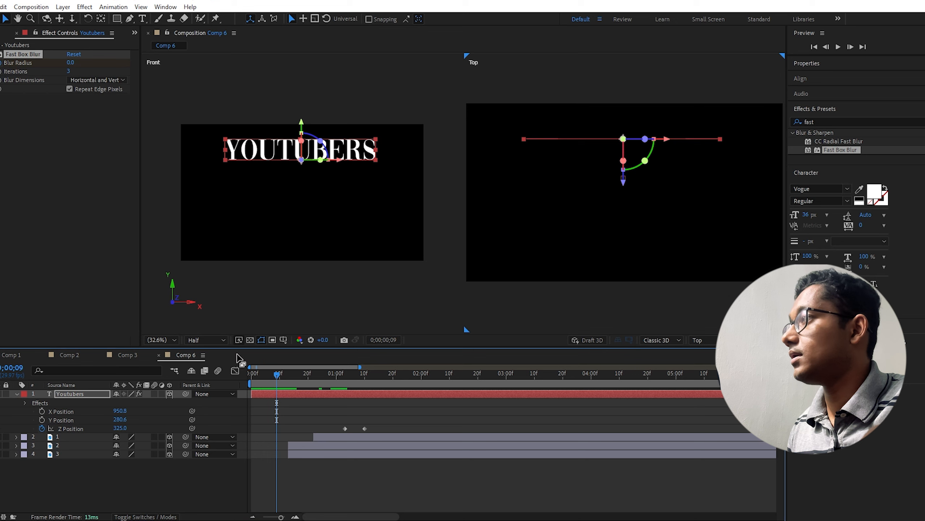
pyautogui.click(269, 376)
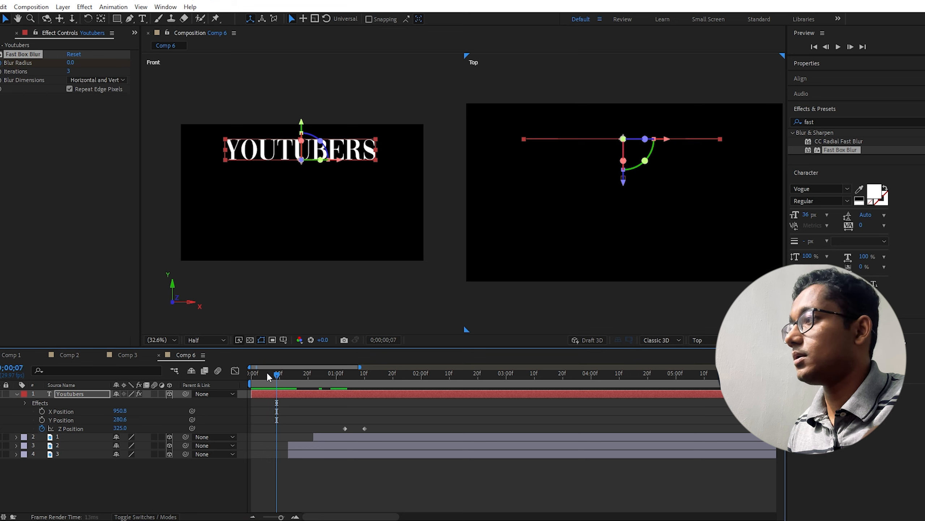
pyautogui.click(267, 375)
pyautogui.click(83, 395)
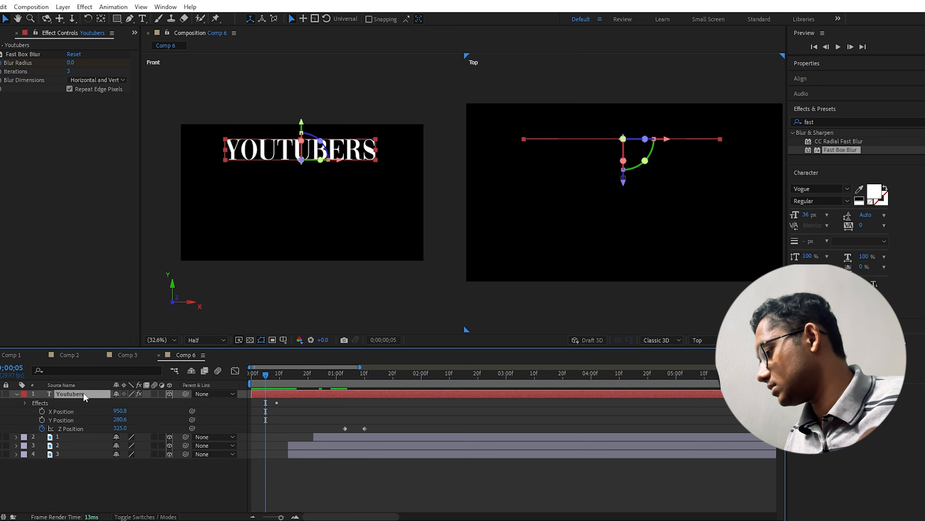
pyautogui.press('u')
pyautogui.moveTo(277, 411); pyautogui.dragTo(269, 411)
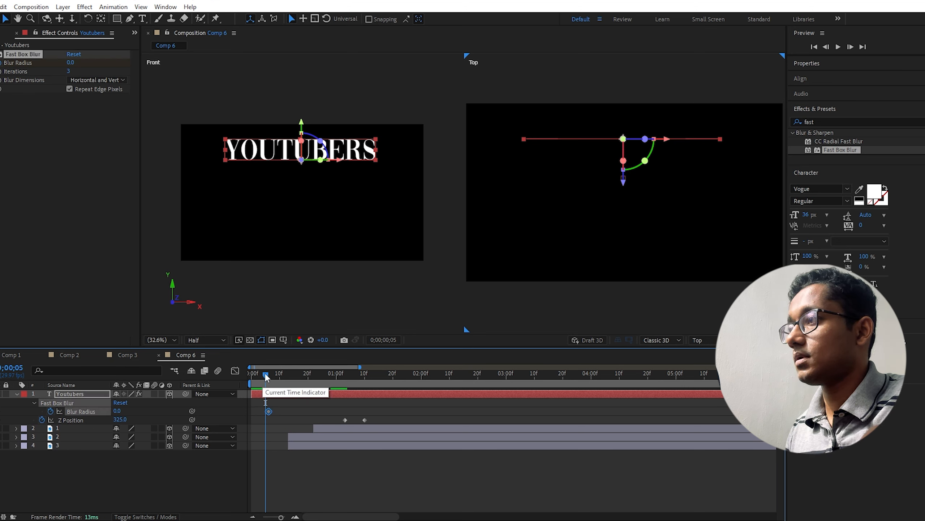
# Move the first Blur Radius keyframe to about 0;00;10 and add a second one with a value of 13.0 at 0;00;16.
pyautogui.moveTo(266, 376); pyautogui.dragTo(296, 378)
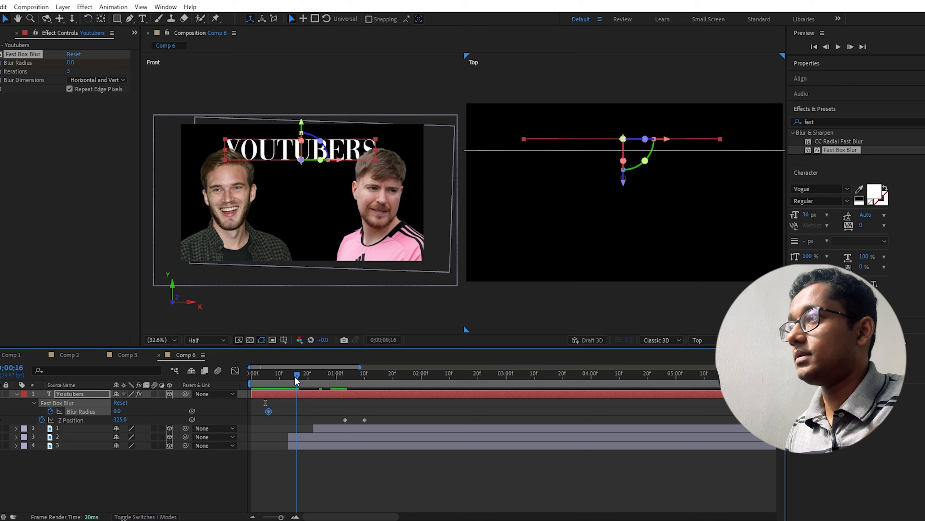
pyautogui.moveTo(269, 411); pyautogui.dragTo(280, 412)
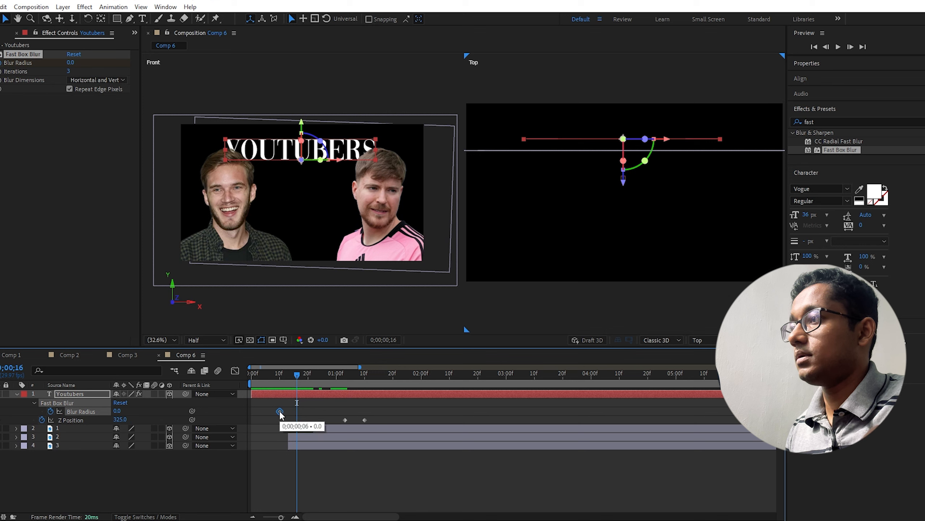
pyautogui.moveTo(71, 62); pyautogui.dragTo(80, 61)
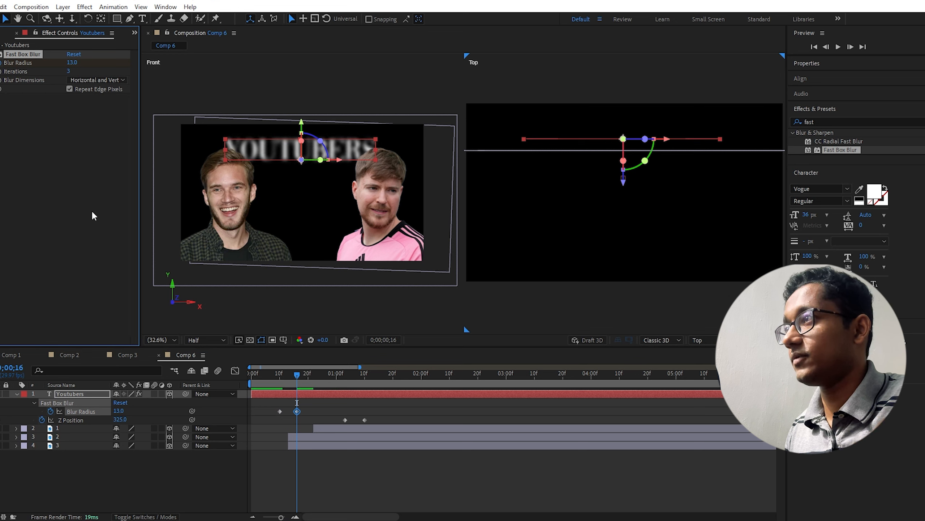
# Copy the 13.0 Blur Radius keyframe to 0;01;07 and set Blur Radius back to 0.0 at 0;01;12.
pyautogui.moveTo(296, 376); pyautogui.dragTo(350, 382)
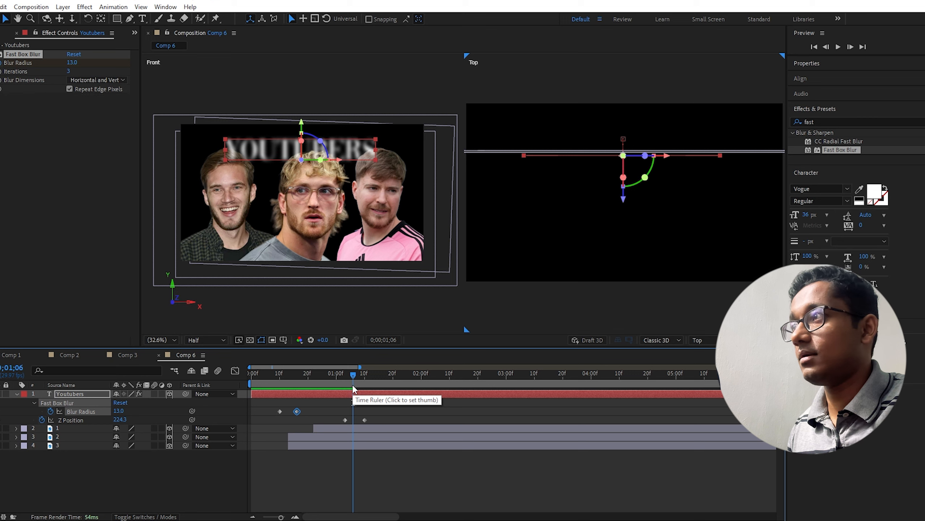
pyautogui.click(357, 374)
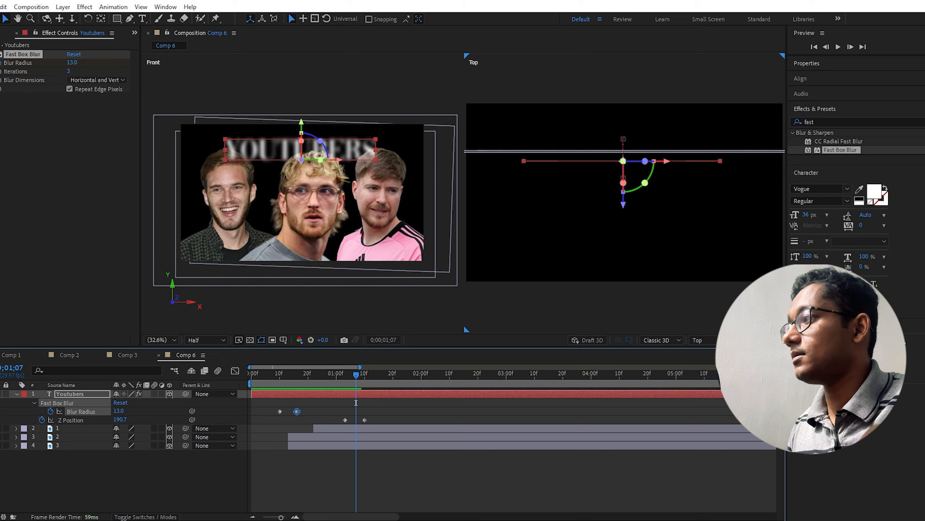
pyautogui.hotkey('ctrl', 'v')
pyautogui.moveTo(361, 375); pyautogui.dragTo(370, 375)
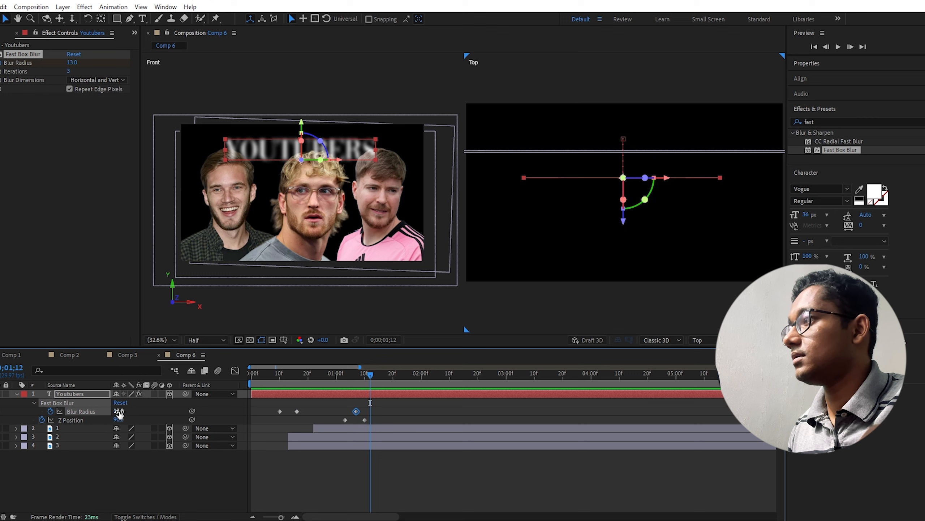
pyautogui.moveTo(120, 413); pyautogui.dragTo(109, 413)
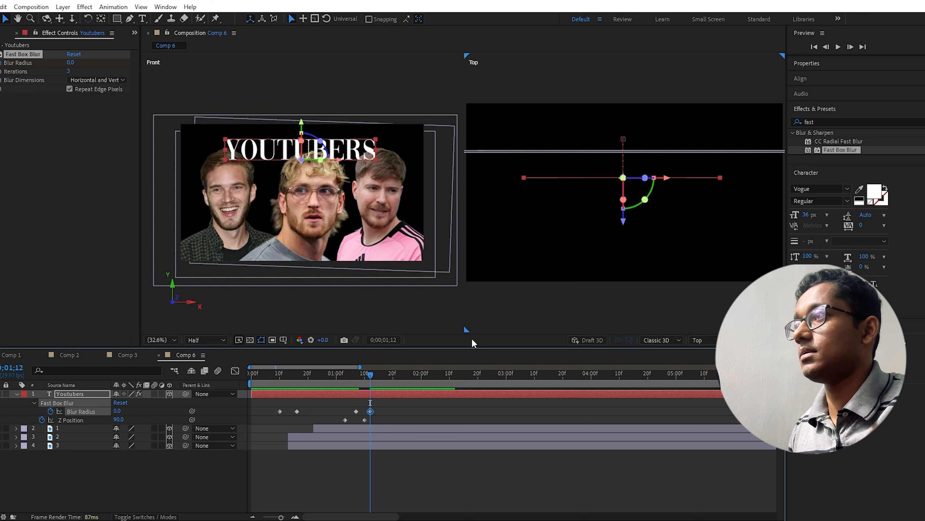
# Check the blur in Comp 6 and compare it with the title's text change in Comp 1.
pyautogui.moveTo(370, 374)
pyautogui.mouseDown()
pyautogui.moveTo(276, 378)
pyautogui.moveTo(373, 383)
pyautogui.moveTo(360, 380)
pyautogui.mouseUp()
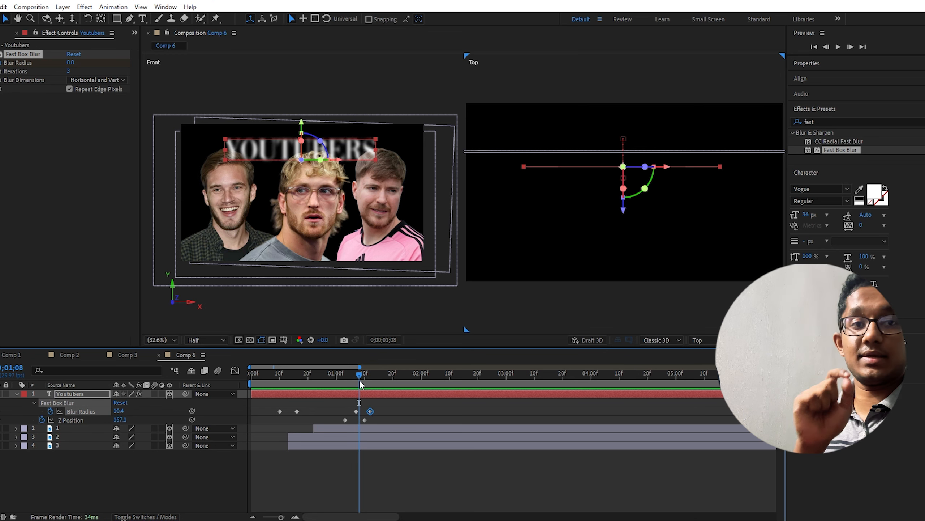
pyautogui.click(11, 354)
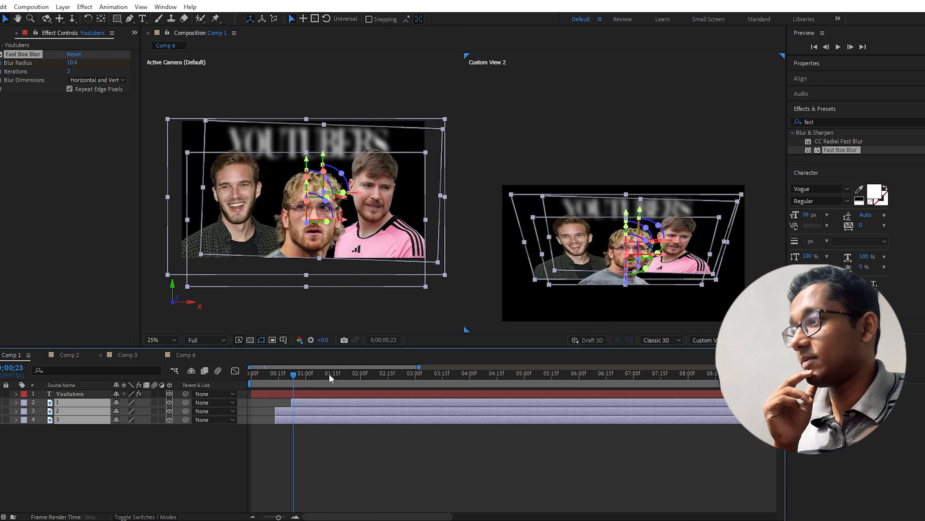
pyautogui.moveTo(289, 374); pyautogui.dragTo(383, 376)
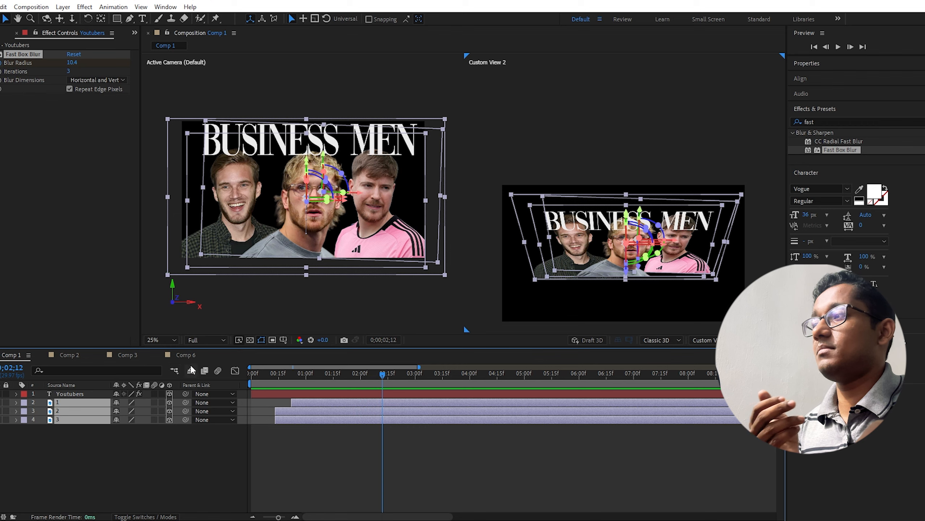
pyautogui.click(187, 355)
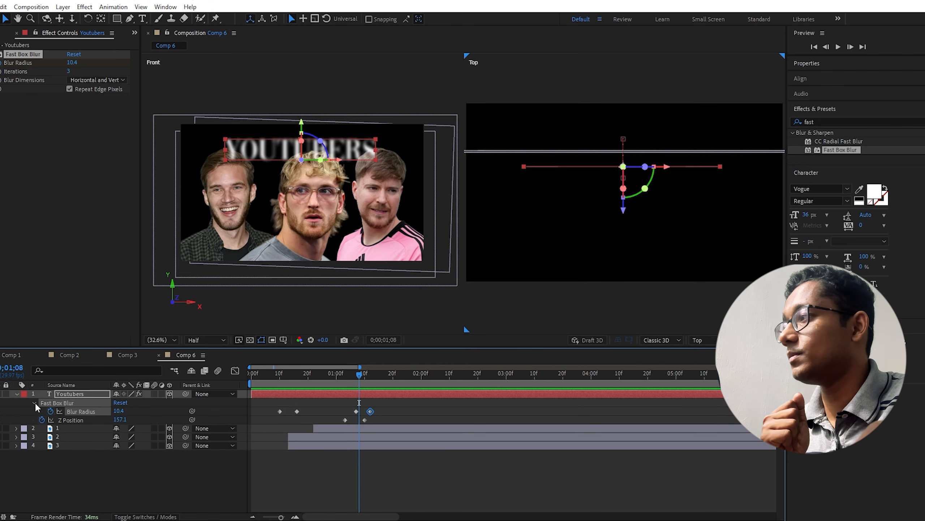
# Enable keyframing for the Youtubers layer's Source Text at 0;01;08, while the title is blurred.
pyautogui.click(16, 394)
pyautogui.click(17, 394)
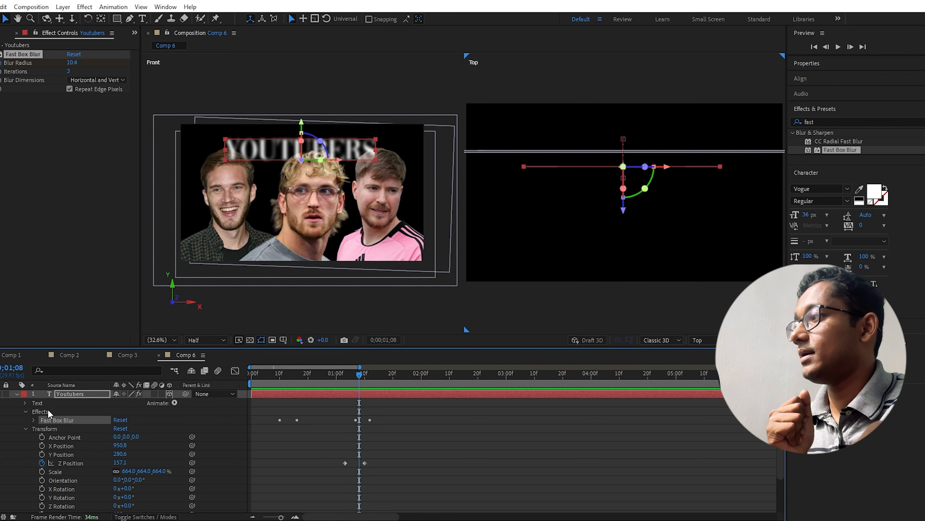
pyautogui.click(26, 412)
pyautogui.click(24, 403)
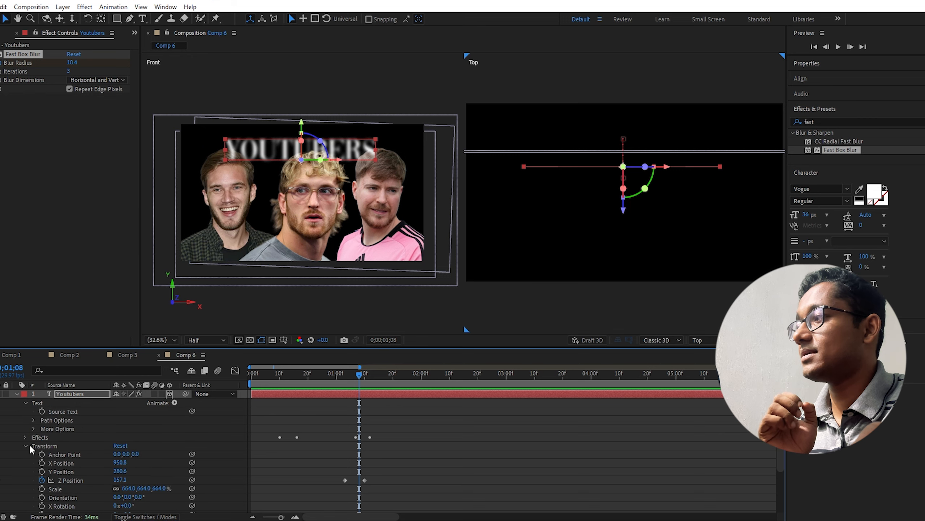
pyautogui.click(26, 444)
pyautogui.click(47, 402)
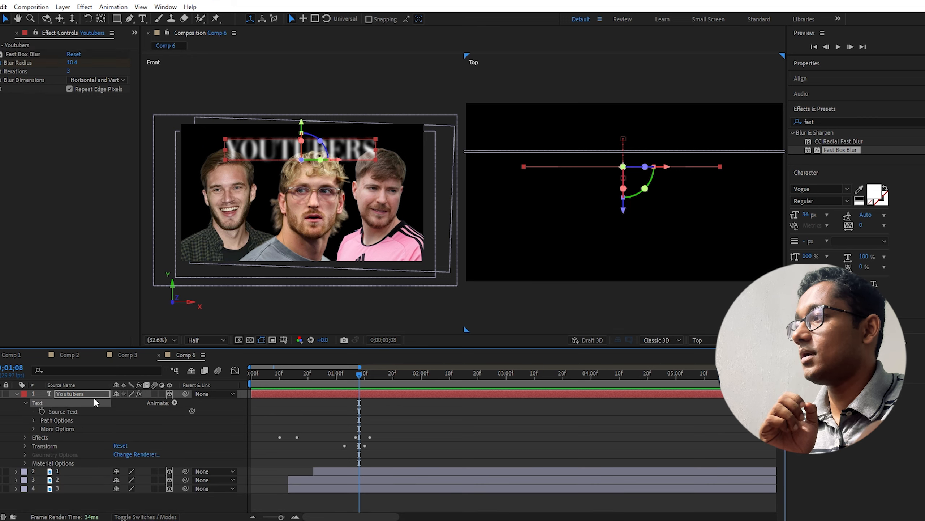
pyautogui.click(41, 410)
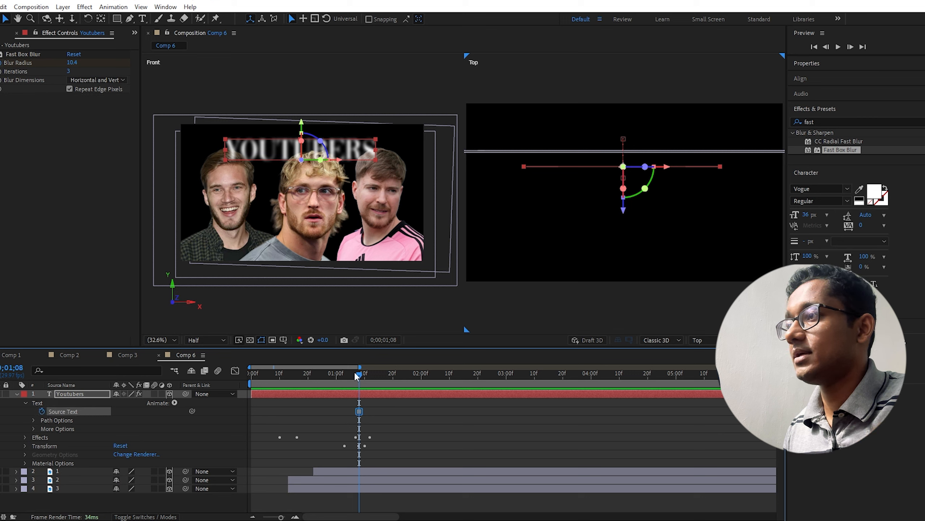
# Change the title's text to BUSINESS-MEN at 0;01;11 and review the switch from the YOUTUBERS wording.
pyautogui.moveTo(360, 367); pyautogui.dragTo(362, 378)
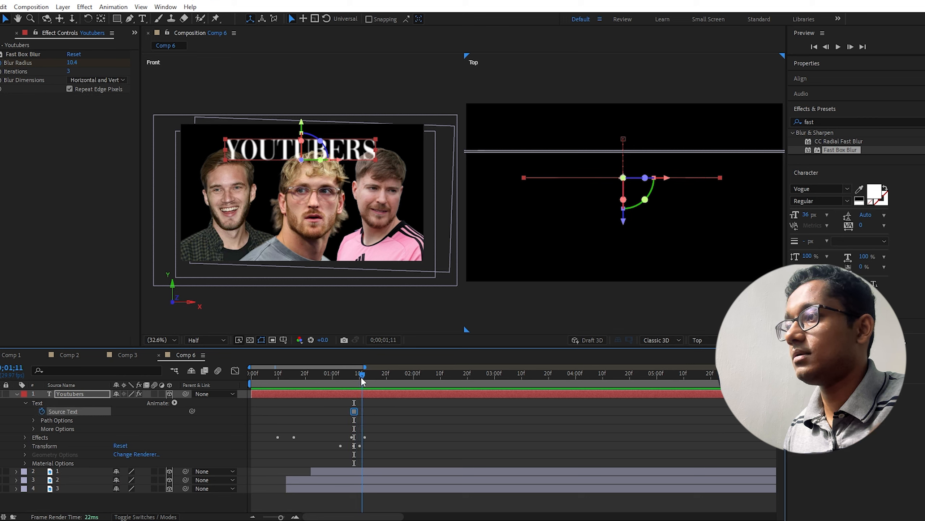
pyautogui.doubleClick(351, 149)
pyautogui.write('B')
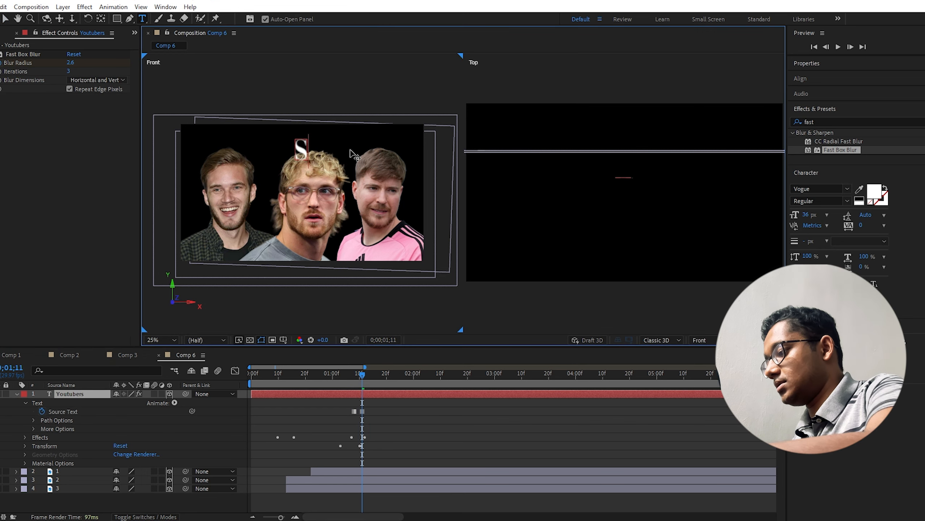
pyautogui.write('U')
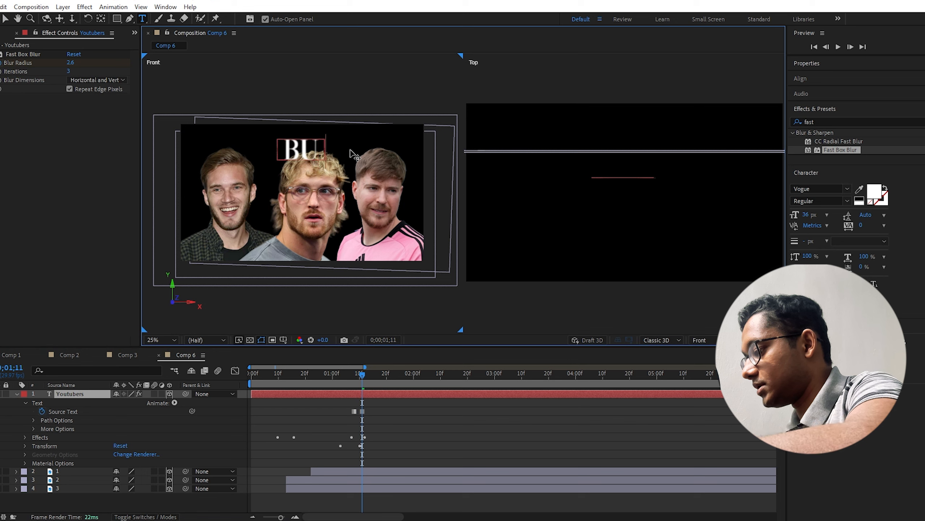
pyautogui.write('SINESS')
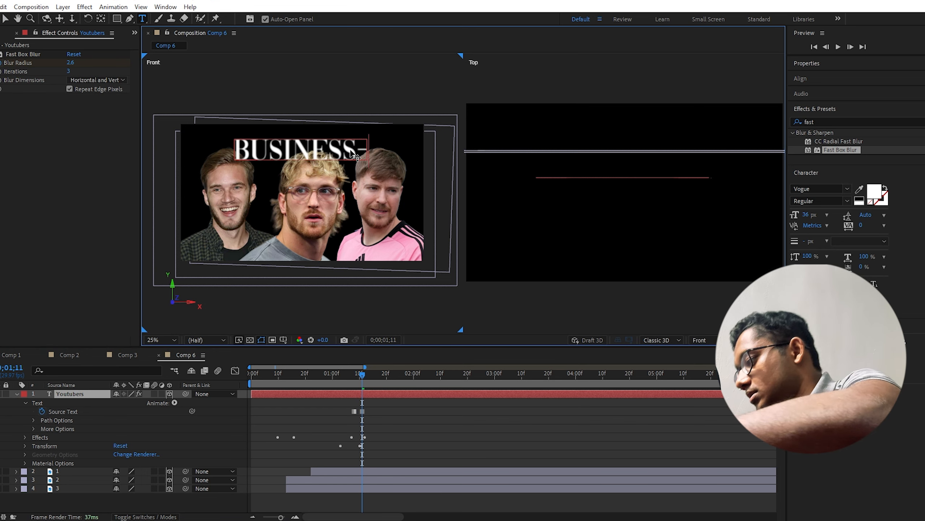
pyautogui.write('-ME')
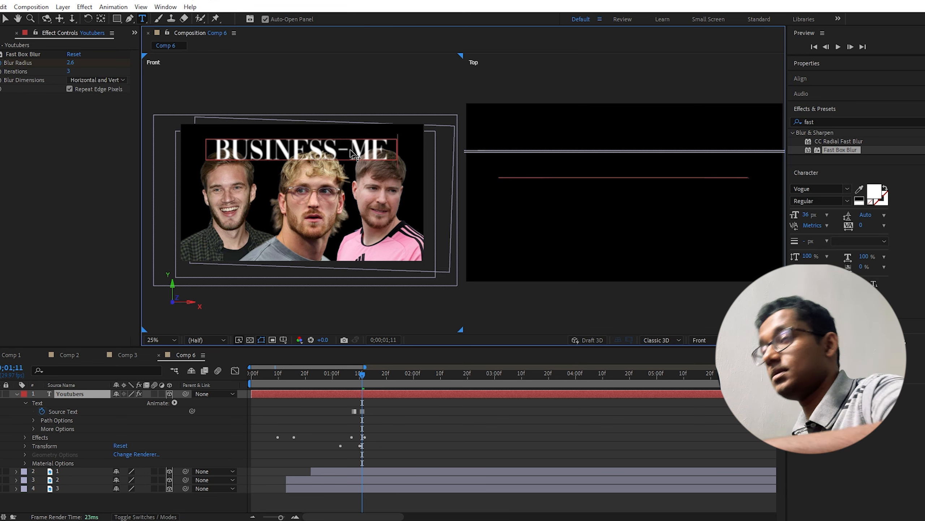
pyautogui.write('N')
pyautogui.click(336, 457)
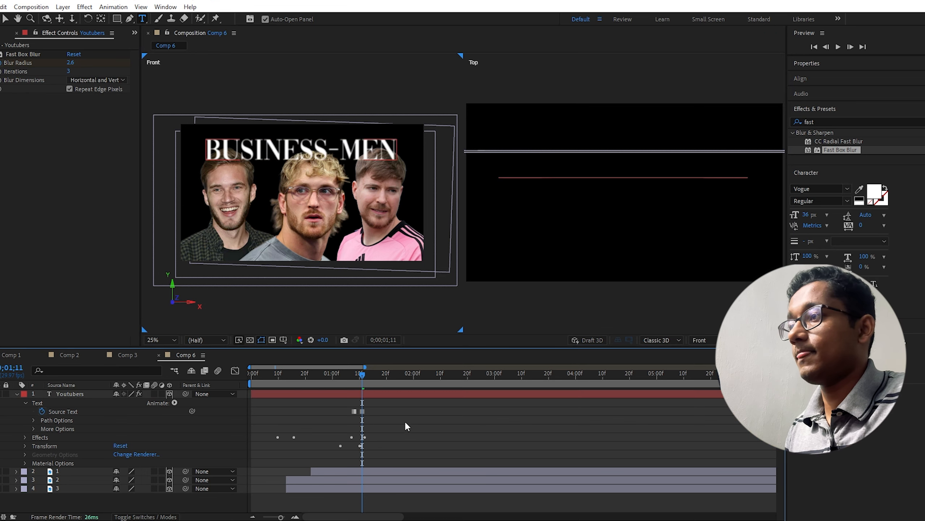
pyautogui.moveTo(363, 372)
pyautogui.mouseDown()
pyautogui.moveTo(346, 369)
pyautogui.moveTo(355, 381)
pyautogui.mouseUp()
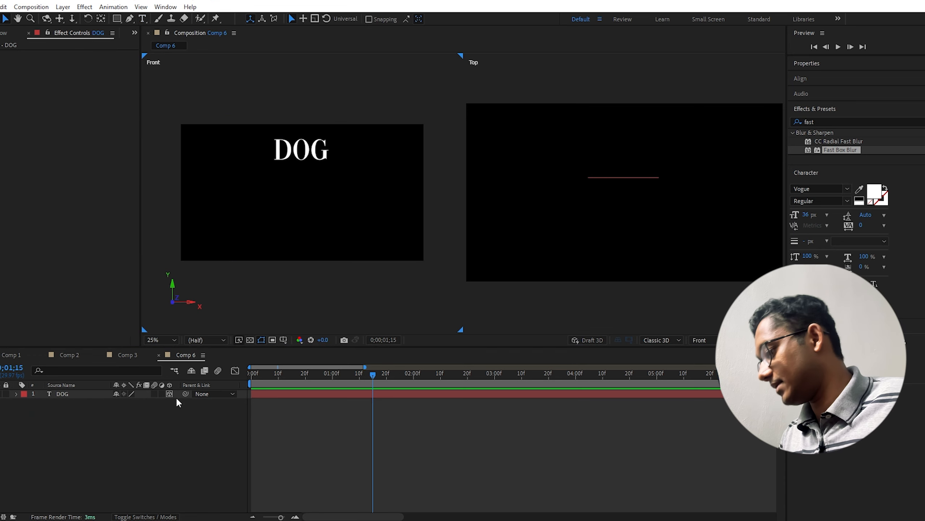
# Lower the 3D DOG text layer in the frame by setting its Y Position to 487.6.
pyautogui.click(176, 396)
pyautogui.moveTo(120, 411); pyautogui.dragTo(215, 411)
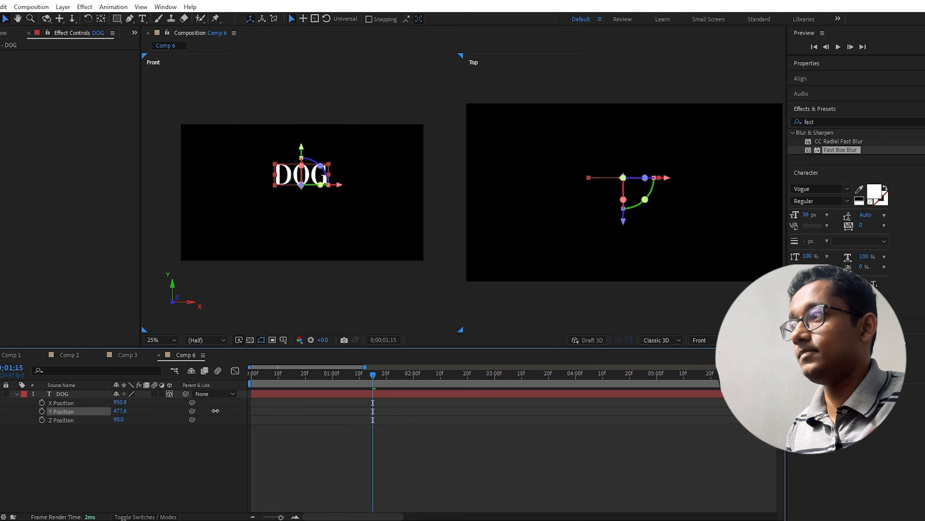
pyautogui.click(149, 473)
pyautogui.click(16, 394)
# Switch the composition's 3D renderer from Classic 3D to Cinema 4D.
pyautogui.click(680, 339)
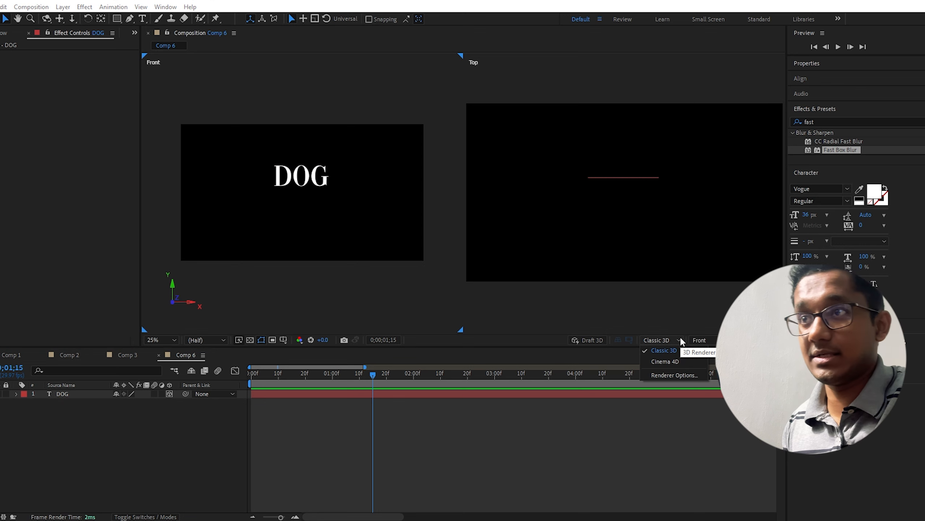
pyautogui.click(665, 362)
pyautogui.click(299, 403)
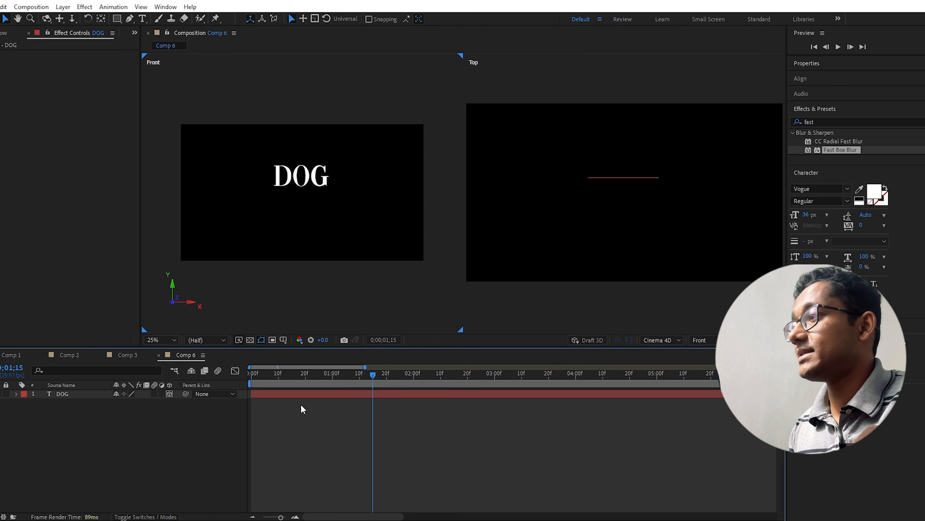
# Give the DOG text layer 3D thickness by increasing the Extrusion Depth in its Geometry Options.
pyautogui.click(15, 394)
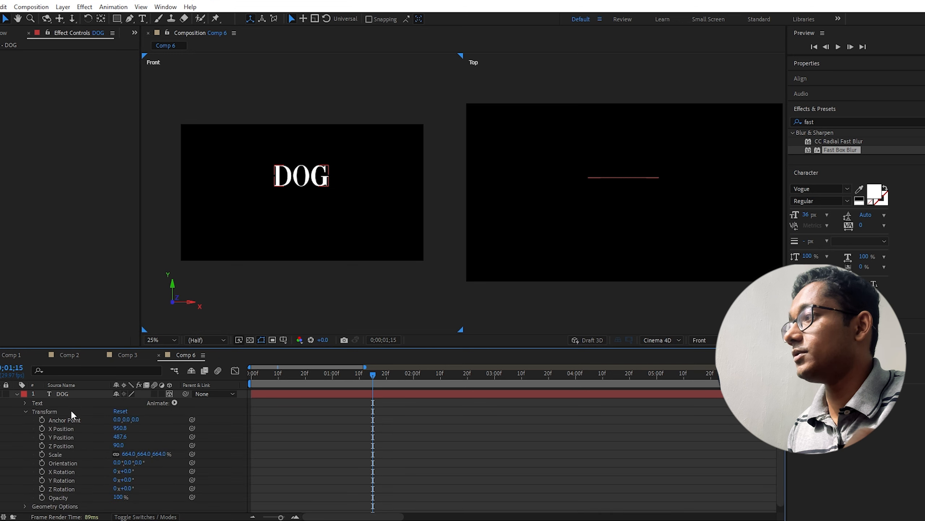
pyautogui.click(25, 411)
pyautogui.click(24, 422)
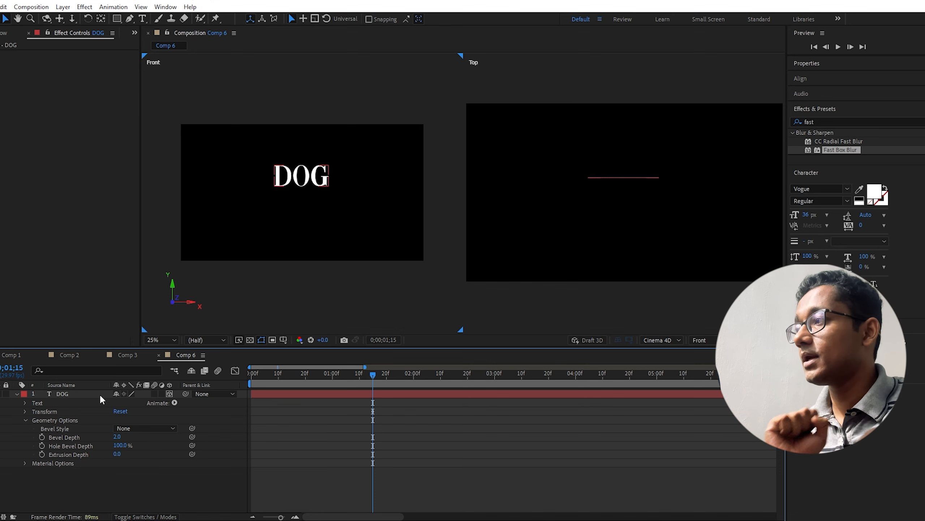
pyautogui.moveTo(117, 454); pyautogui.dragTo(121, 454)
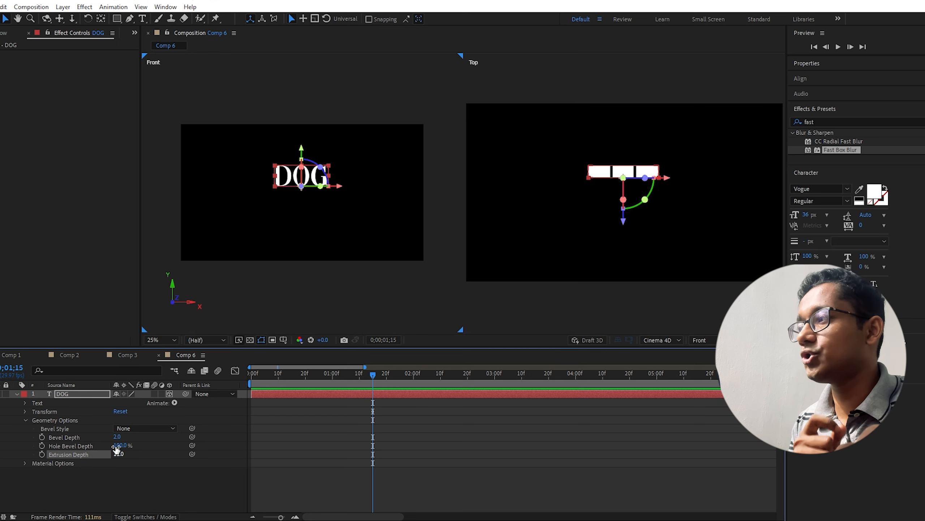
pyautogui.click(16, 394)
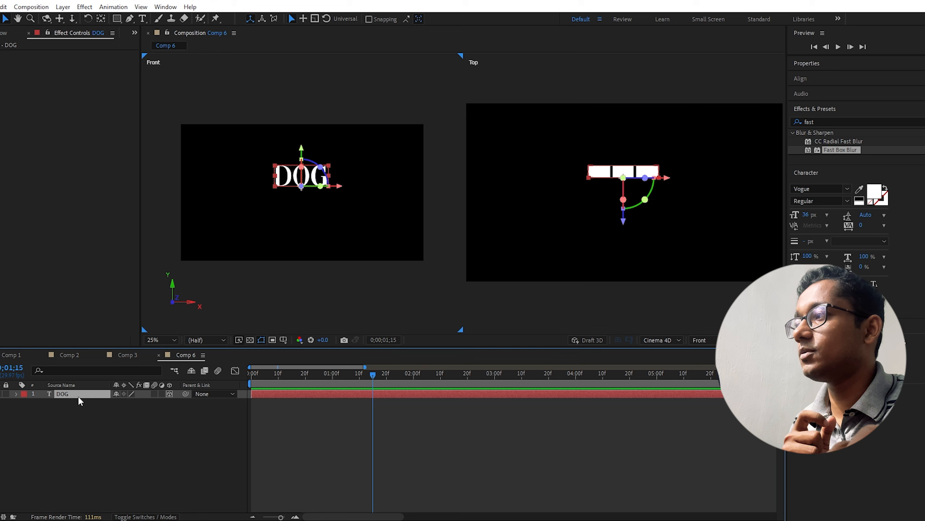
# Create shape outlines from the DOG text layer.
pyautogui.rightClick(79, 400)
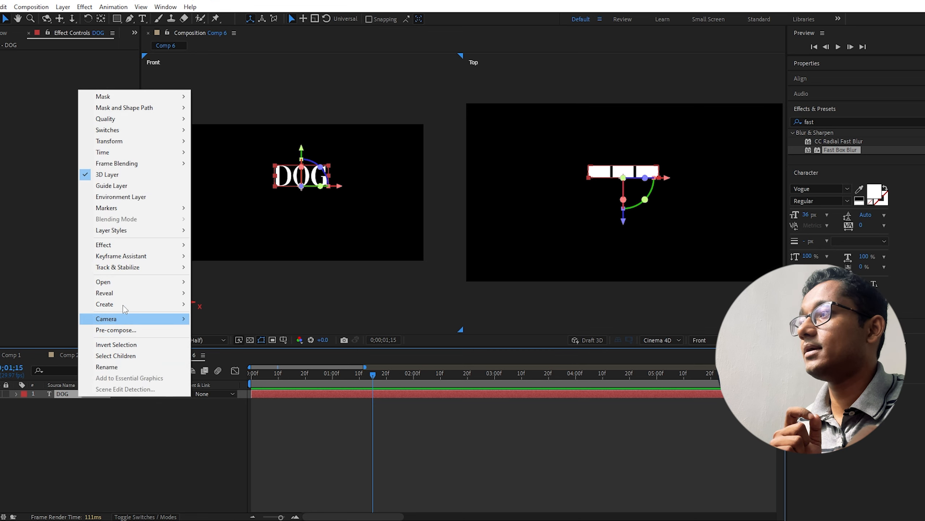
pyautogui.moveTo(125, 305)
pyautogui.click(225, 316)
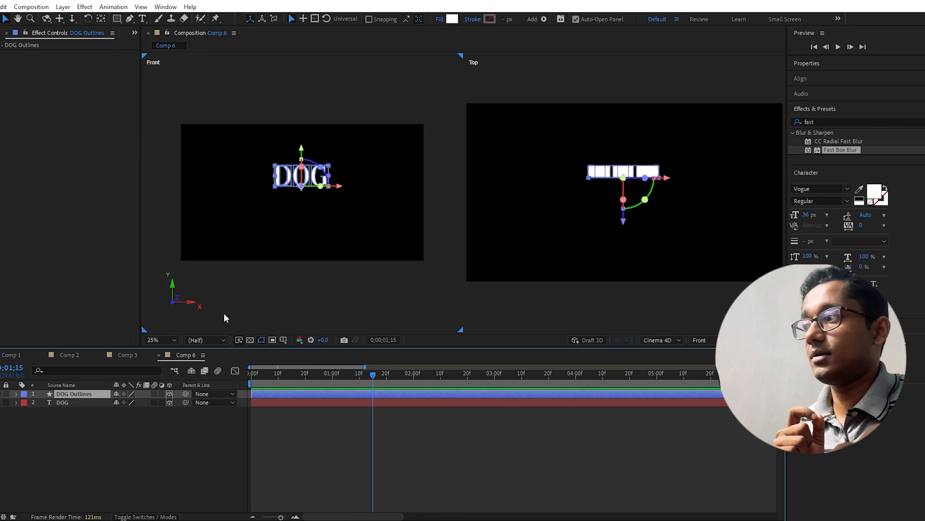
pyautogui.click(109, 478)
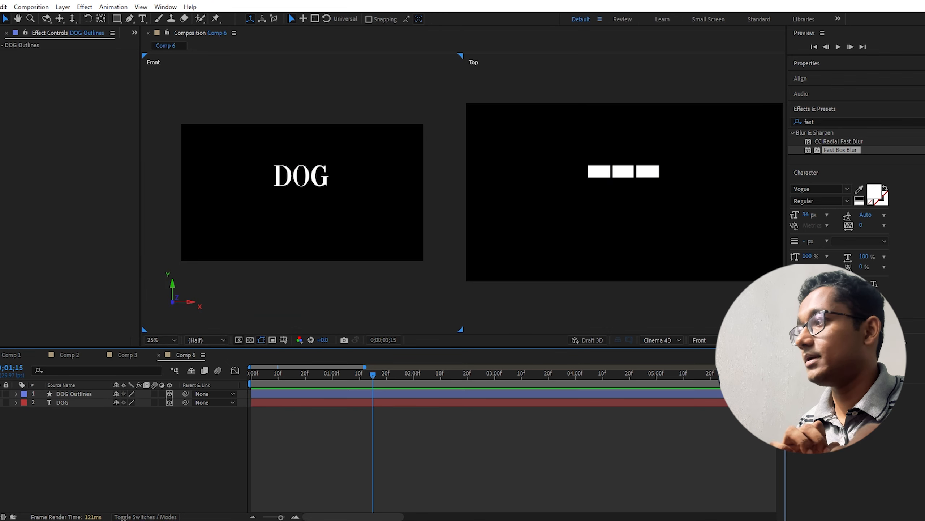
# Add a Side Color material property in red to the D group inside the DOG Outlines contents.
pyautogui.click(16, 393)
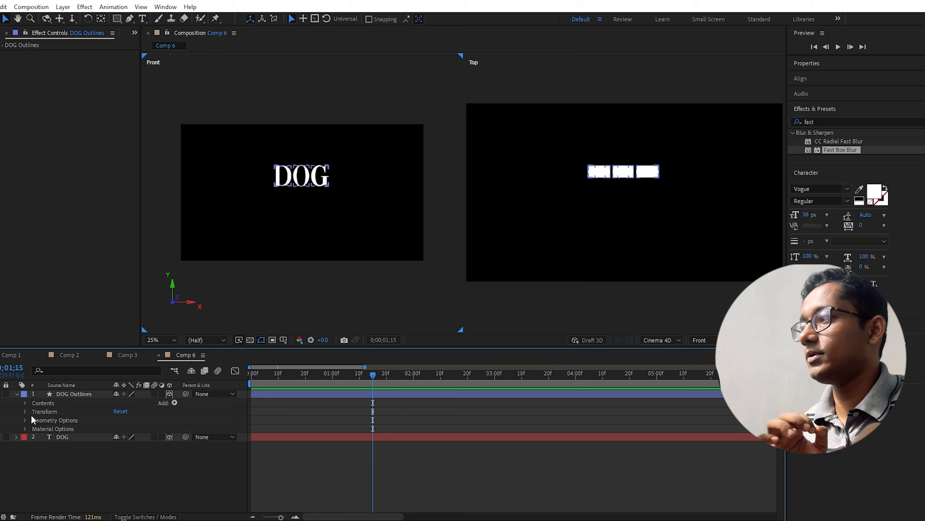
pyautogui.click(24, 402)
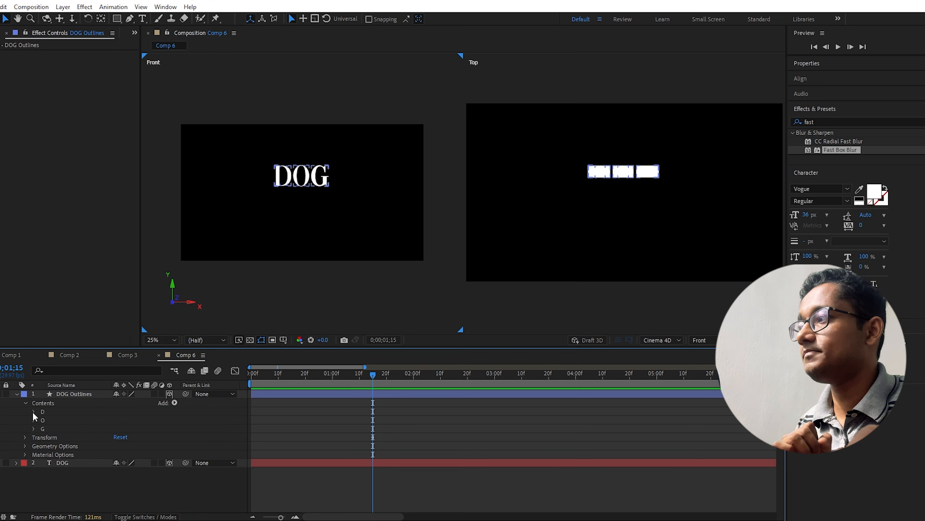
pyautogui.click(34, 411)
pyautogui.click(58, 411)
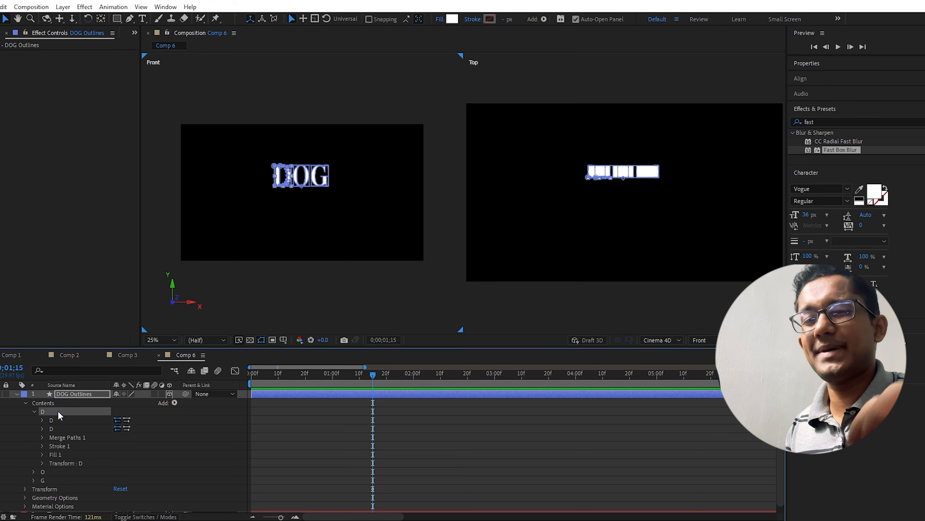
pyautogui.click(175, 402)
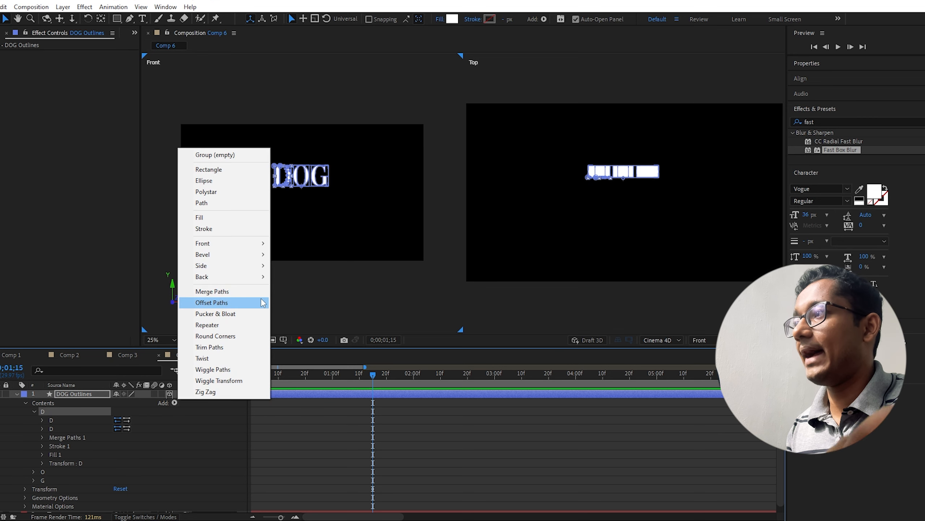
pyautogui.moveTo(237, 269)
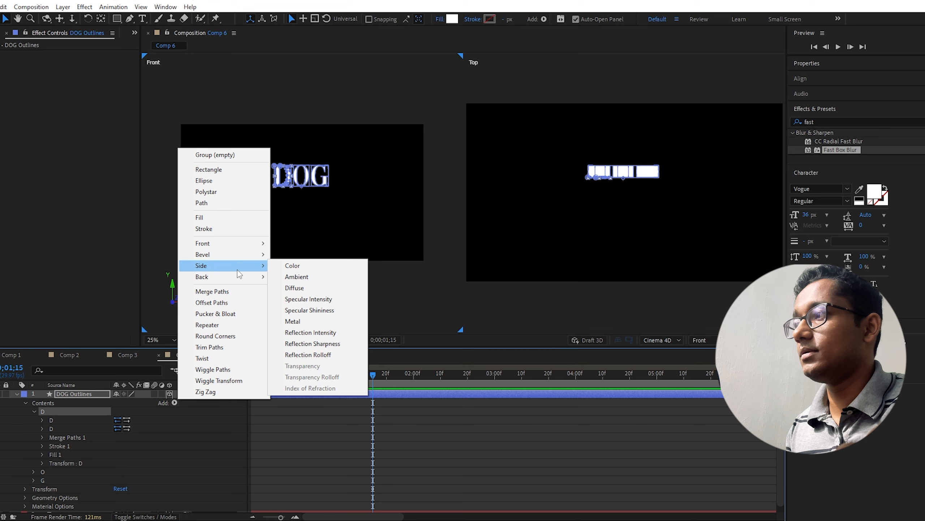
pyautogui.click(310, 268)
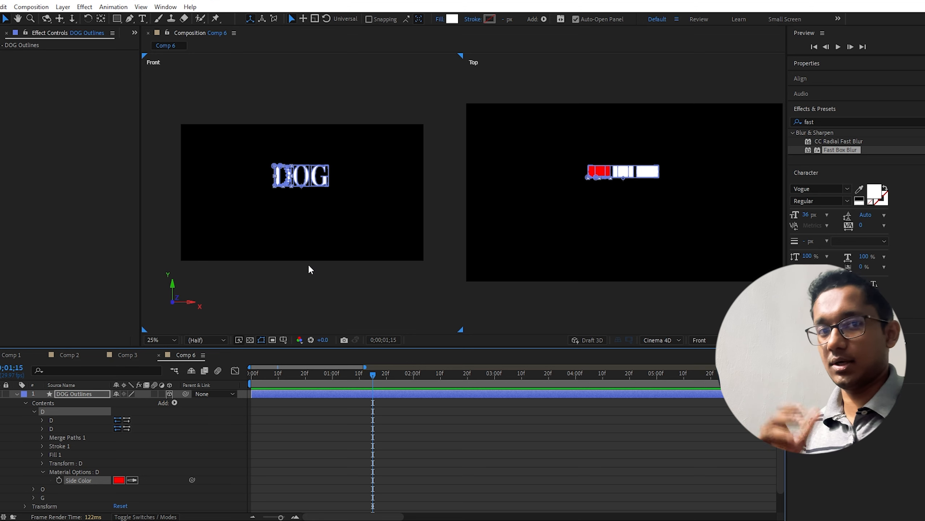
# Set the D letter's shape fill color to yellow FFDE00.
pyautogui.click(34, 411)
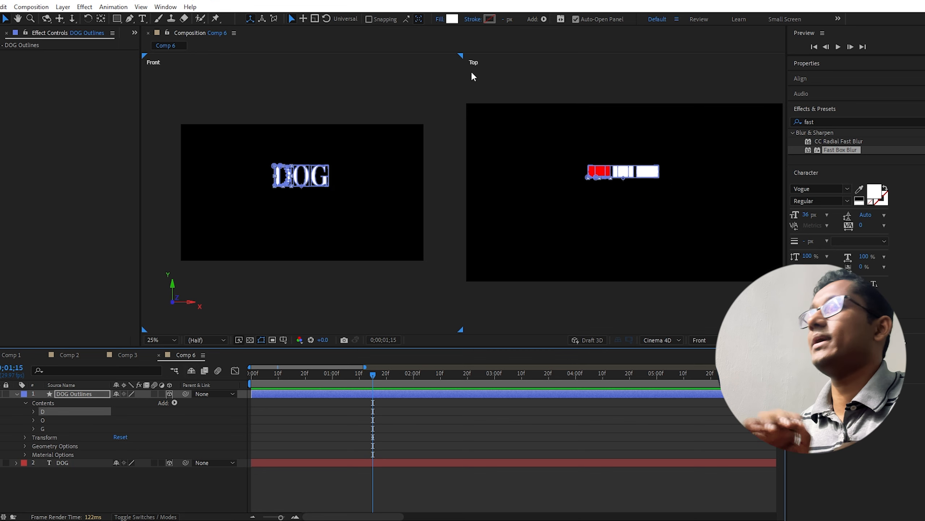
pyautogui.click(452, 19)
pyautogui.click(484, 309)
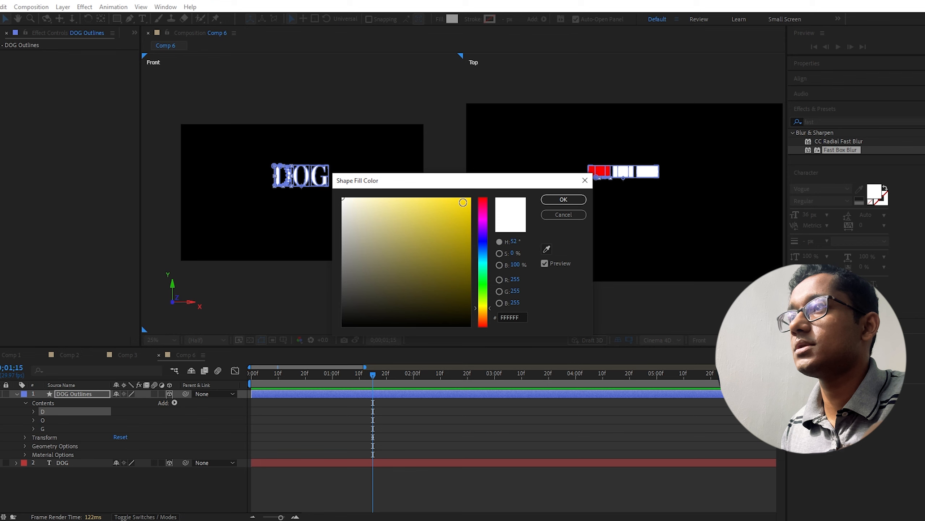
pyautogui.moveTo(463, 202); pyautogui.dragTo(471, 198)
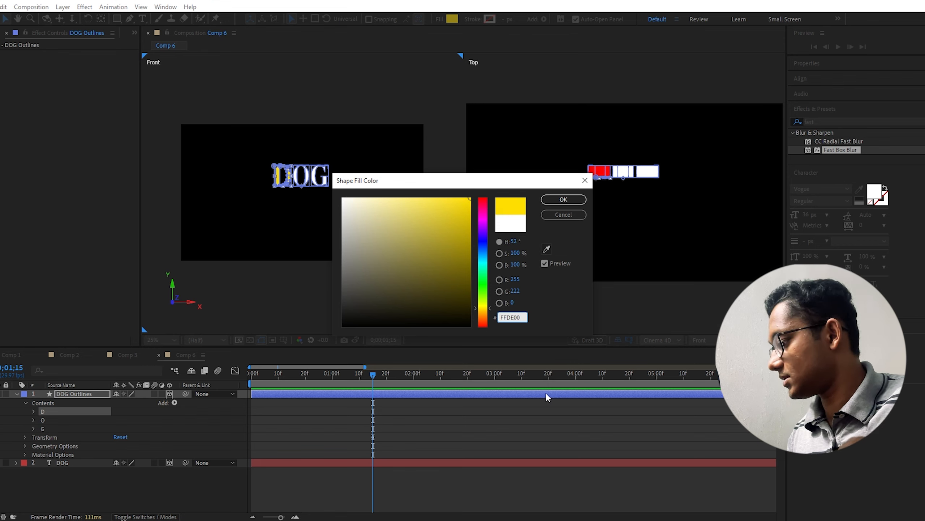
pyautogui.click(564, 199)
# Give the O and G groups of DOG Outlines a red Side Color and the same yellow fill, and collapse the layer.
pyautogui.click(65, 428)
pyautogui.click(65, 421)
pyautogui.click(174, 402)
pyautogui.moveTo(230, 266)
pyautogui.click(291, 267)
pyautogui.click(33, 420)
pyautogui.click(48, 429)
pyautogui.click(33, 428)
pyautogui.click(174, 402)
pyautogui.click(291, 266)
pyautogui.click(34, 428)
pyautogui.moveTo(276, 378); pyautogui.dragTo(257, 387)
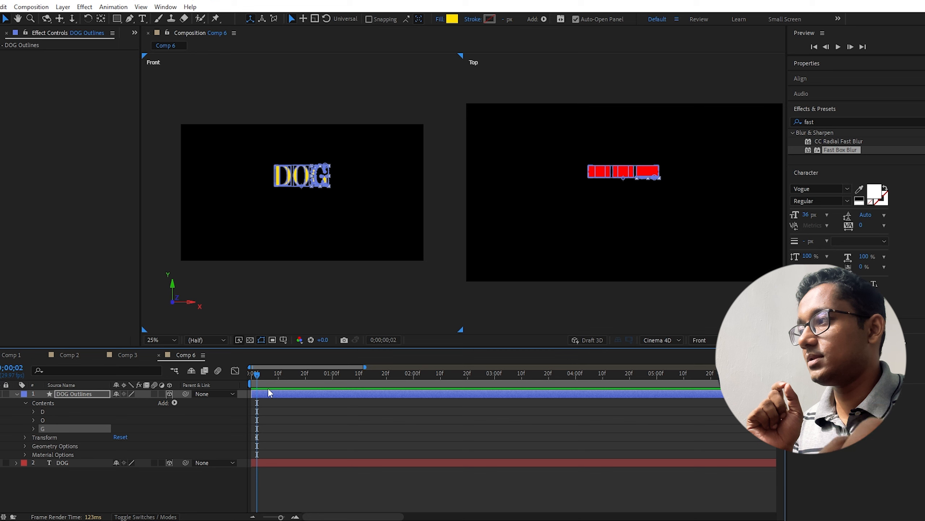
pyautogui.click(91, 397)
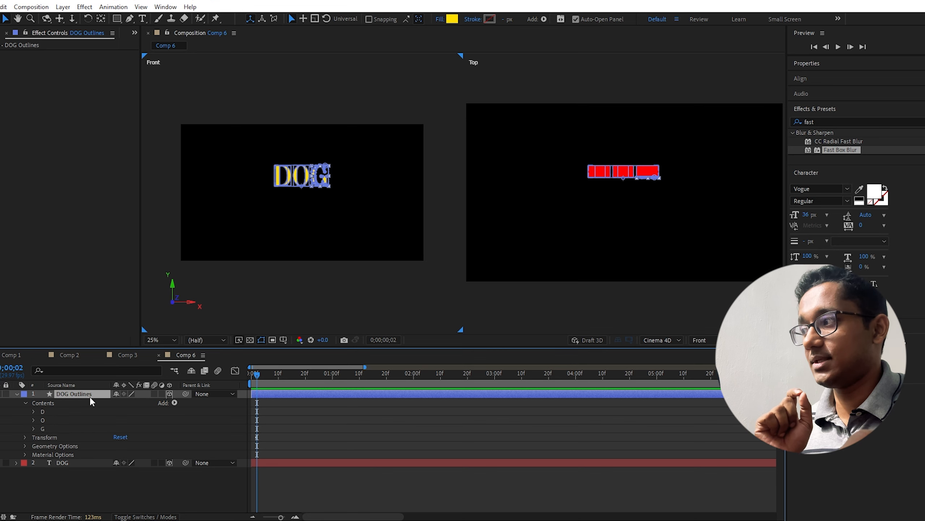
pyautogui.click(9, 398)
pyautogui.click(15, 394)
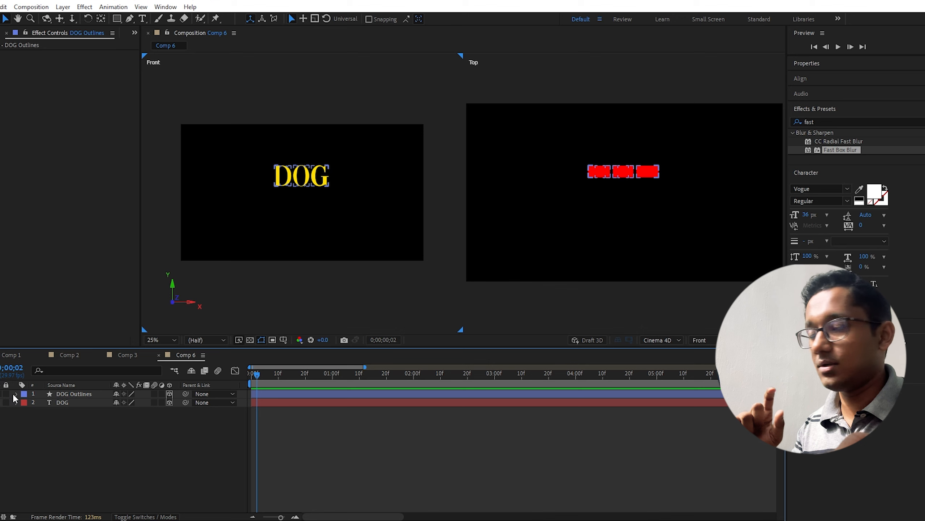
# Explode DOG Outlines into individual letter layers and delete the original DOG Outlines and DOG text layers.
pyautogui.click(69, 395)
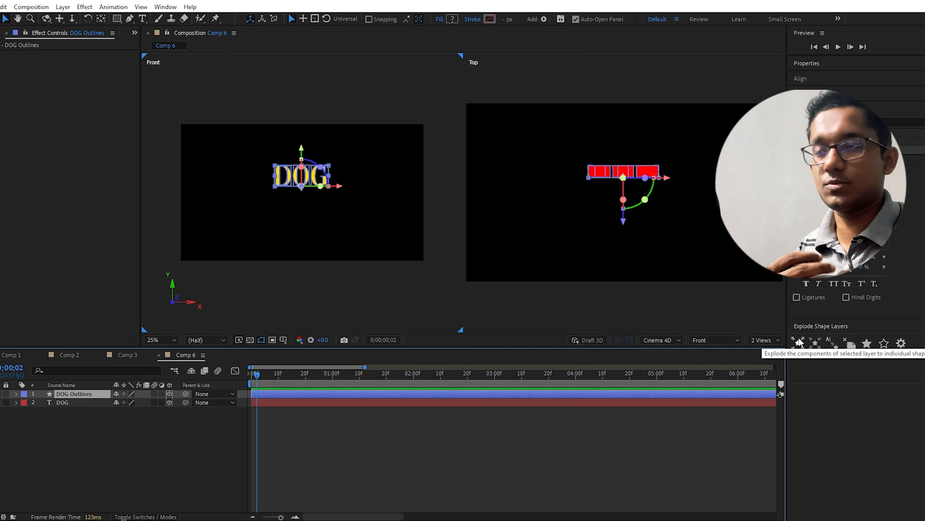
pyautogui.click(799, 341)
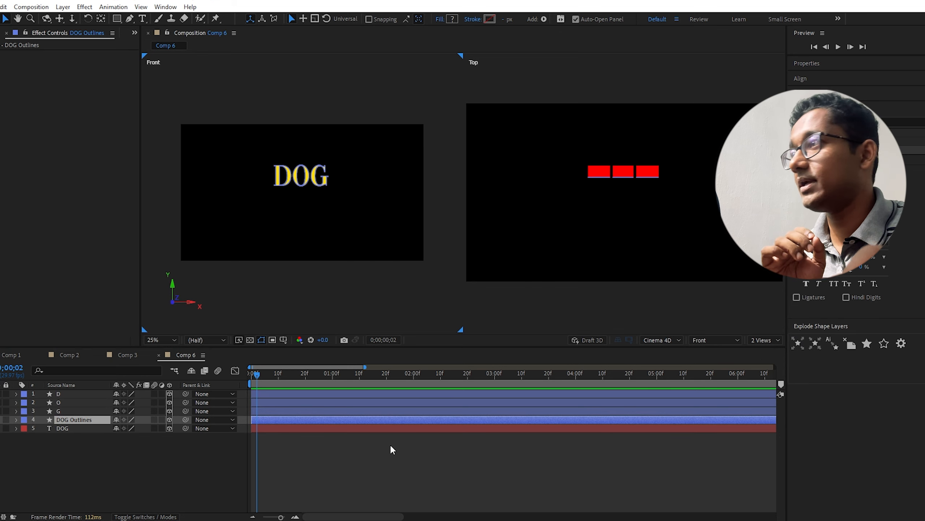
pyautogui.moveTo(72, 438); pyautogui.dragTo(73, 420)
pyautogui.press('Delete')
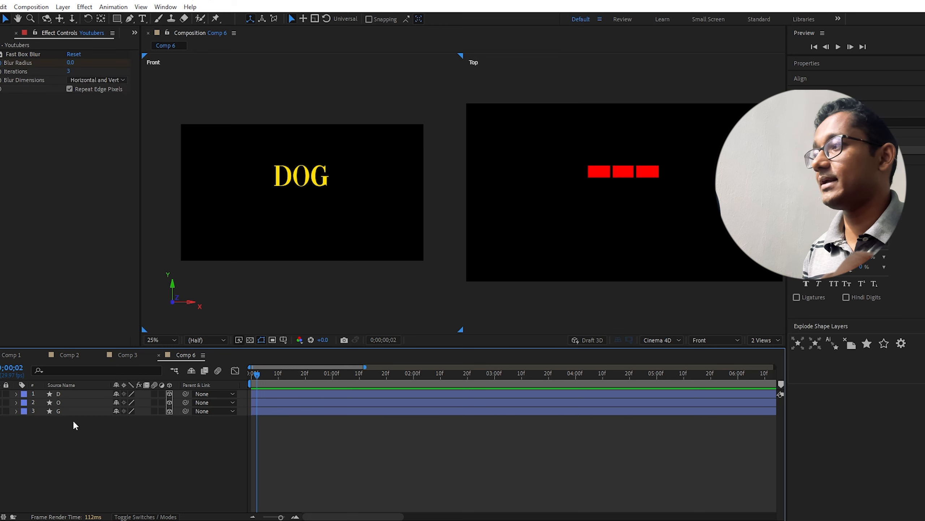
# Set the Y Rotation of the D, O and G layers to 69° and keyframe it at 0;00;04.
pyautogui.click(63, 395)
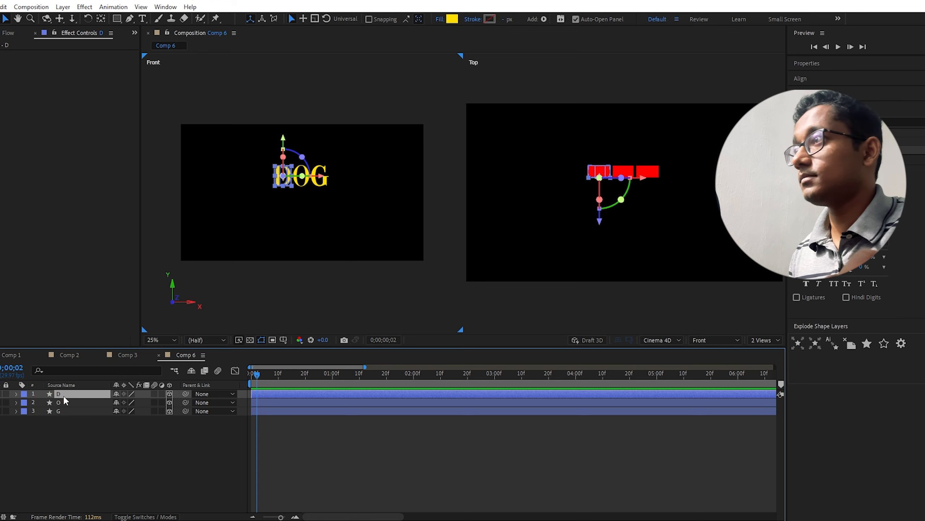
pyautogui.moveTo(62, 430); pyautogui.dragTo(65, 393)
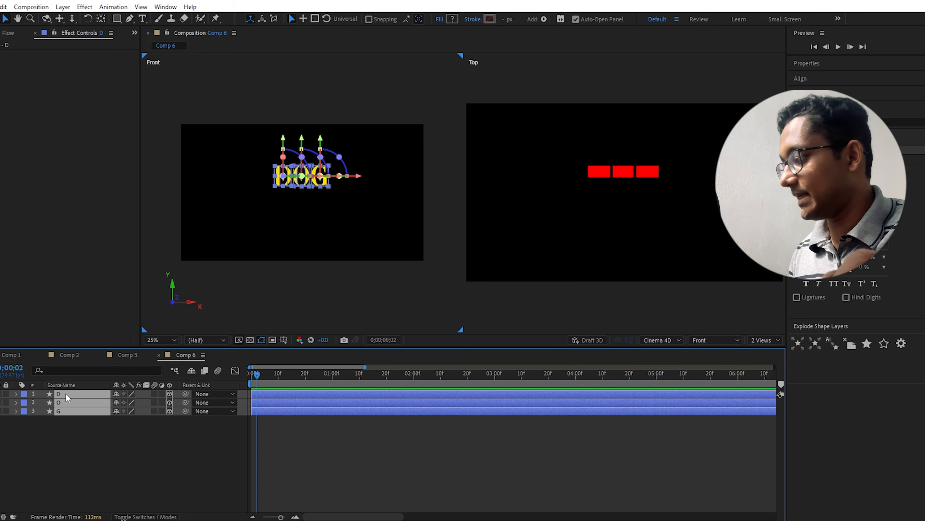
pyautogui.press('r')
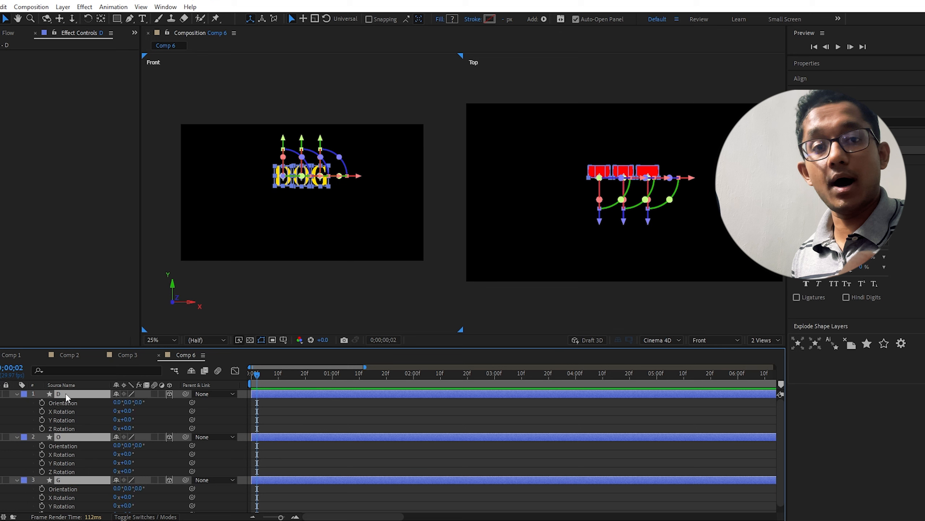
pyautogui.moveTo(127, 420); pyautogui.dragTo(157, 420)
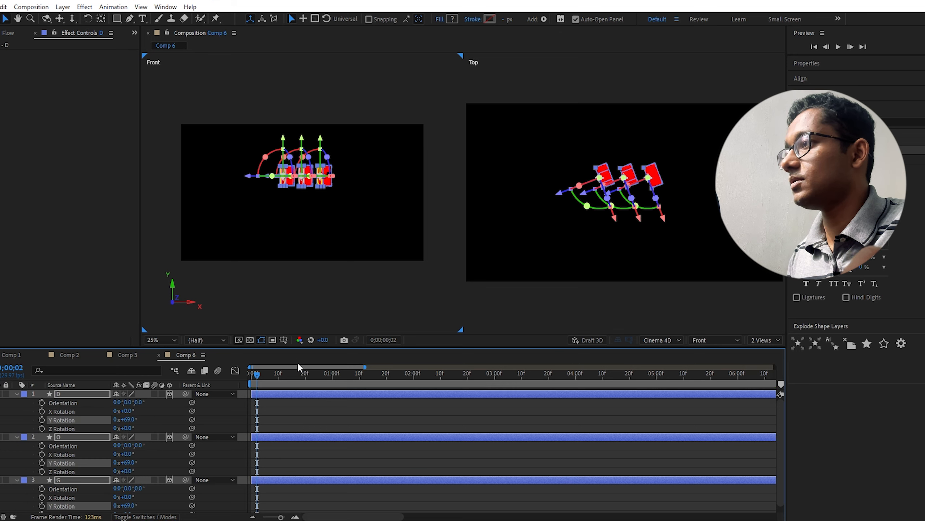
pyautogui.moveTo(257, 378); pyautogui.dragTo(262, 376)
pyautogui.click(42, 420)
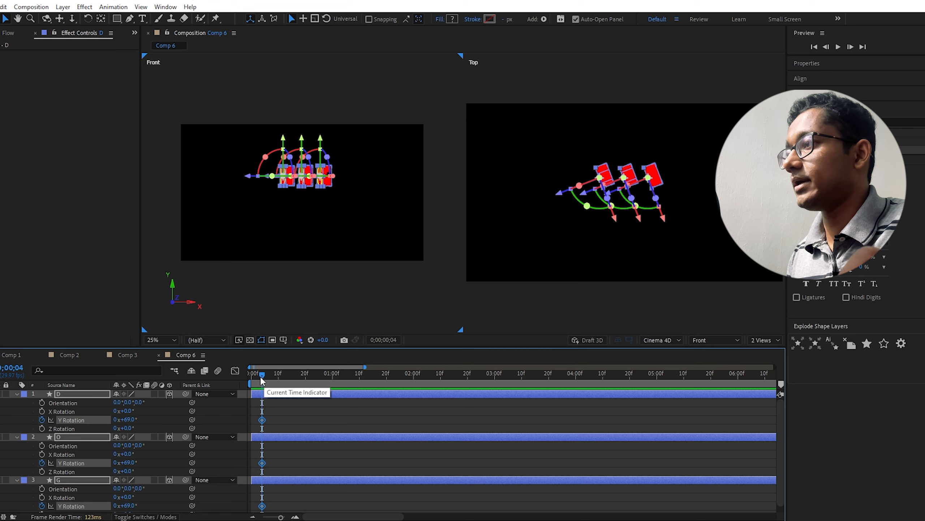
# Keyframe the Y Rotation of all three letter layers at 0° at 0;00;20.
pyautogui.moveTo(268, 375); pyautogui.dragTo(305, 381)
pyautogui.click(306, 379)
pyautogui.click(126, 419)
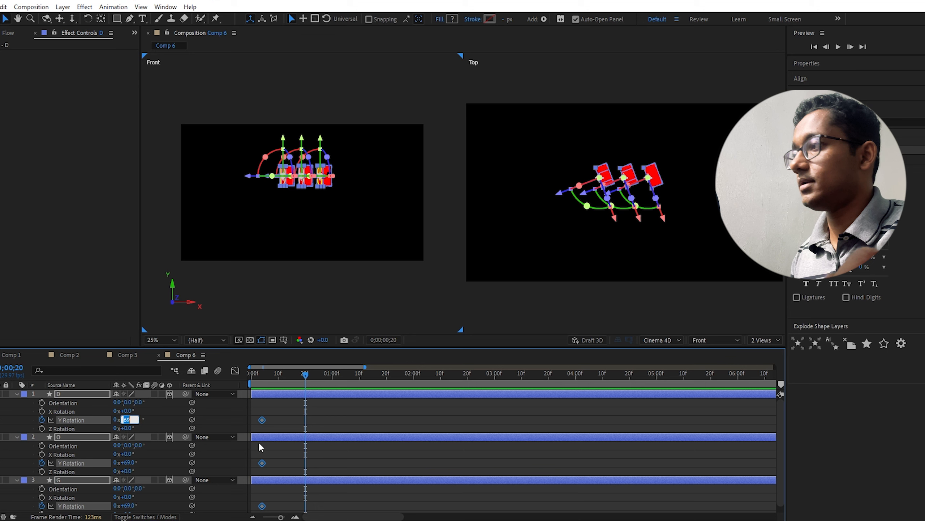
pyautogui.write('0')
pyautogui.press('Return')
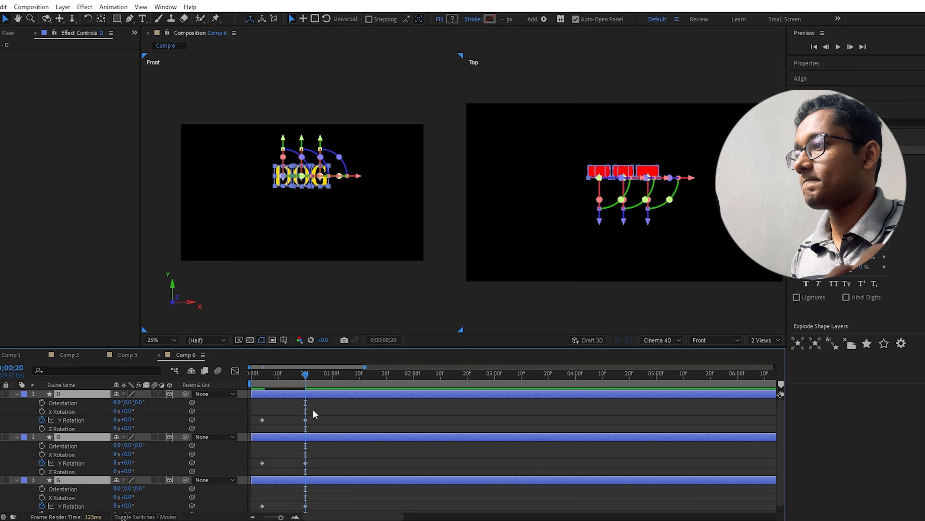
# Stagger the letters' rotation by delaying O's Y Rotation keyframes about 3 frames and G's about 7 frames.
pyautogui.moveTo(310, 469); pyautogui.dragTo(256, 465)
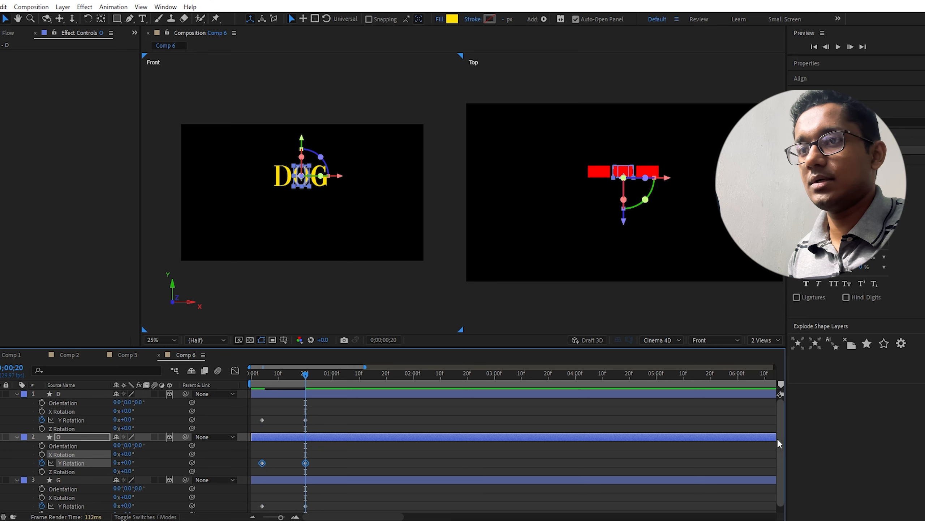
pyautogui.scroll(-1, 778, 444)
pyautogui.moveTo(306, 456); pyautogui.dragTo(315, 459)
pyautogui.moveTo(322, 493)
pyautogui.mouseDown()
pyautogui.moveTo(261, 505)
pyautogui.moveTo(331, 505)
pyautogui.mouseUp()
pyautogui.click(360, 440)
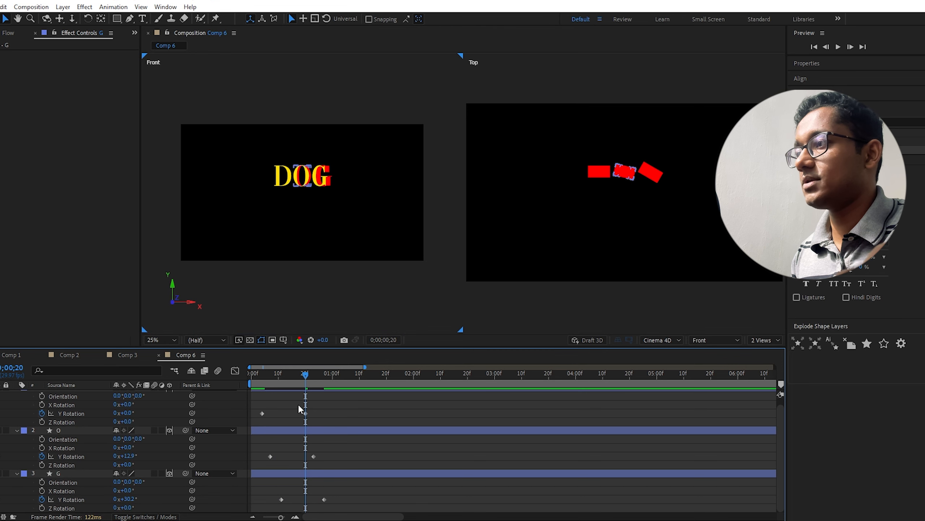
# Apply the Flow easing curve 0.42, 0.00, 0.58, 1.00 to both Y Rotation keyframes of the D layer.
pyautogui.moveTo(311, 400); pyautogui.dragTo(298, 414)
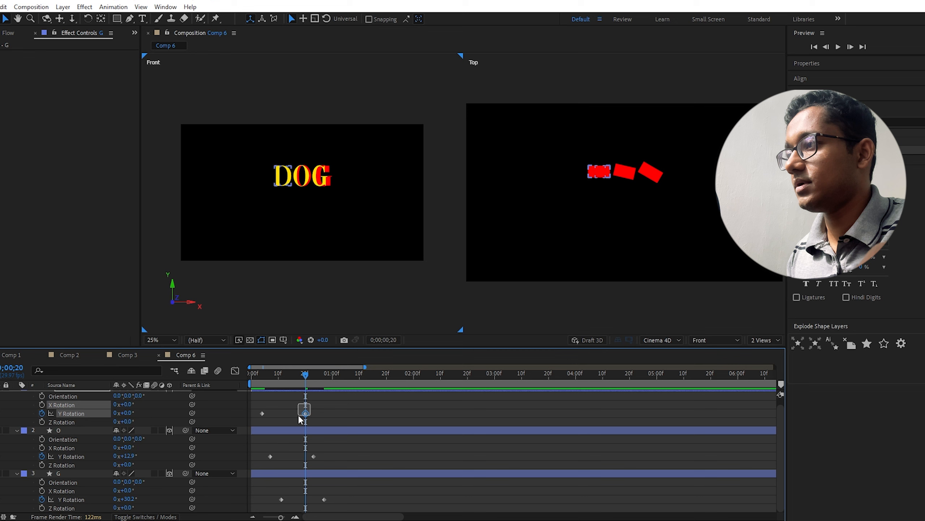
pyautogui.click(339, 453)
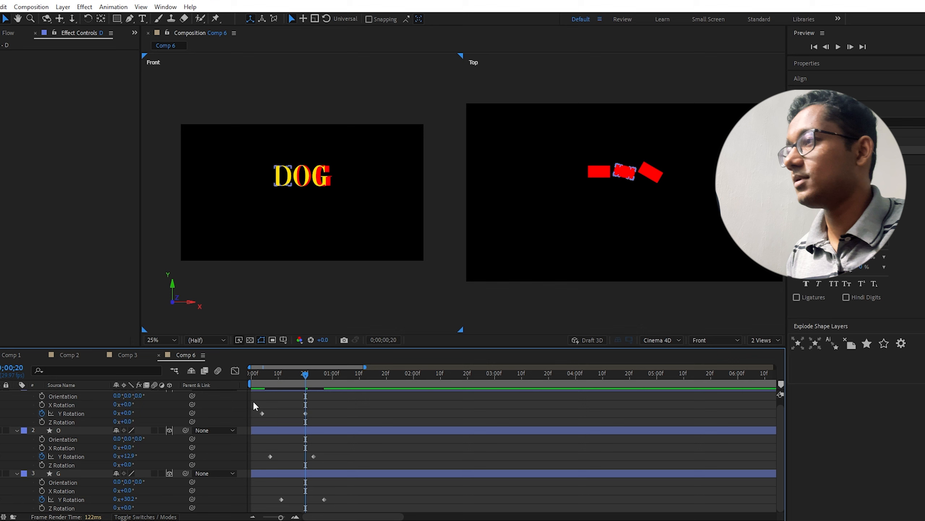
pyautogui.scroll(1, 341, 417)
pyautogui.moveTo(343, 420); pyautogui.dragTo(252, 424)
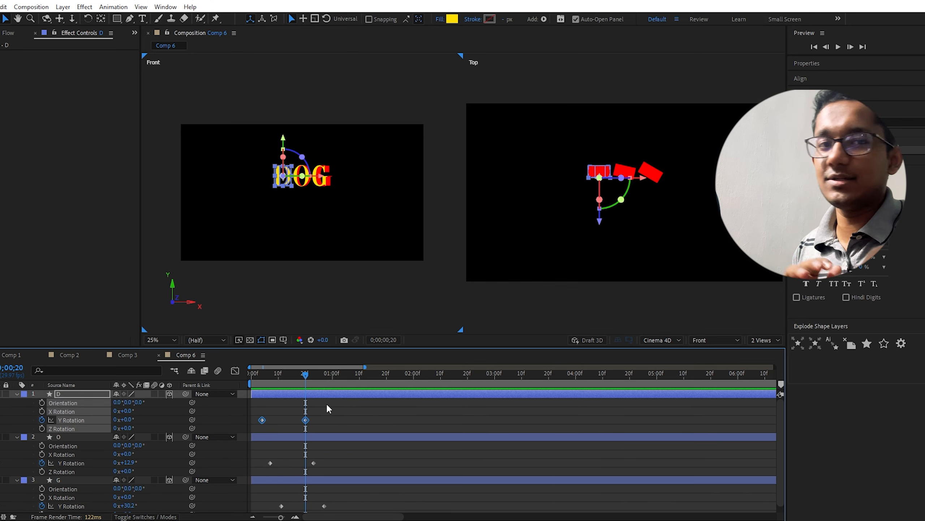
pyautogui.click(8, 33)
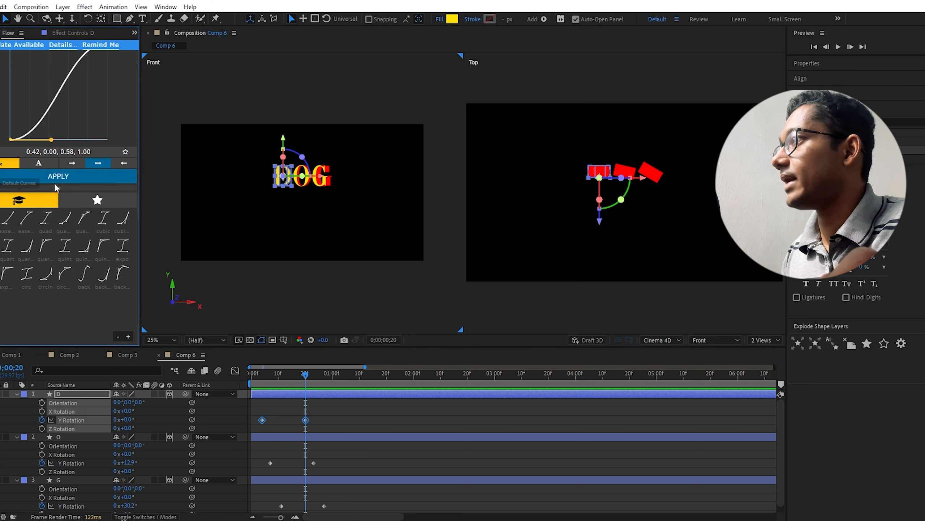
pyautogui.click(331, 428)
pyautogui.moveTo(307, 376); pyautogui.dragTo(285, 390)
pyautogui.moveTo(332, 415); pyautogui.dragTo(254, 430)
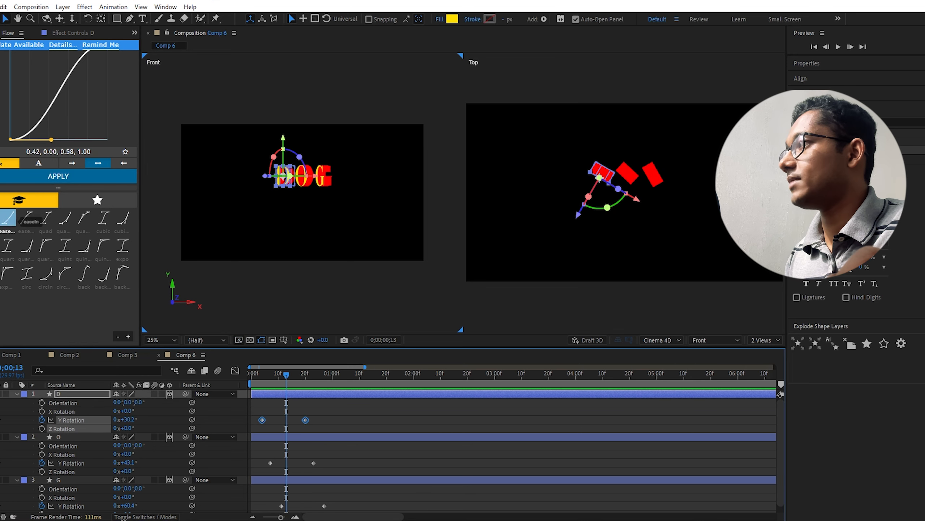
pyautogui.click(50, 178)
# Apply the same Flow easing curve to the Y Rotation keyframes of the O and G layers.
pyautogui.moveTo(330, 460); pyautogui.dragTo(268, 466)
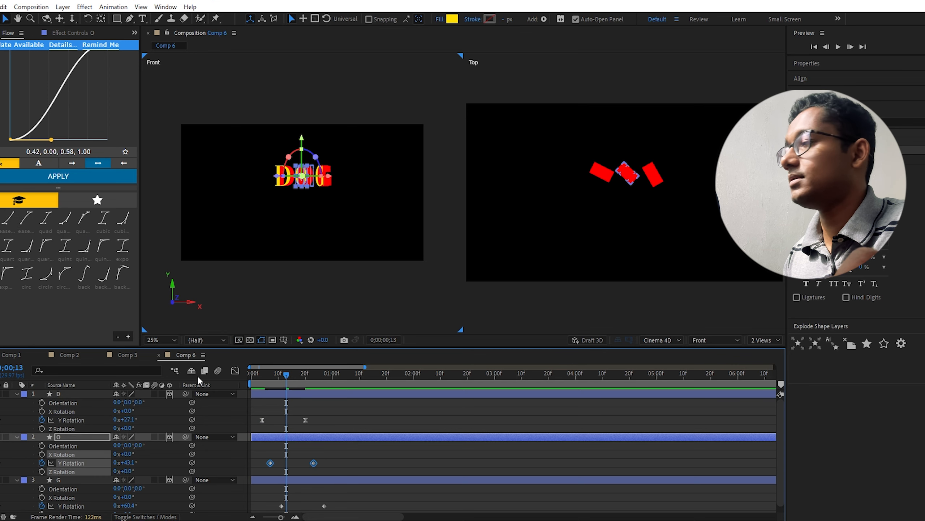
pyautogui.click(32, 177)
pyautogui.moveTo(327, 496); pyautogui.dragTo(252, 517)
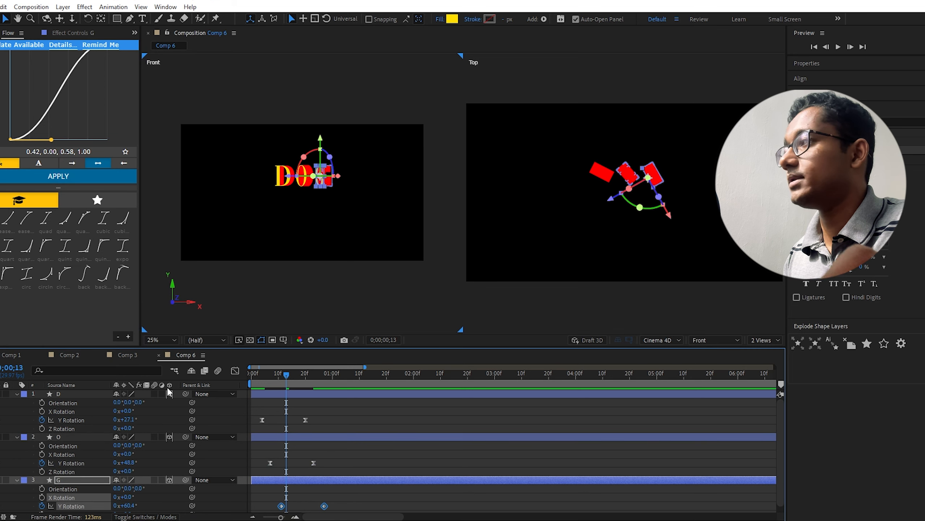
pyautogui.click(51, 178)
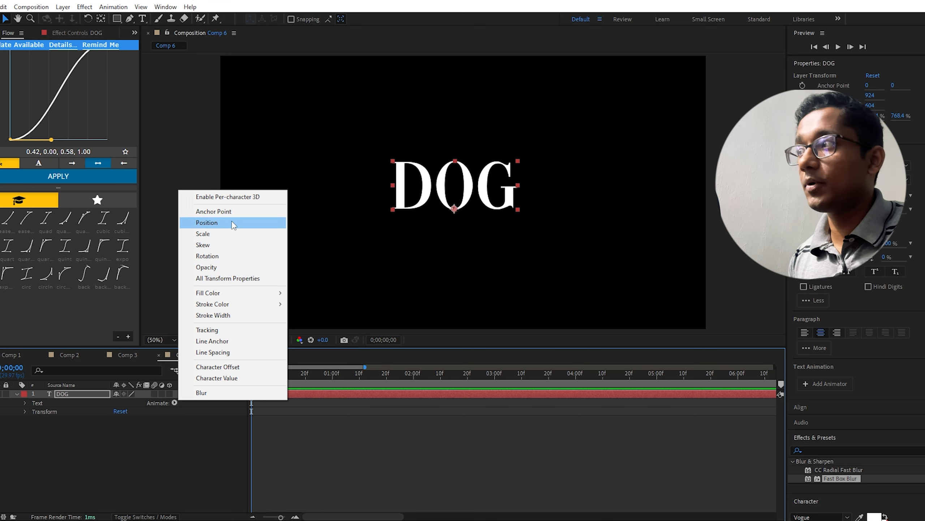
# Add an All Transform Properties animator to the DOG text, with Position Y at 27 and Opacity at 0%.
pyautogui.click(233, 279)
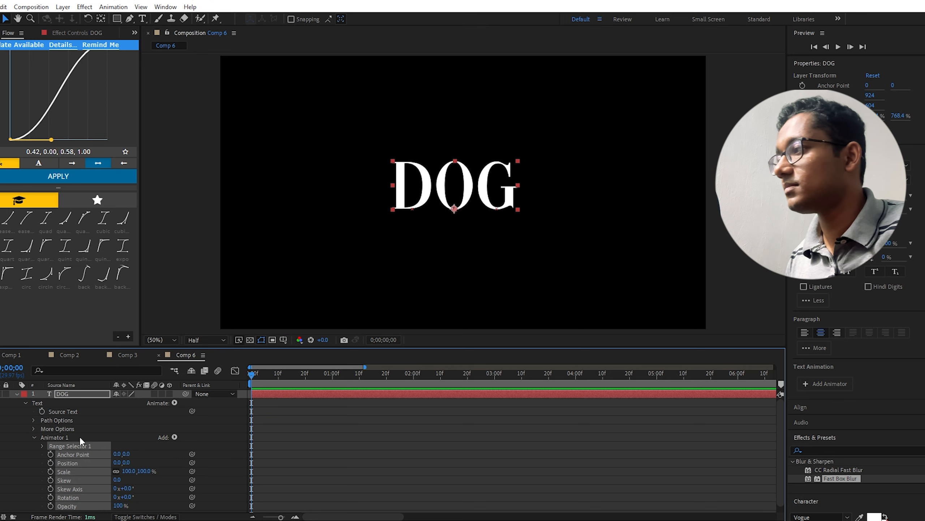
pyautogui.scroll(-1, 79, 436)
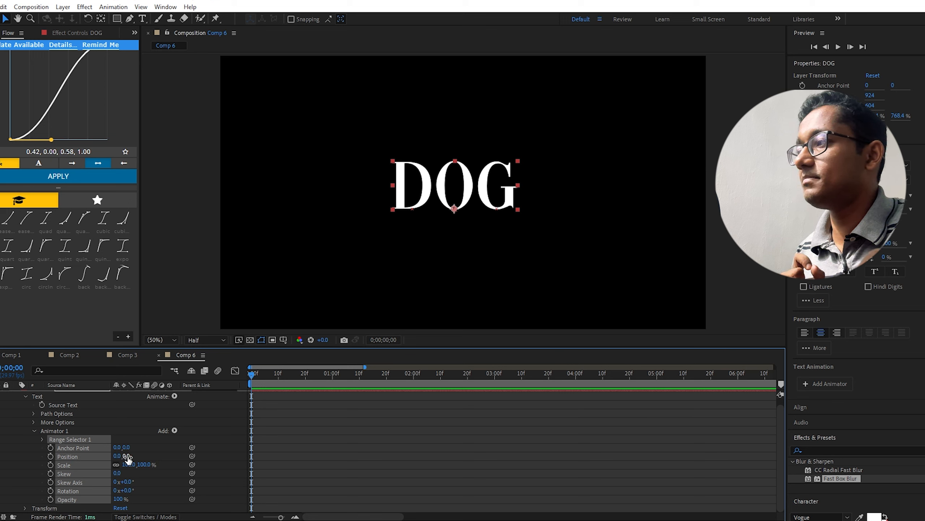
pyautogui.moveTo(126, 459); pyautogui.dragTo(141, 458)
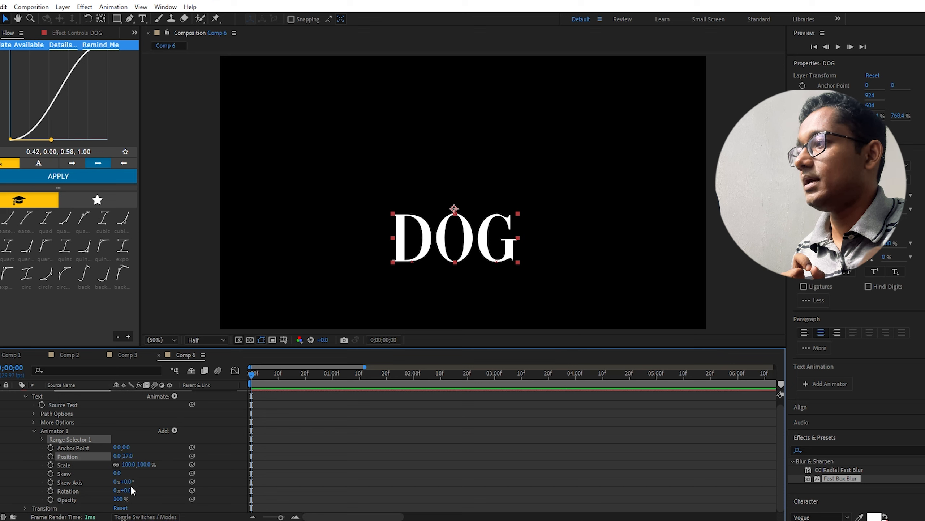
pyautogui.moveTo(118, 499); pyautogui.dragTo(64, 500)
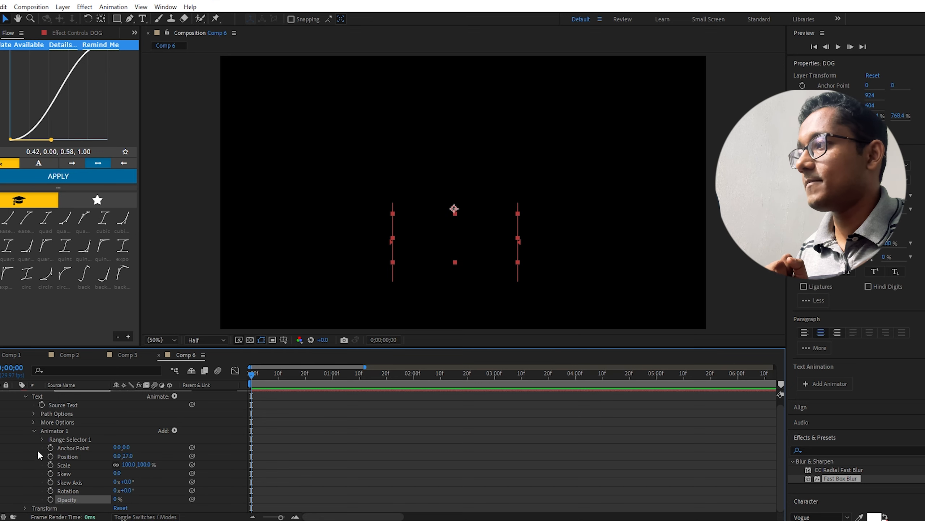
# Test Range Selector 1 by enabling Start keyframing and sweeping Start to 100% and back to 0%.
pyautogui.click(41, 438)
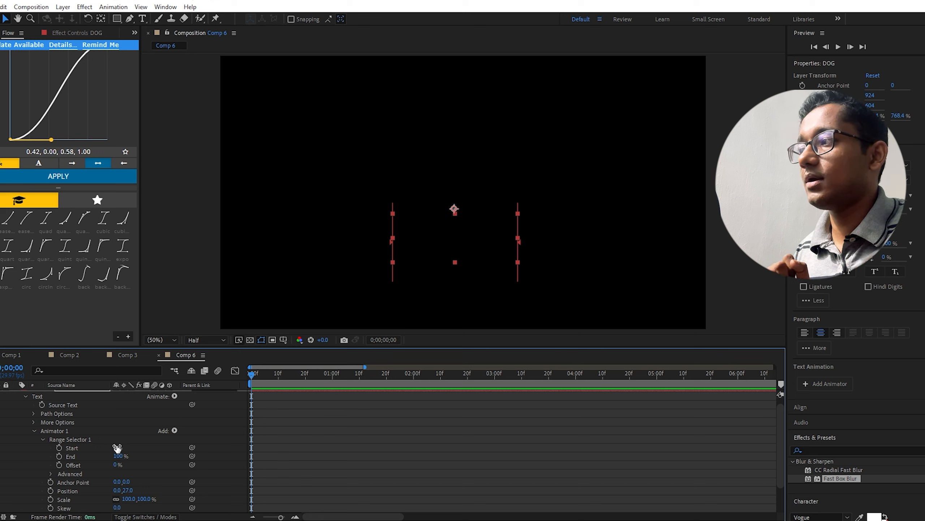
pyautogui.click(59, 448)
pyautogui.moveTo(115, 447); pyautogui.dragTo(175, 447)
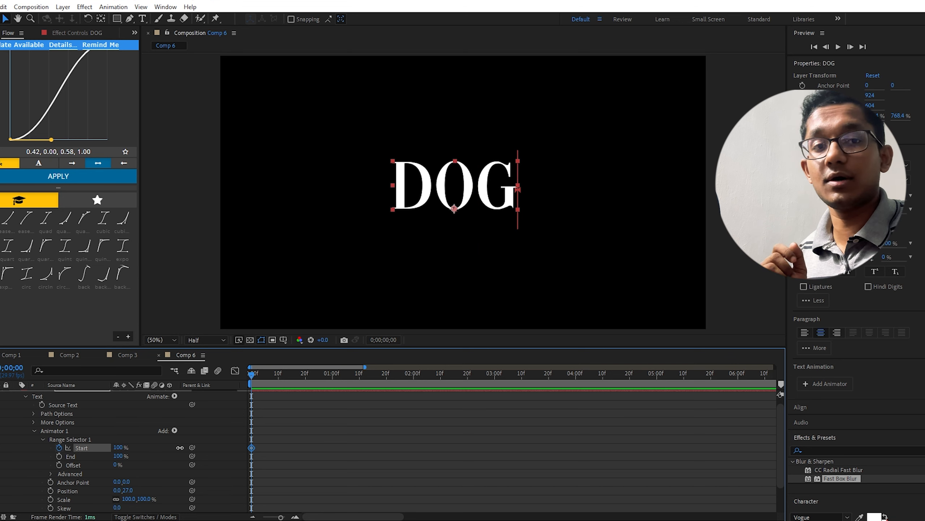
pyautogui.moveTo(180, 447); pyautogui.dragTo(87, 447)
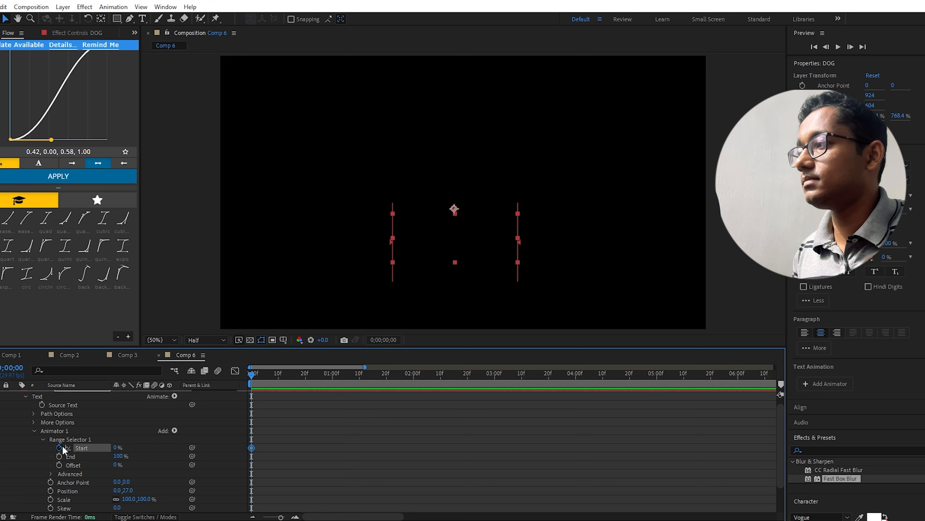
pyautogui.click(41, 439)
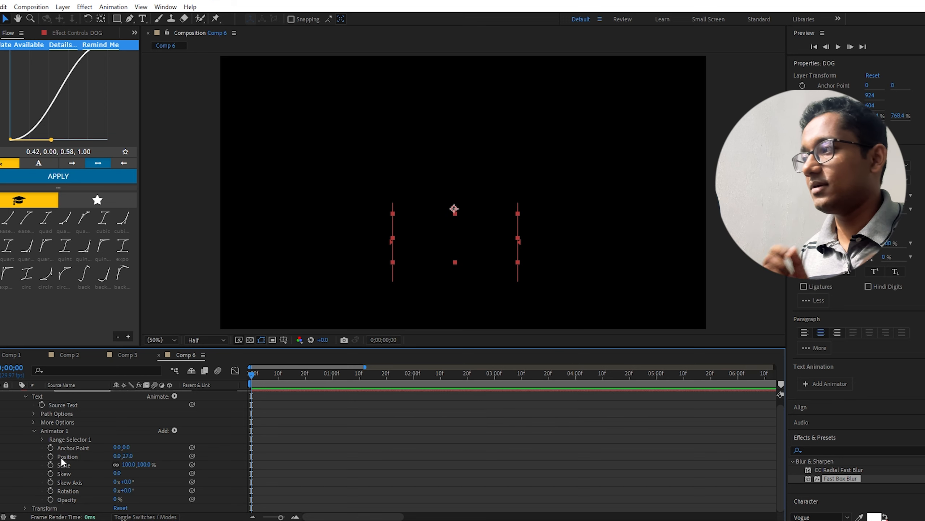
# Keyframe Animator 1's Position and Opacity at 0;00;10.
pyautogui.click(278, 373)
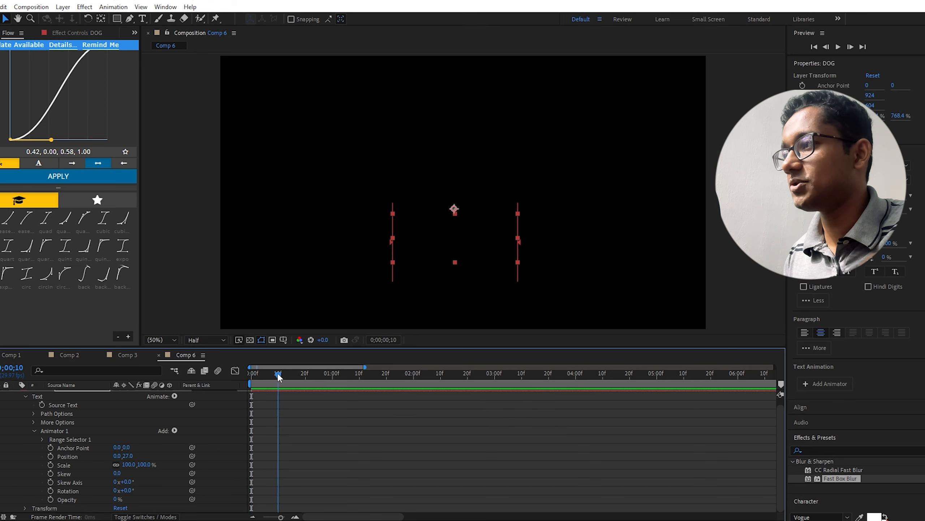
pyautogui.click(50, 457)
pyautogui.click(51, 499)
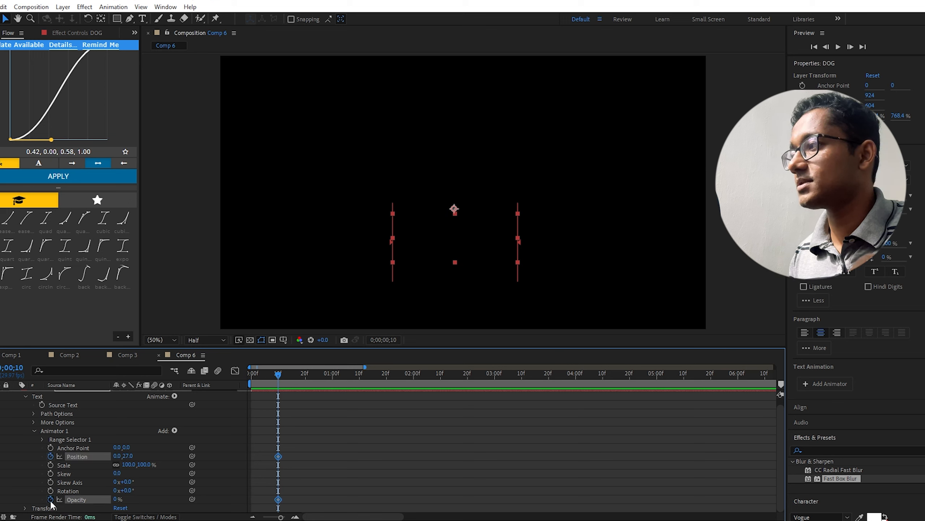
# Keyframe Animator 1's Position Y at 0 and Opacity at 100% at 0;00;29.
pyautogui.click(128, 456)
pyautogui.moveTo(276, 374); pyautogui.dragTo(330, 375)
pyautogui.click(125, 456)
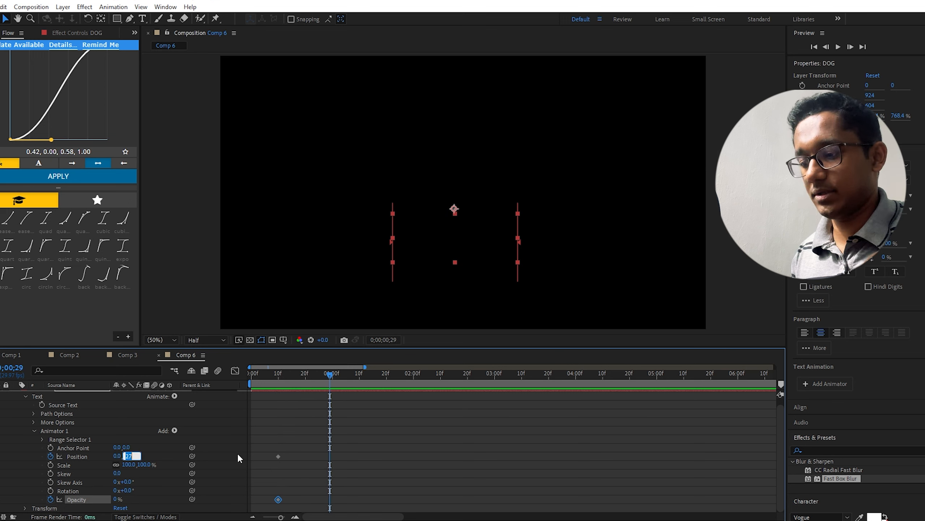
pyautogui.write('0')
pyautogui.click(117, 498)
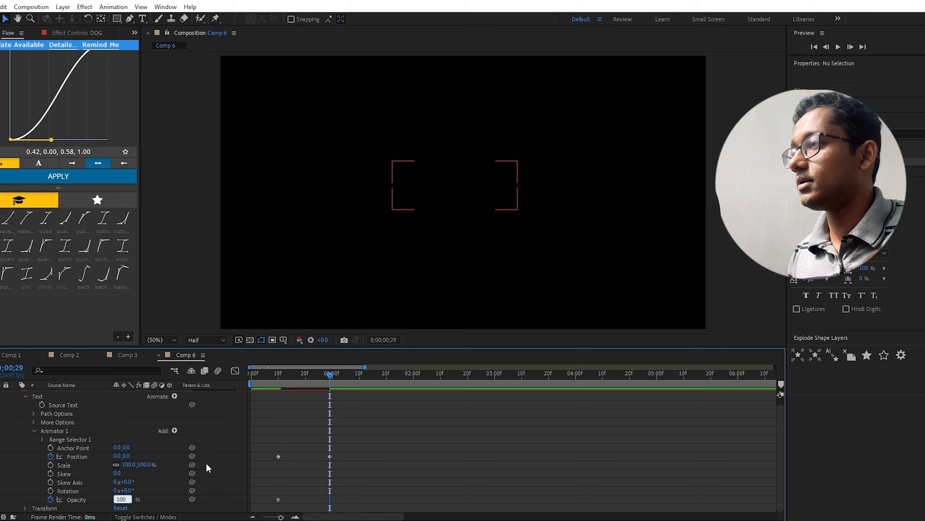
pyautogui.press('Return')
# Preview the text reveal from 0;00;10 and delete all of Animator 1's Position and Opacity keyframes.
pyautogui.moveTo(330, 374); pyautogui.dragTo(278, 380)
pyautogui.press('space')
pyautogui.press('space')
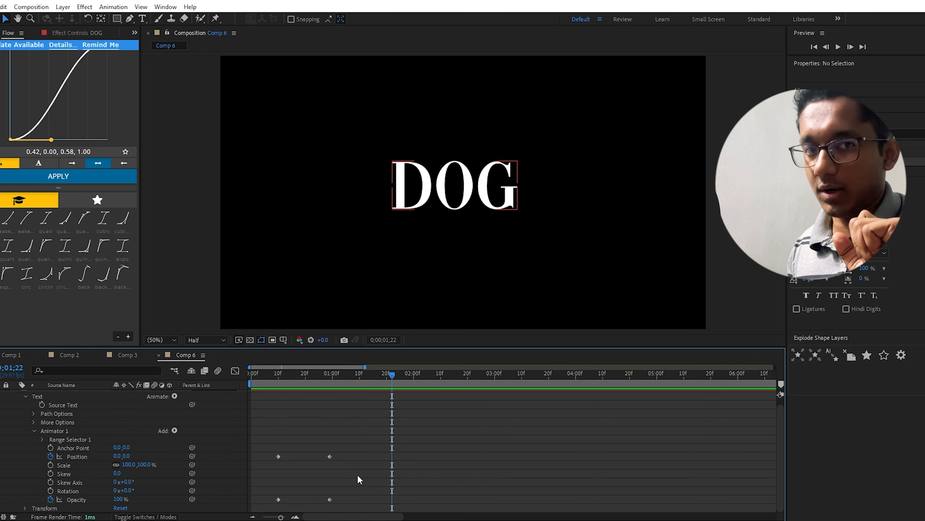
pyautogui.moveTo(299, 446); pyautogui.dragTo(262, 500)
pyautogui.press('Delete')
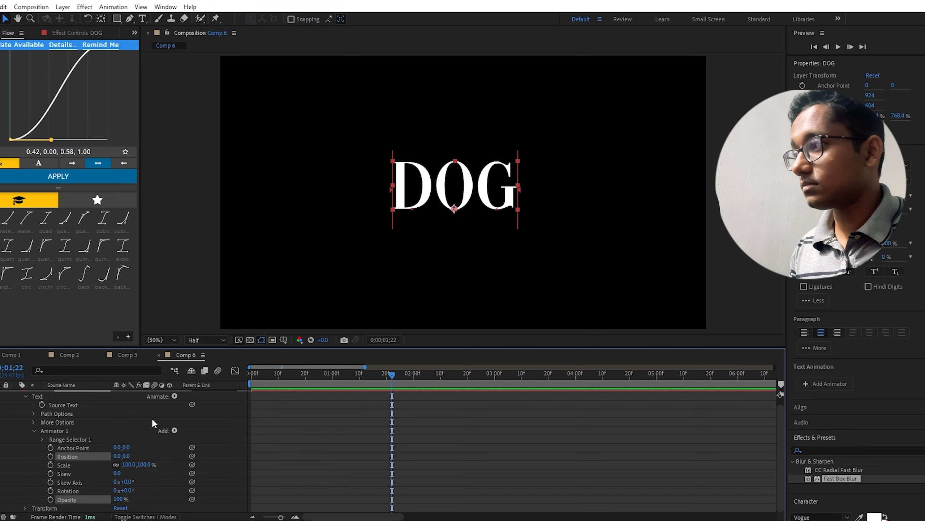
# At 0;01;00, set Animator 1's Position Y to 27 and Opacity to 0%.
pyautogui.click(41, 439)
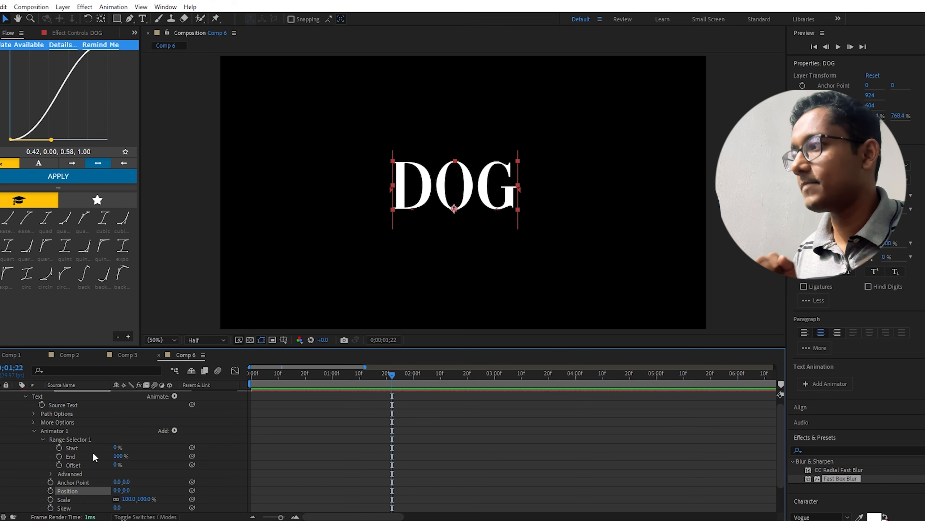
pyautogui.moveTo(359, 371); pyautogui.dragTo(332, 376)
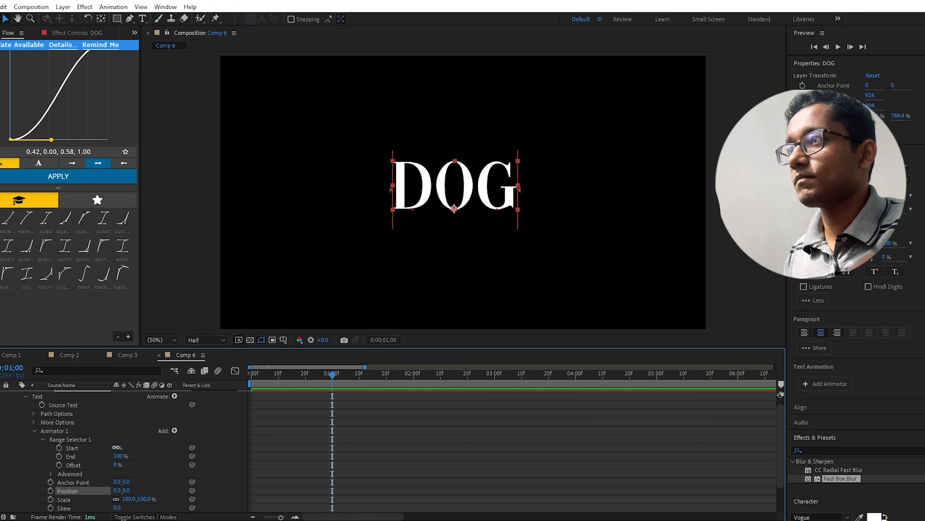
pyautogui.click(126, 490)
pyautogui.write('27')
pyautogui.click(175, 460)
pyautogui.scroll(-2, 176, 460)
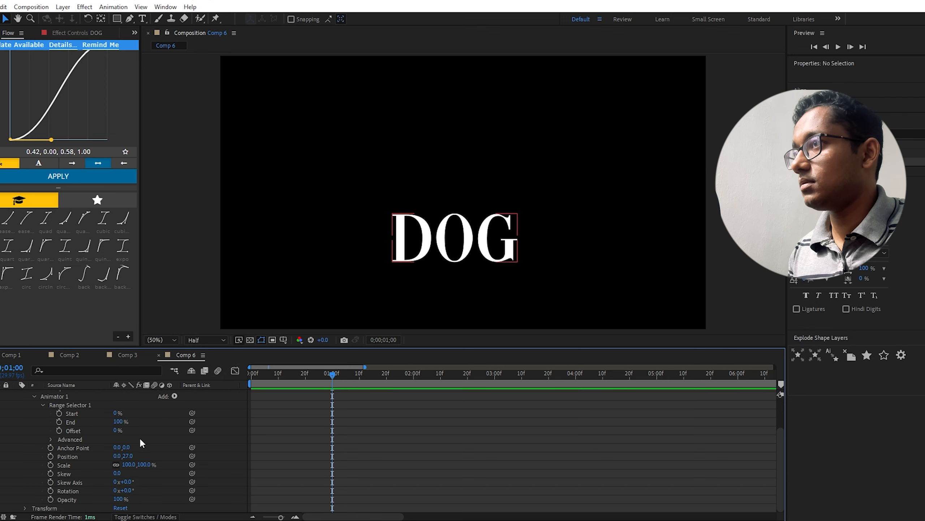
pyautogui.click(120, 499)
pyautogui.write('0')
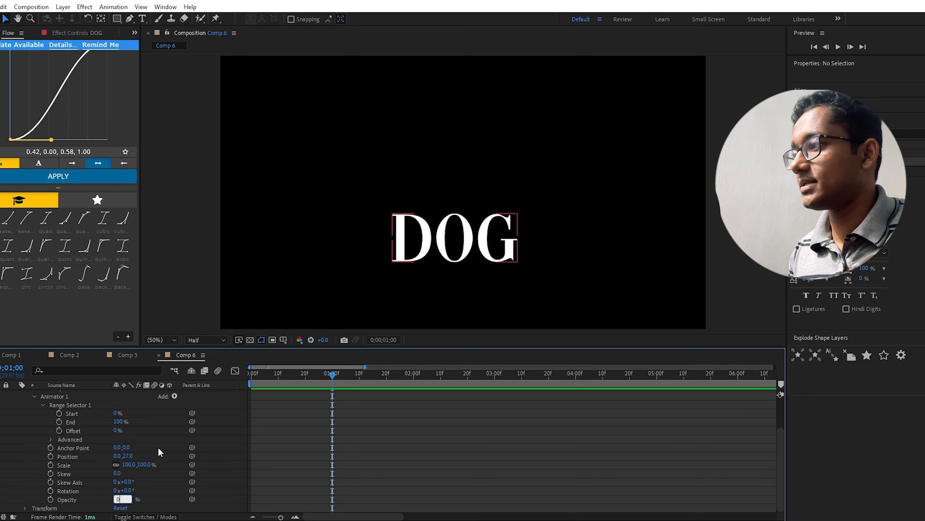
pyautogui.press('Return')
pyautogui.scroll(2, 155, 447)
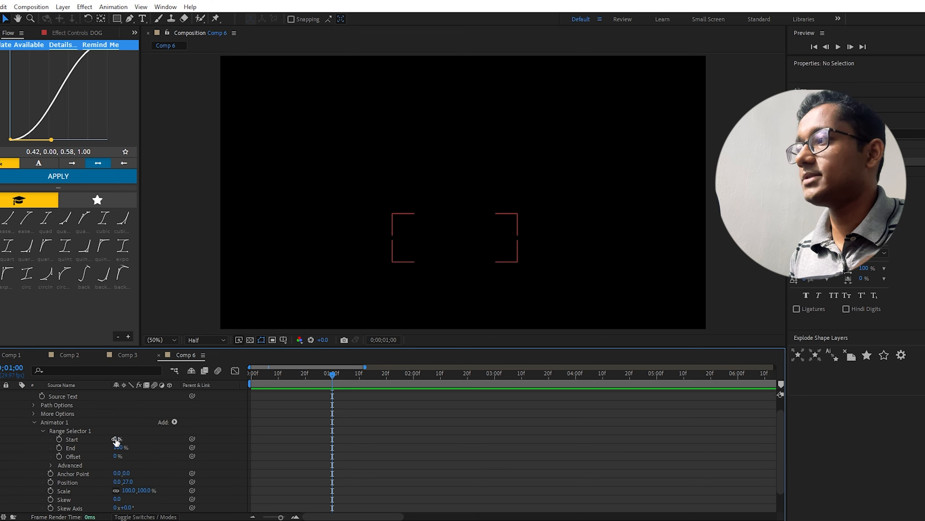
# Try Range Selector 1's Start at 100% and restore it to 0%.
pyautogui.moveTo(116, 439); pyautogui.dragTo(184, 441)
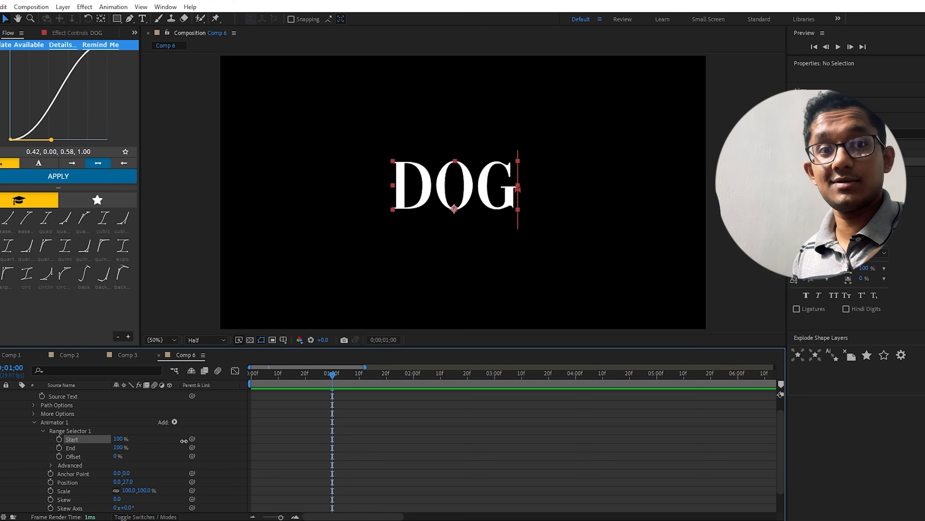
pyautogui.hotkey('ctrl', 'z')
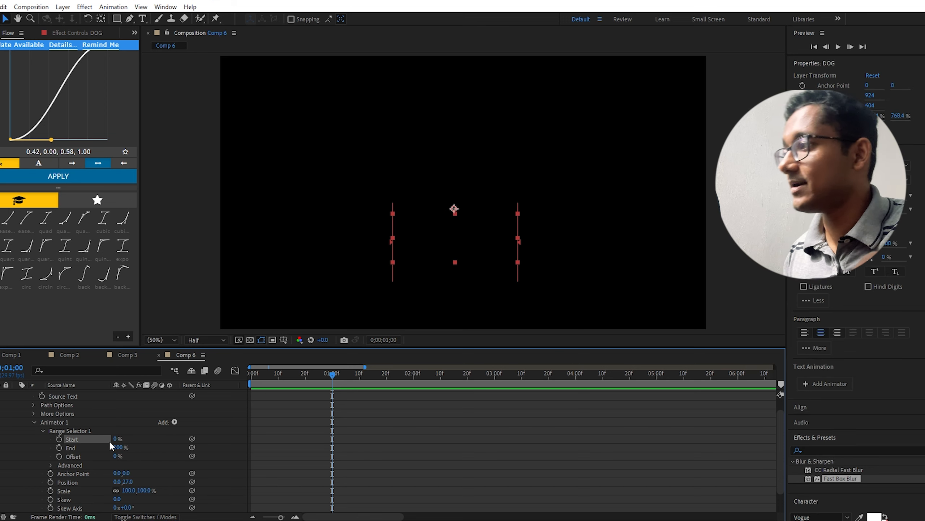
pyautogui.moveTo(120, 439); pyautogui.dragTo(88, 439)
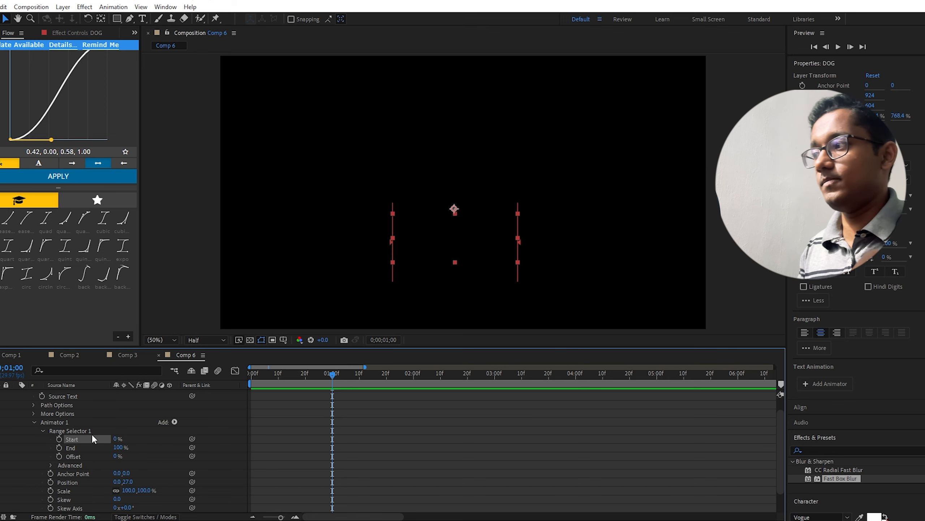
# Add a Wiggly selector to Animator 1.
pyautogui.click(42, 431)
pyautogui.click(174, 431)
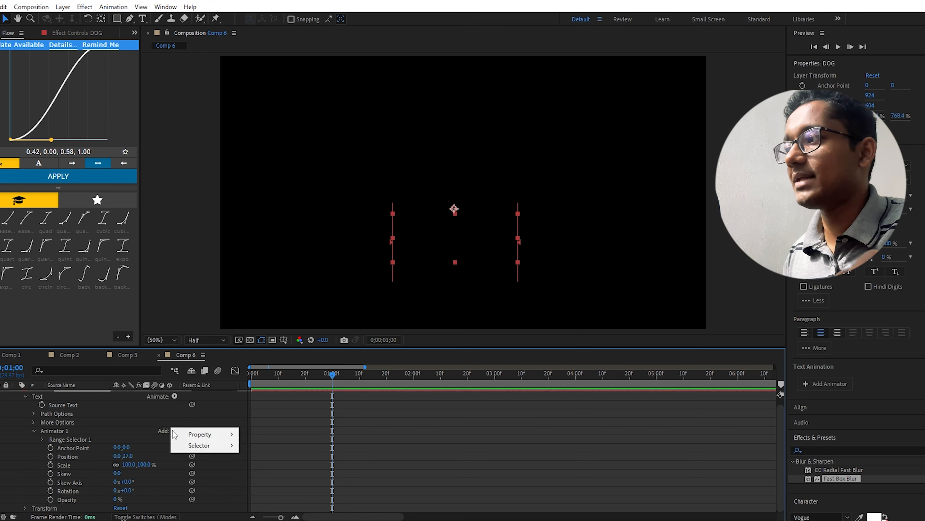
pyautogui.moveTo(183, 445)
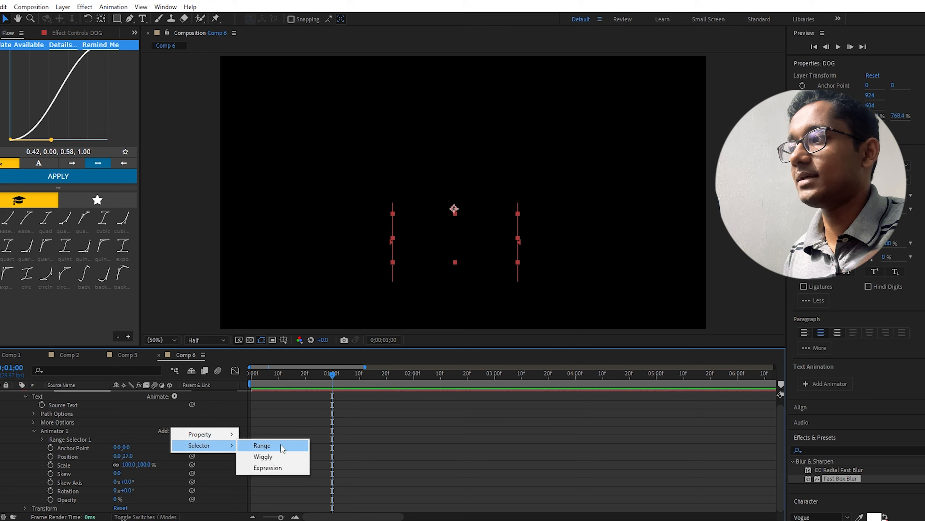
pyautogui.click(263, 457)
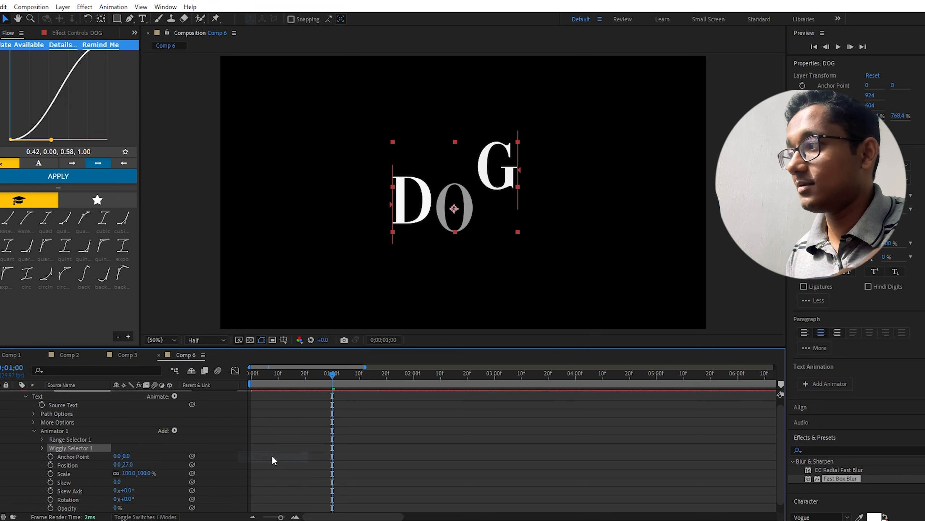
# Set Wiggly Selector 1's Wiggles/Second to 24.
pyautogui.click(42, 448)
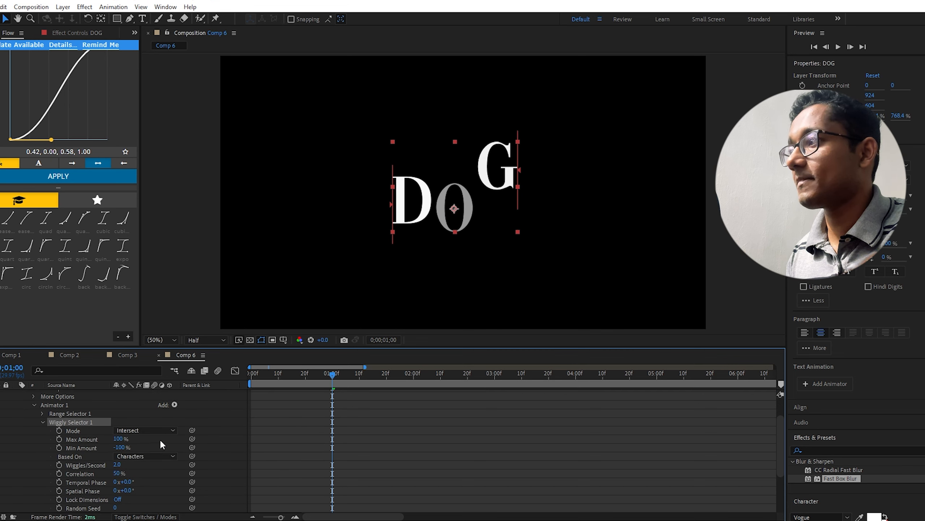
pyautogui.scroll(-3, 124, 446)
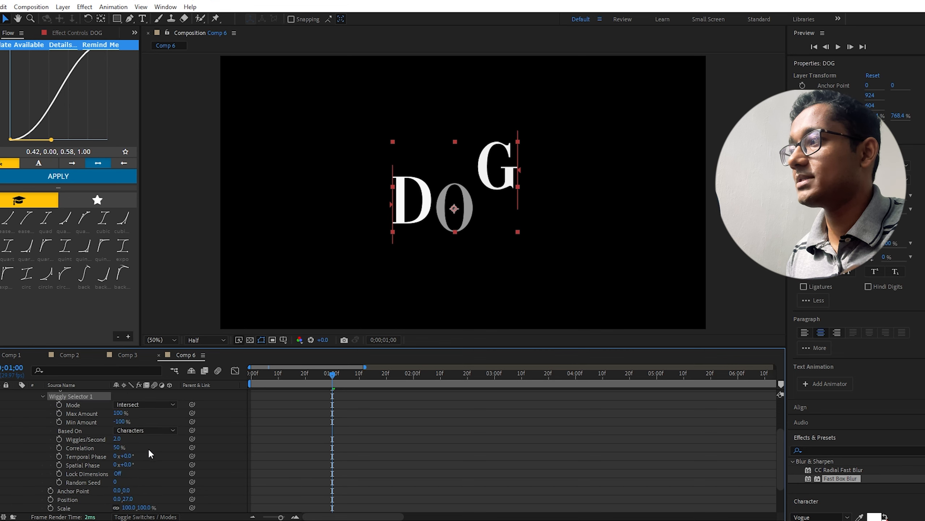
pyautogui.moveTo(118, 439); pyautogui.dragTo(131, 440)
# Raise Range Selector 1's Start value to release the letters from the wiggle effect.
pyautogui.scroll(3, 157, 461)
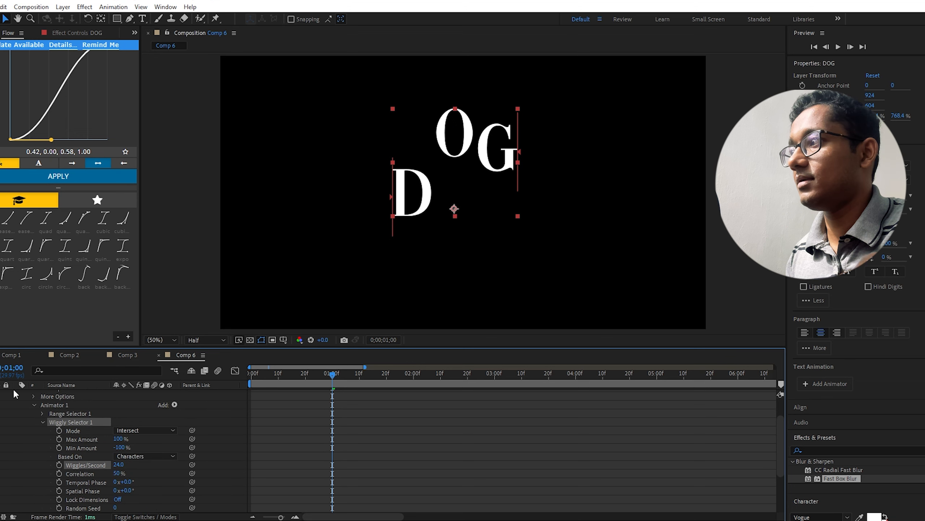
pyautogui.click(43, 413)
pyautogui.moveTo(116, 422); pyautogui.dragTo(203, 432)
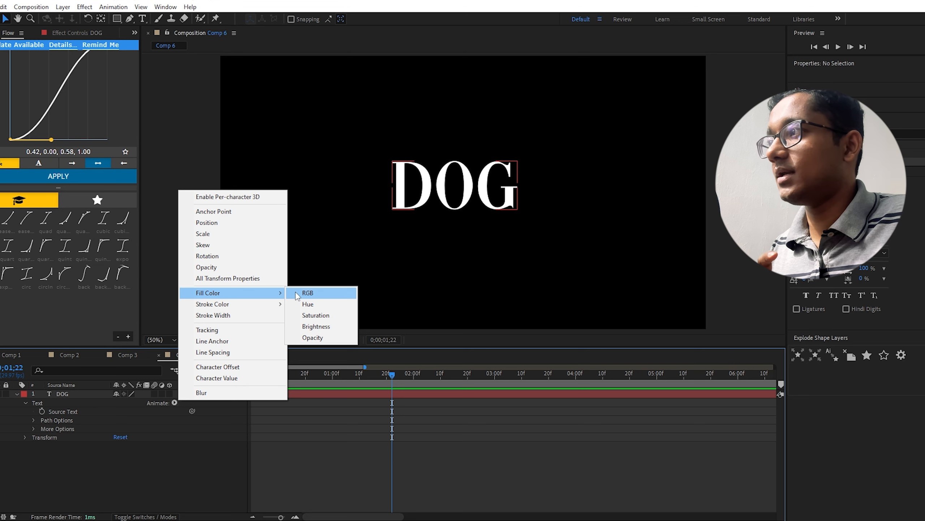
# Add an RGB Fill Color animator to the DOG text and keyframe its red fill at 0;01;22.
pyautogui.click(307, 292)
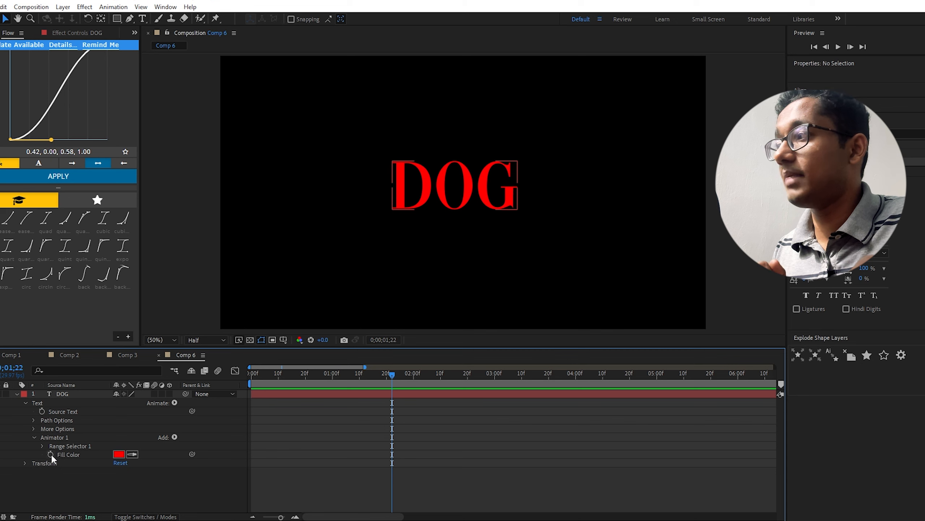
pyautogui.click(66, 444)
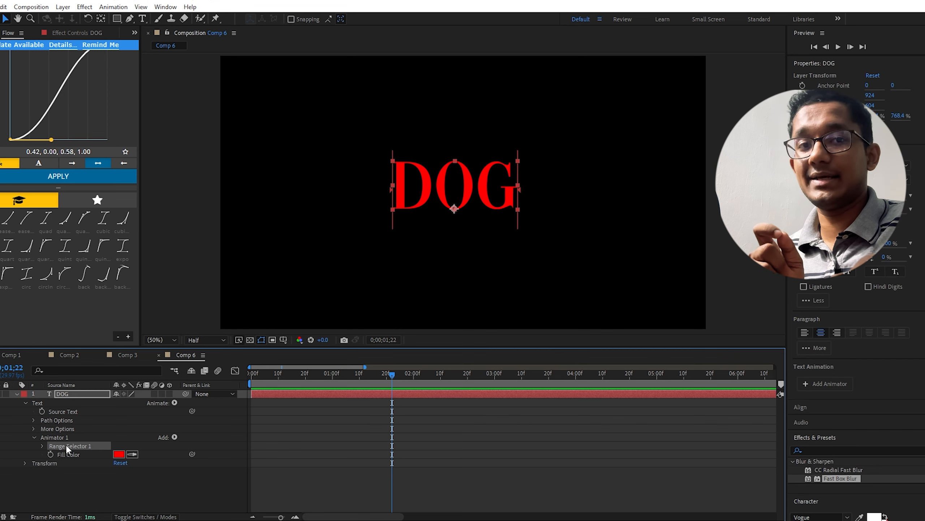
pyautogui.click(51, 454)
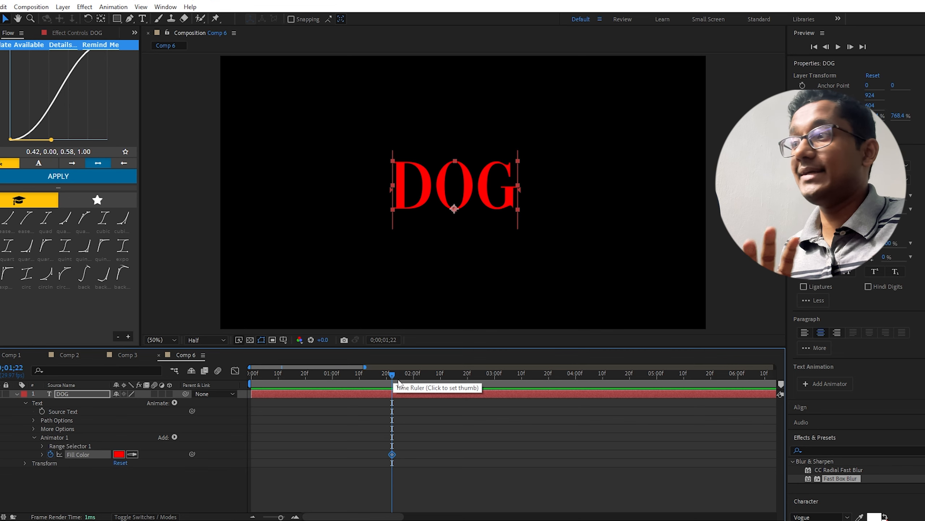
# Keyframe the animator's Fill Color as white (FFFFFF) at 0;02;09.
pyautogui.moveTo(388, 378); pyautogui.dragTo(438, 377)
pyautogui.click(119, 454)
pyautogui.click(441, 294)
pyautogui.moveTo(402, 250); pyautogui.dragTo(335, 187)
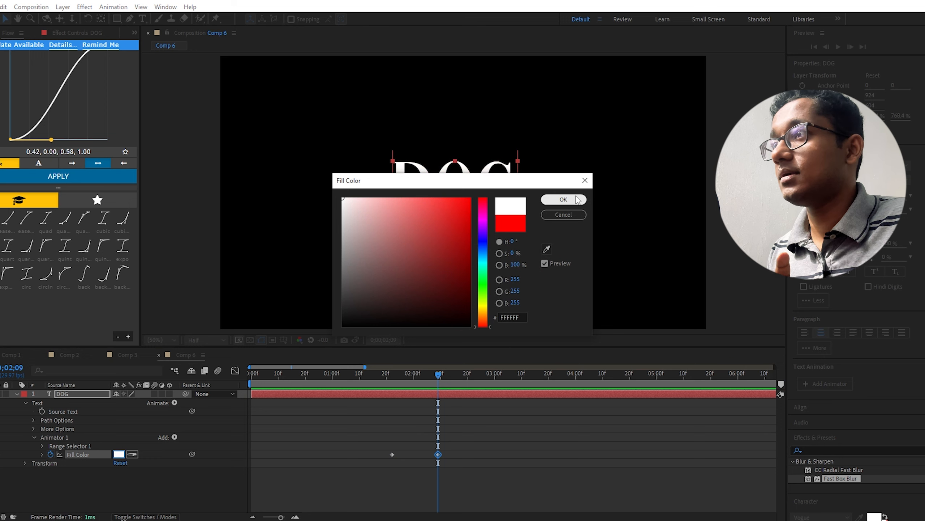
pyautogui.click(564, 199)
# Preview the red-to-white color change and remove all Fill Color keyframes.
pyautogui.click(473, 437)
pyautogui.click(421, 377)
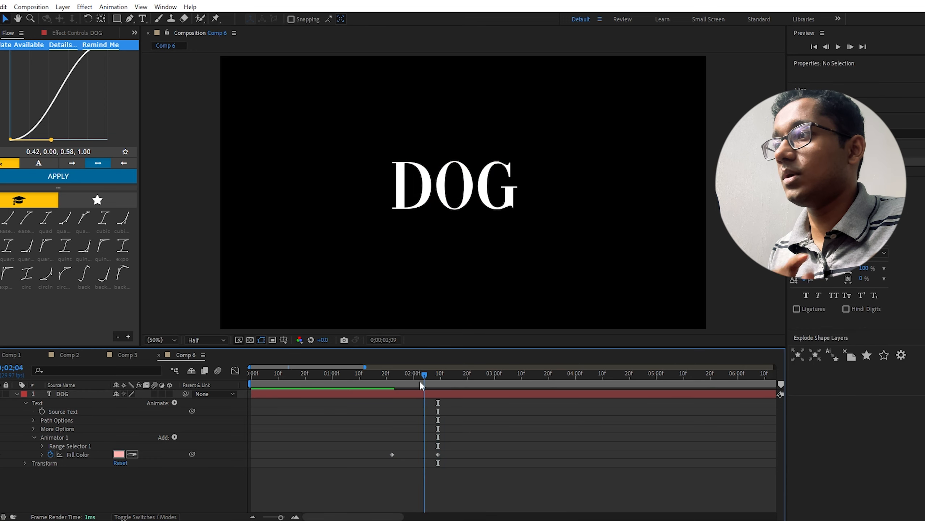
pyautogui.moveTo(419, 380); pyautogui.dragTo(394, 380)
pyautogui.press('space')
pyautogui.press('space')
pyautogui.click(49, 454)
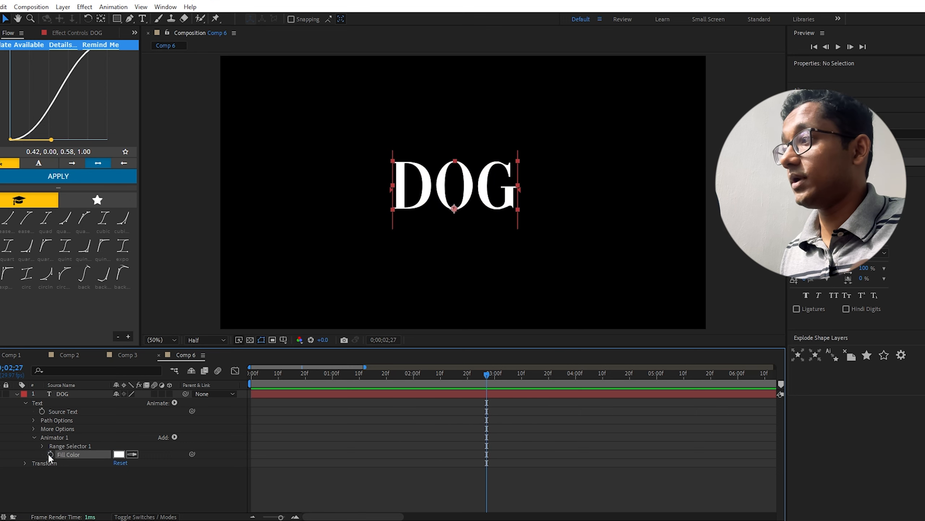
# Set the animator's Fill Color to red (FF0000) at 0;01;07 and raise Range Selector 1's Start to 100%.
pyautogui.moveTo(354, 375); pyautogui.dragTo(351, 379)
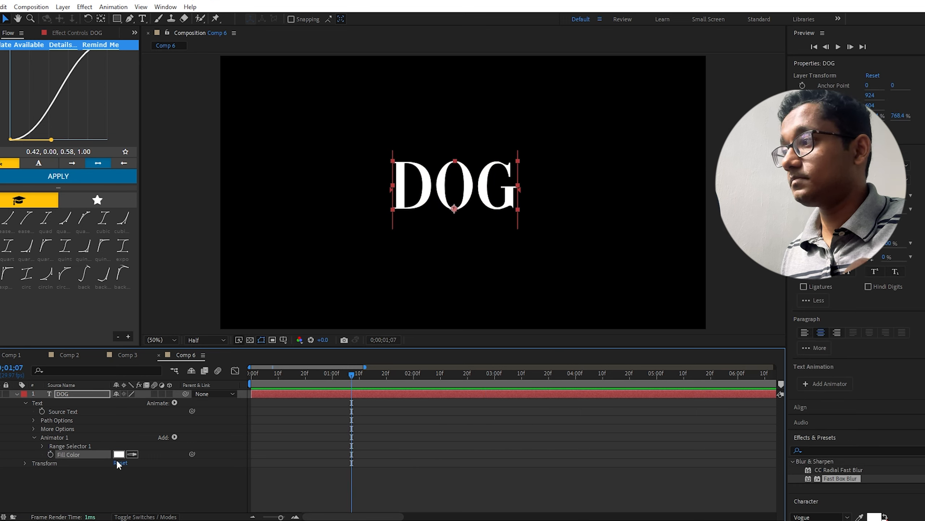
pyautogui.click(119, 454)
pyautogui.write('FF0000')
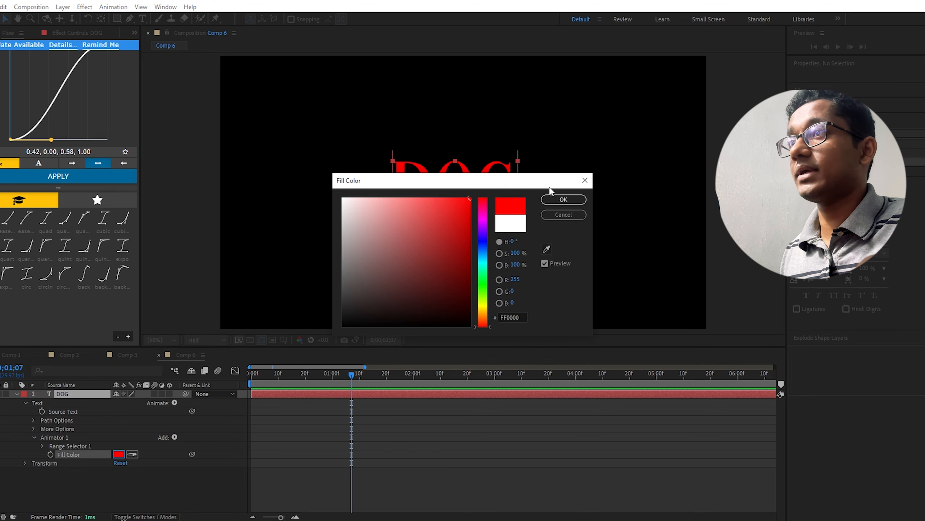
pyautogui.click(563, 199)
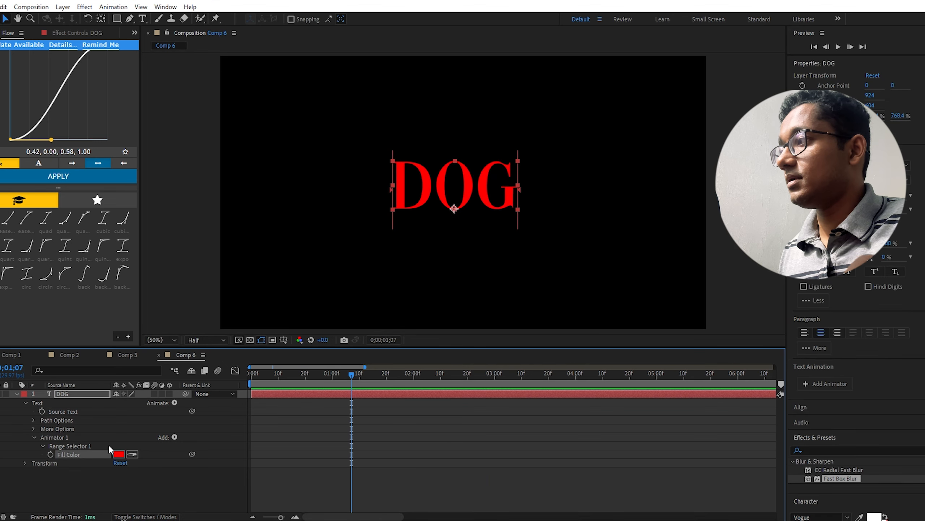
pyautogui.moveTo(117, 454); pyautogui.dragTo(178, 462)
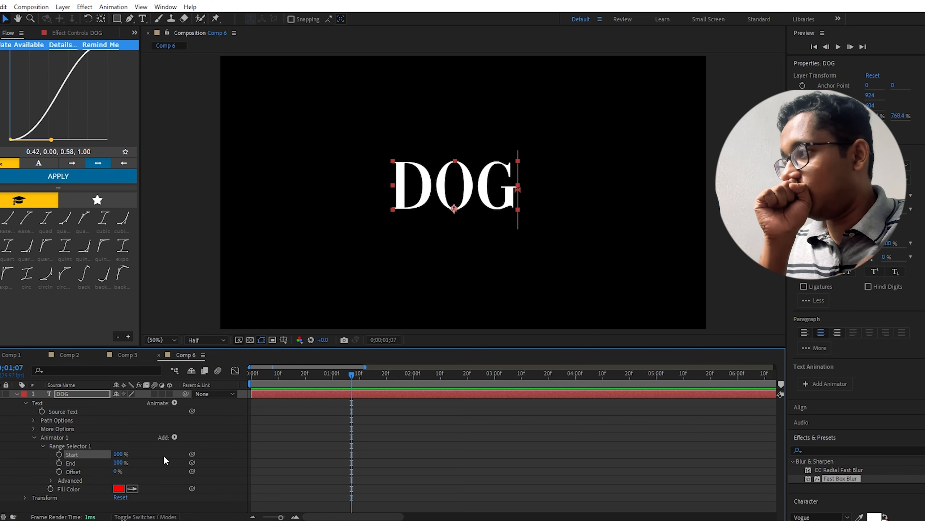
pyautogui.click(144, 450)
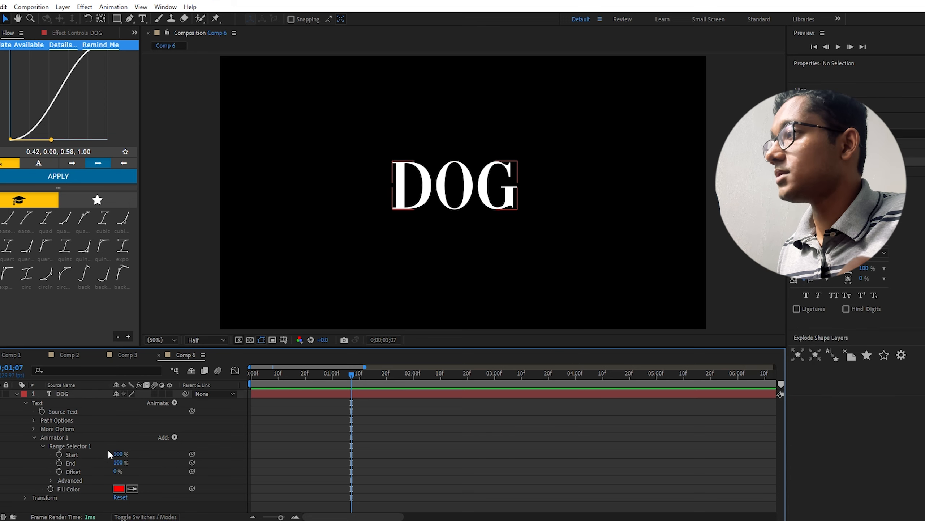
# Replace the Fill Color animator on the DOG text with a Stroke Color animator and enable a yellow text stroke.
pyautogui.click(62, 446)
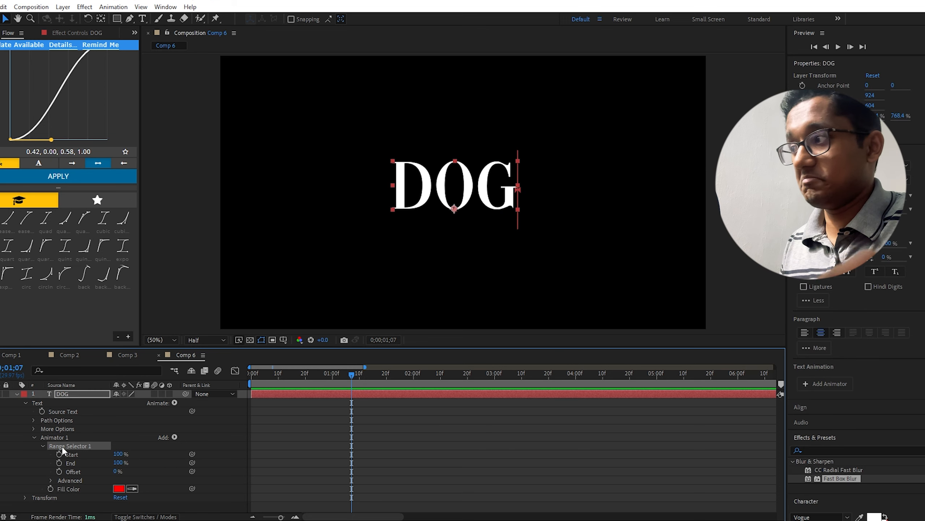
pyautogui.press('Delete')
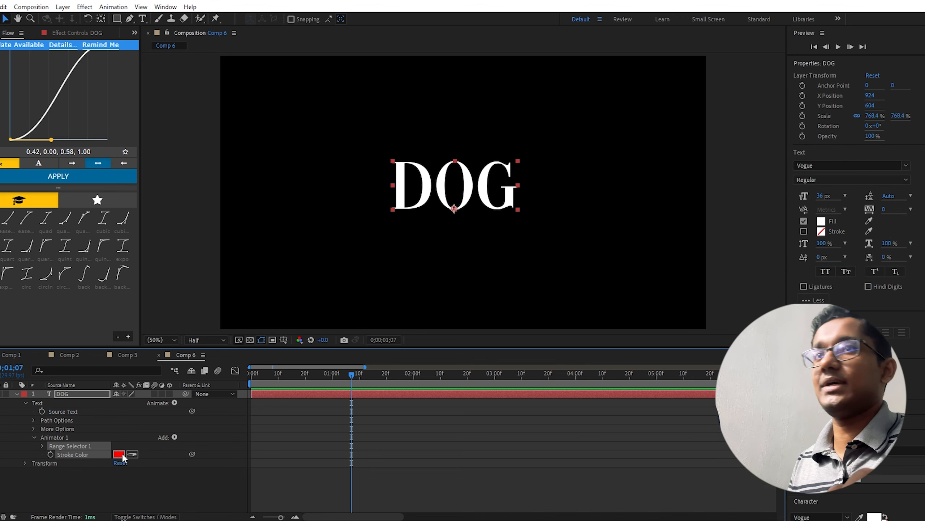
pyautogui.click(804, 231)
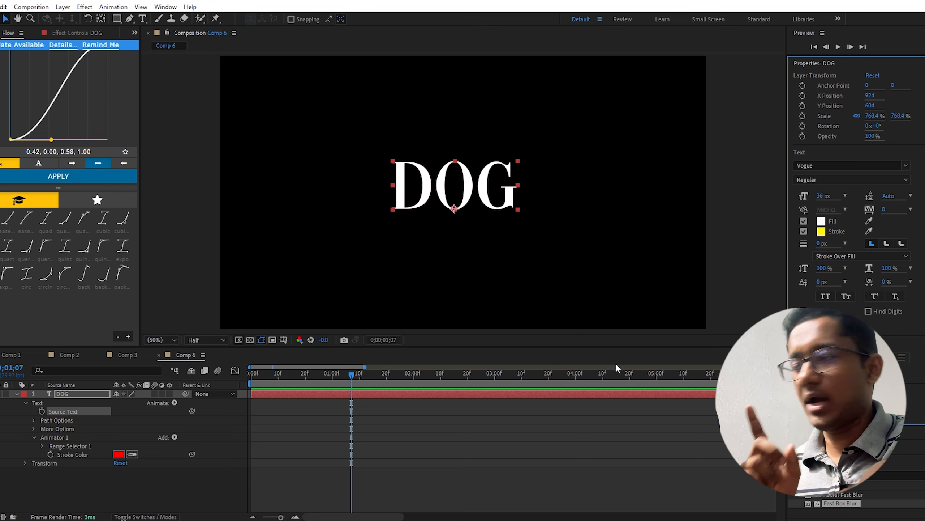
# Try yellow-green (E4FF00) as the animator's Stroke Color and change it to white.
pyautogui.click(42, 445)
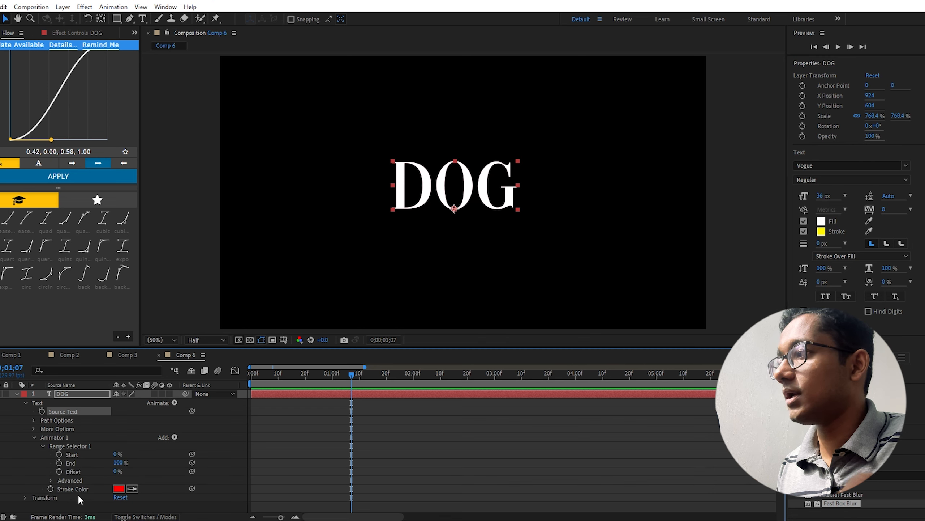
pyautogui.click(119, 488)
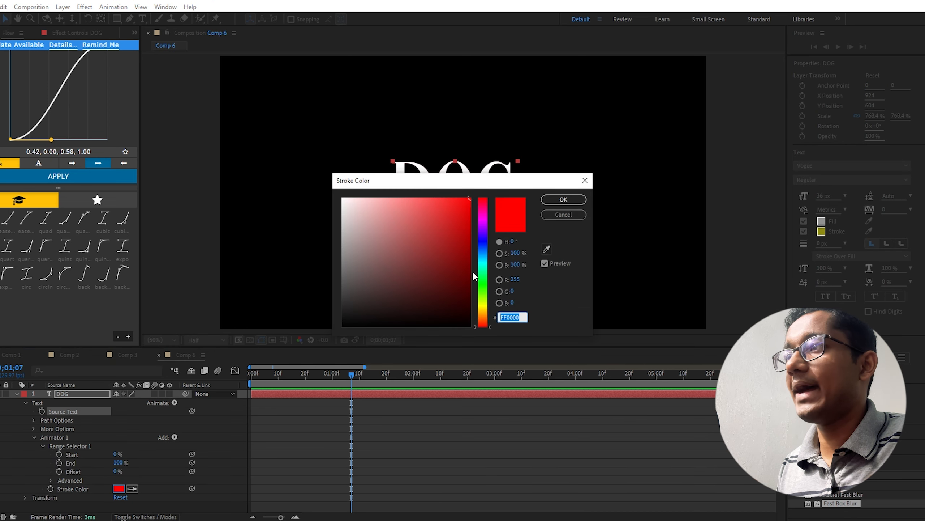
pyautogui.click(485, 304)
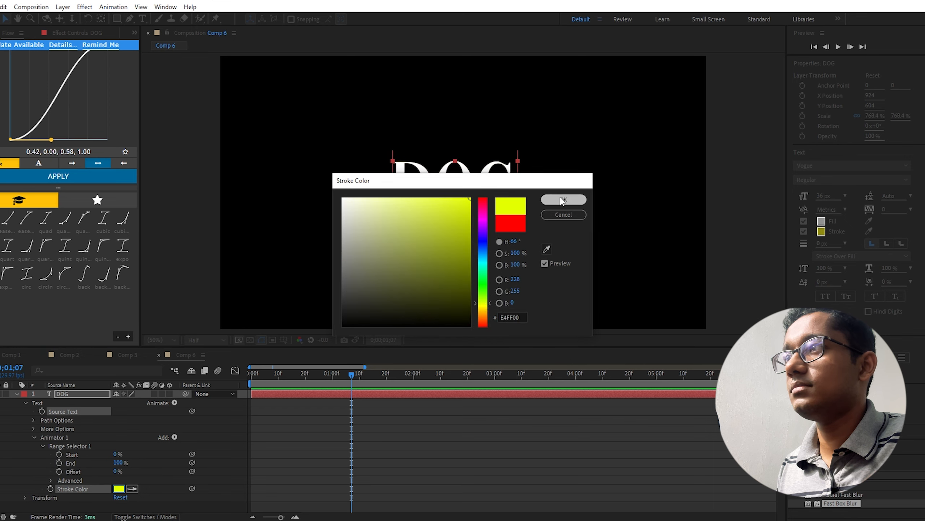
pyautogui.click(564, 199)
pyautogui.click(119, 489)
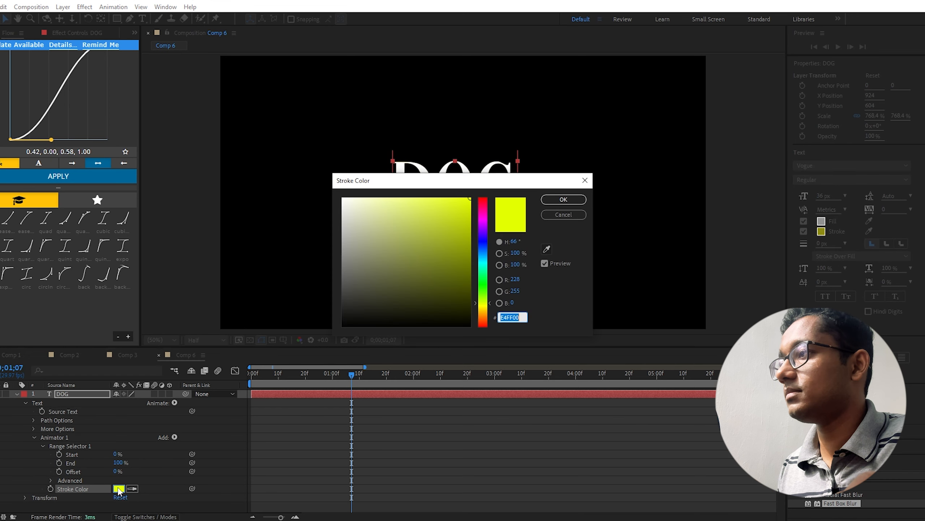
pyautogui.click(564, 199)
# Set the DOG text's stroke width to 6 px and raise Range Selector 1's Start to 100%.
pyautogui.moveTo(819, 244); pyautogui.dragTo(823, 244)
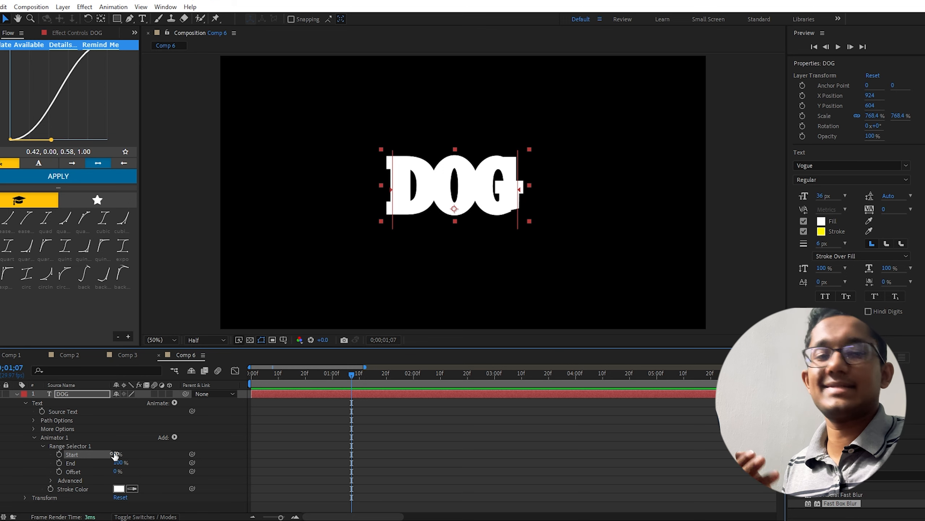
pyautogui.moveTo(114, 456); pyautogui.dragTo(192, 456)
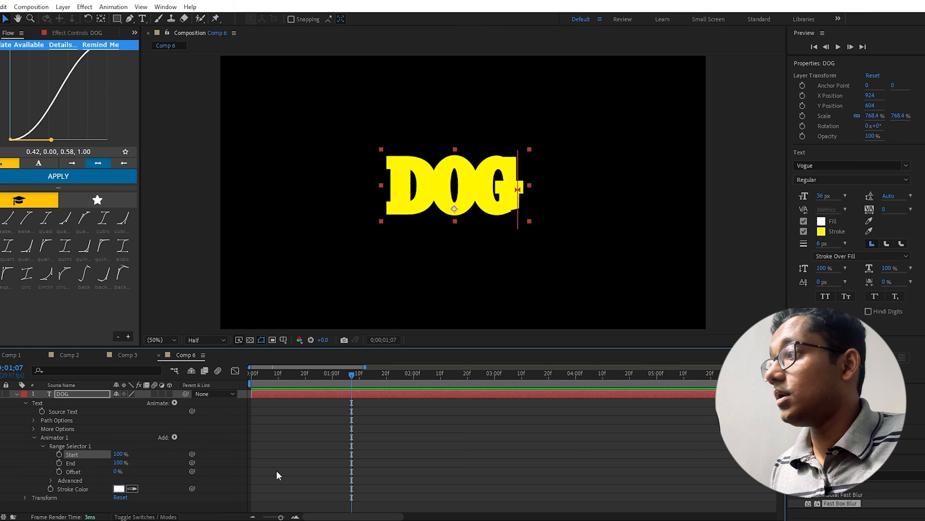
# Delete the Stroke Color animator from the DOG text and add a Stroke Width animator.
pyautogui.click(54, 437)
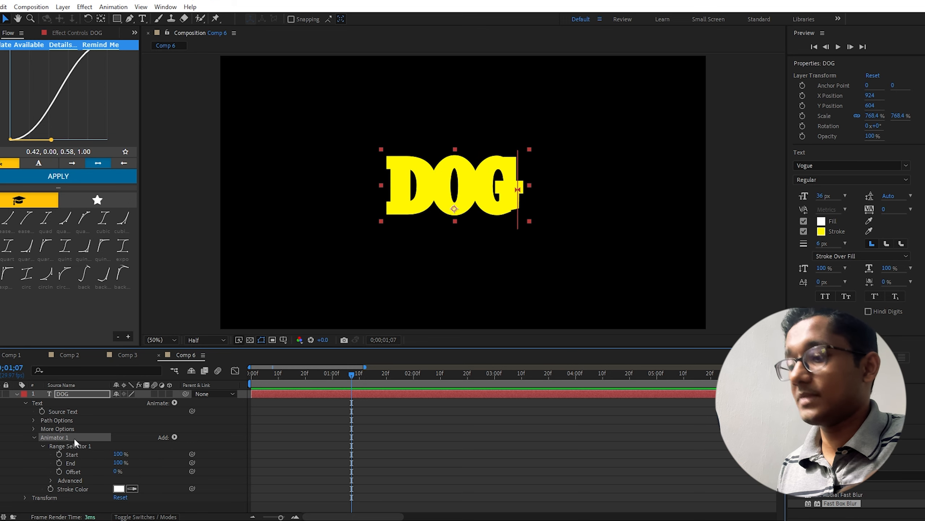
pyautogui.press('Delete')
pyautogui.click(176, 401)
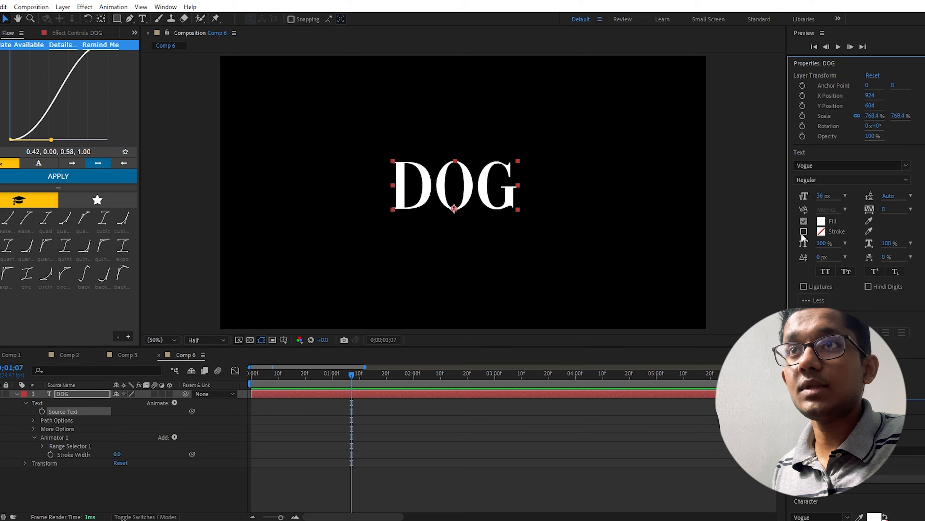
# Enable the DOG text's yellow stroke and set its base stroke width to 0 px.
pyautogui.click(803, 232)
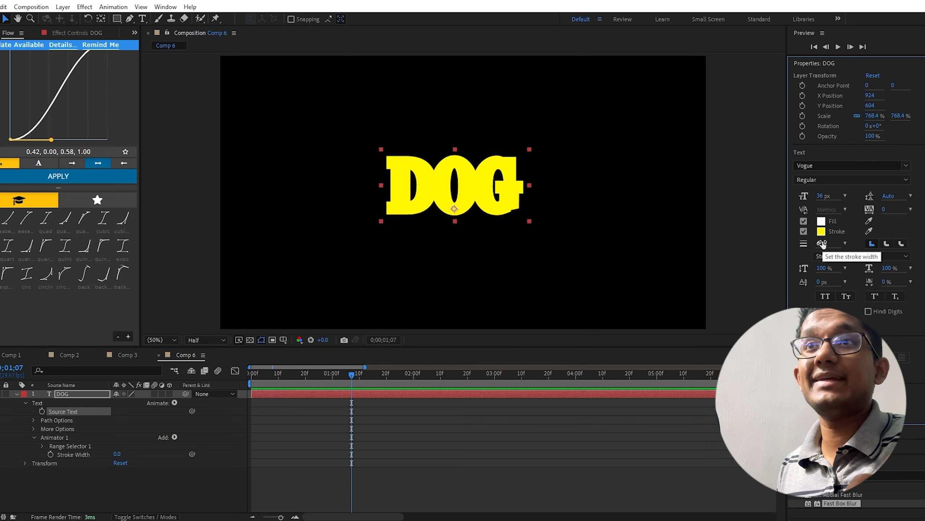
pyautogui.click(822, 244)
pyautogui.write('0')
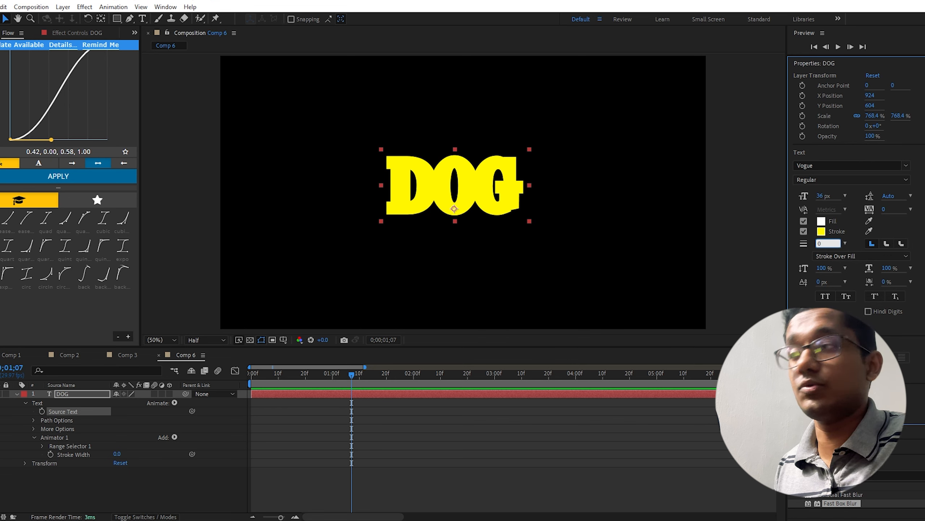
pyautogui.click(185, 460)
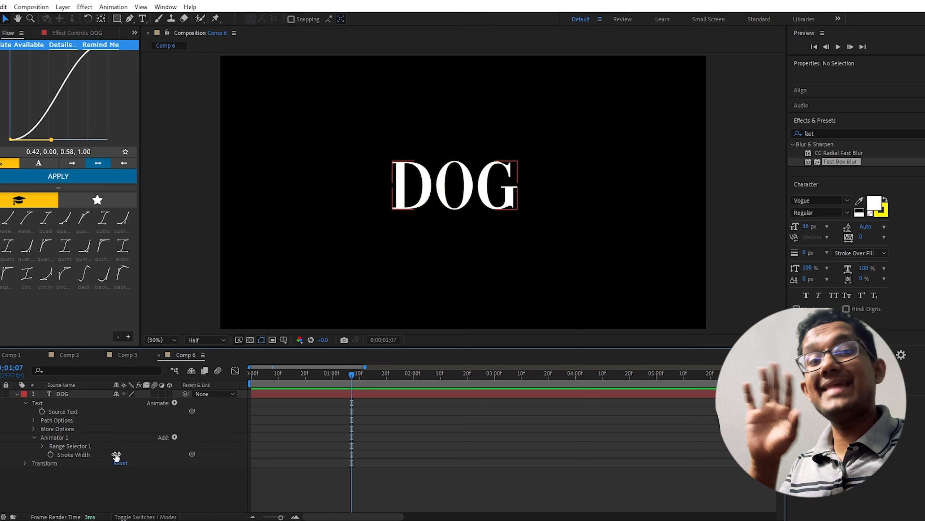
# Set the animator's Stroke Width to 3.0 and raise Range Selector 1's Start to 100%.
pyautogui.moveTo(116, 455); pyautogui.dragTo(118, 454)
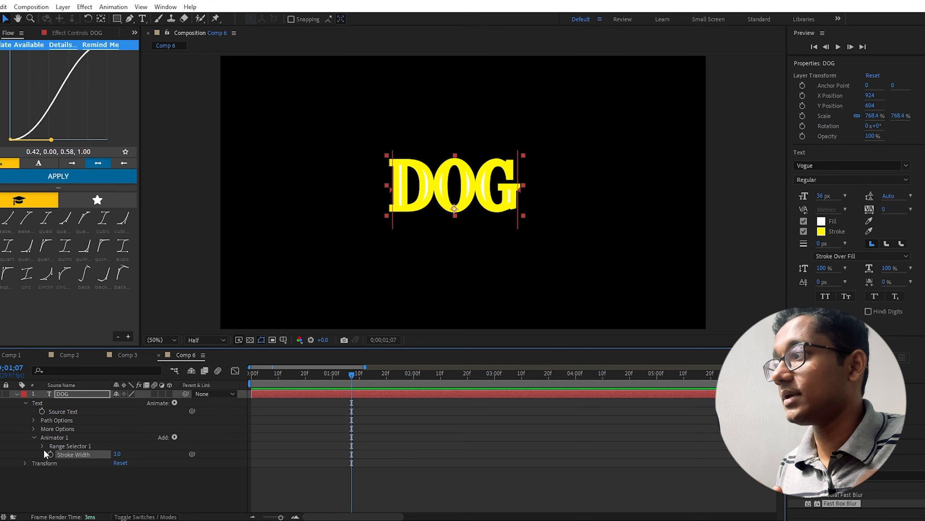
pyautogui.click(42, 446)
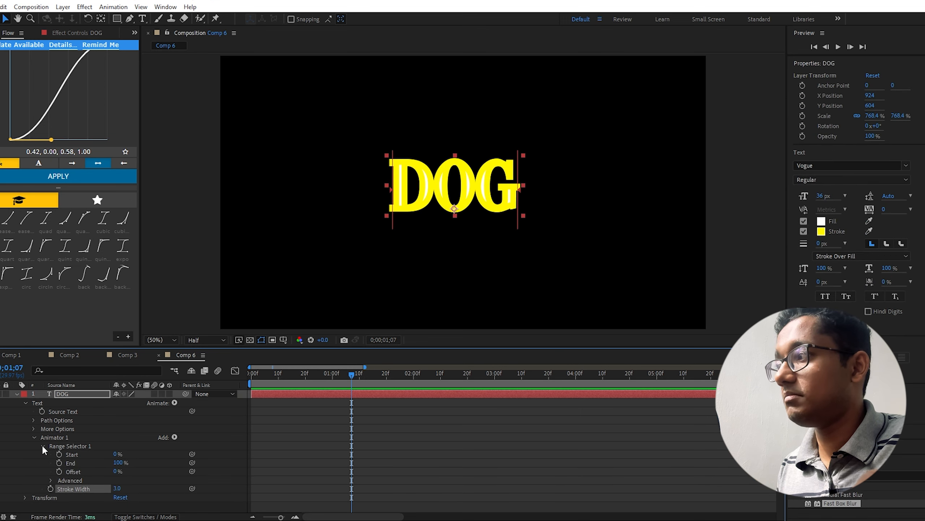
pyautogui.moveTo(117, 456); pyautogui.dragTo(168, 456)
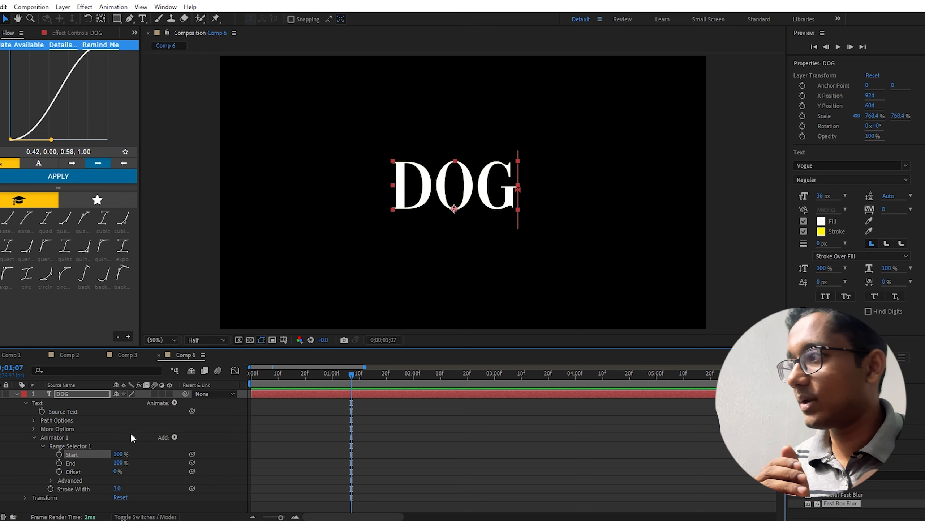
pyautogui.click(174, 402)
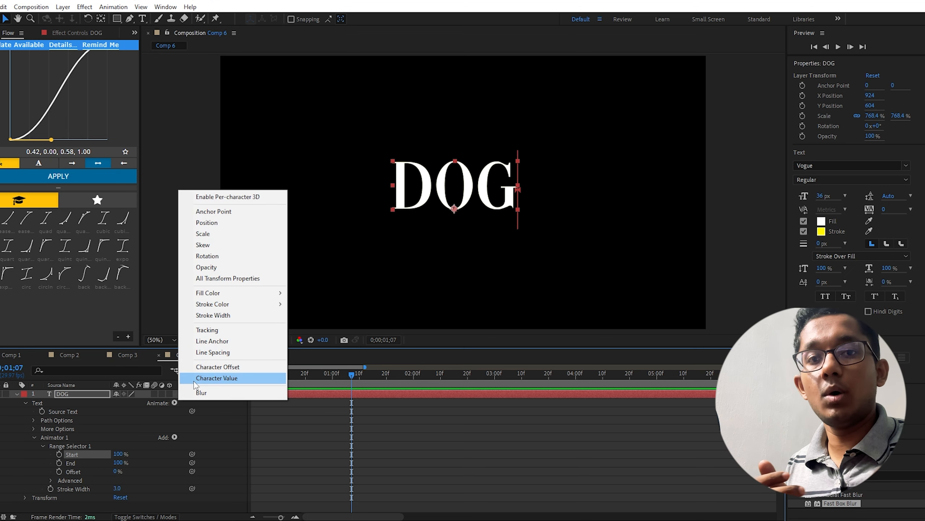
pyautogui.click(219, 430)
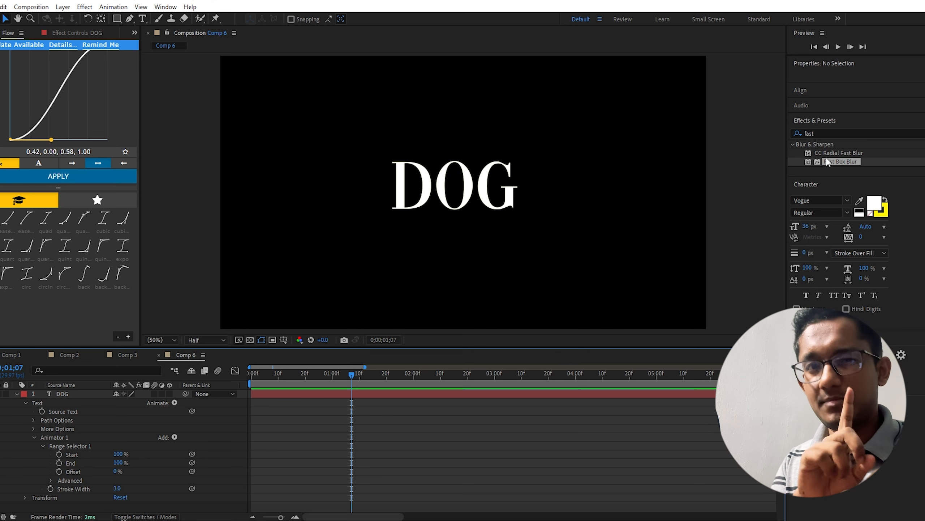
# Apply the Fast Box Blur effect to the DOG text layer.
pyautogui.moveTo(822, 162); pyautogui.dragTo(150, 427)
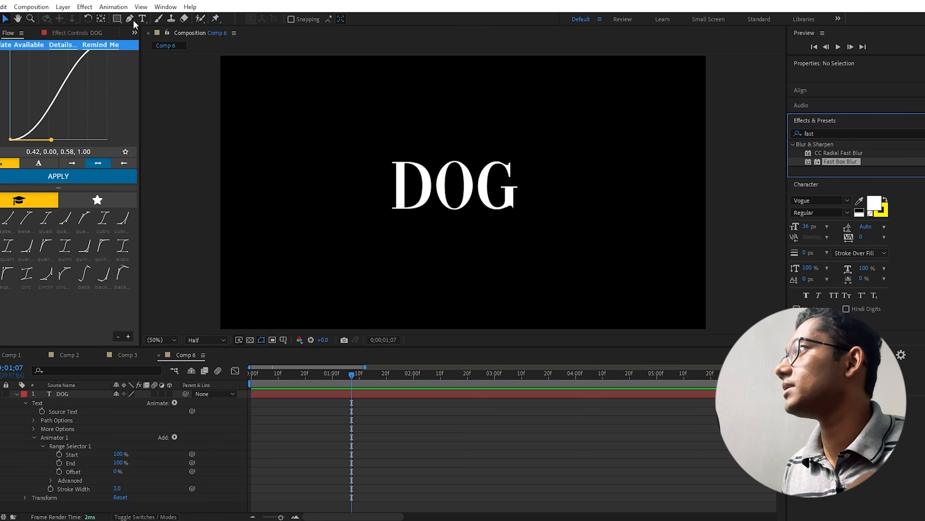
pyautogui.click(79, 36)
pyautogui.click(55, 394)
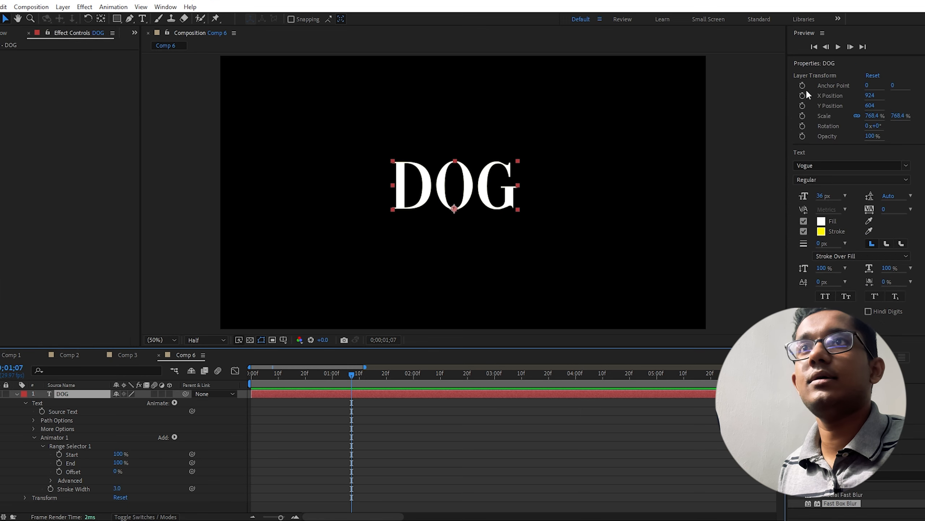
pyautogui.doubleClick(837, 504)
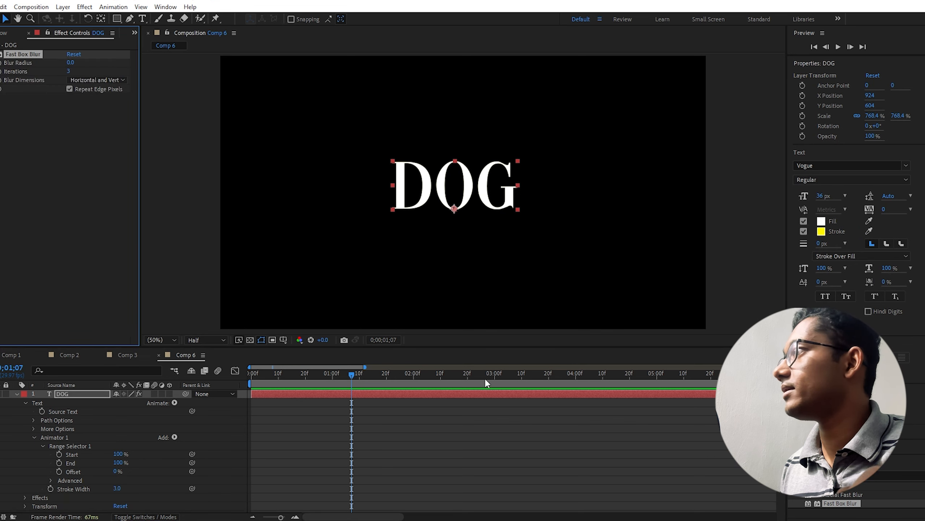
# At 0;01;00, keyframe Range Selector 1's Start at 0% and Fast Box Blur's Blur Radius at 9.0.
pyautogui.moveTo(341, 375); pyautogui.dragTo(332, 376)
pyautogui.click(133, 468)
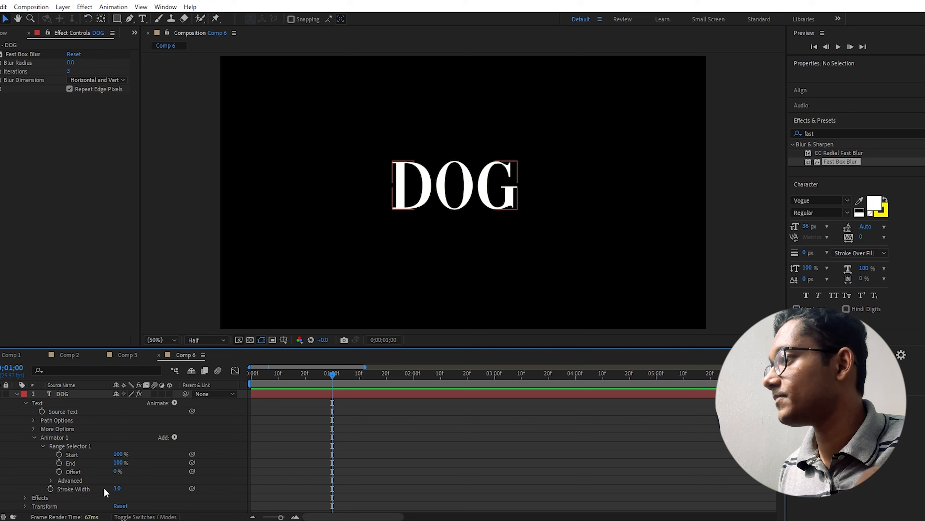
pyautogui.moveTo(118, 454); pyautogui.dragTo(84, 462)
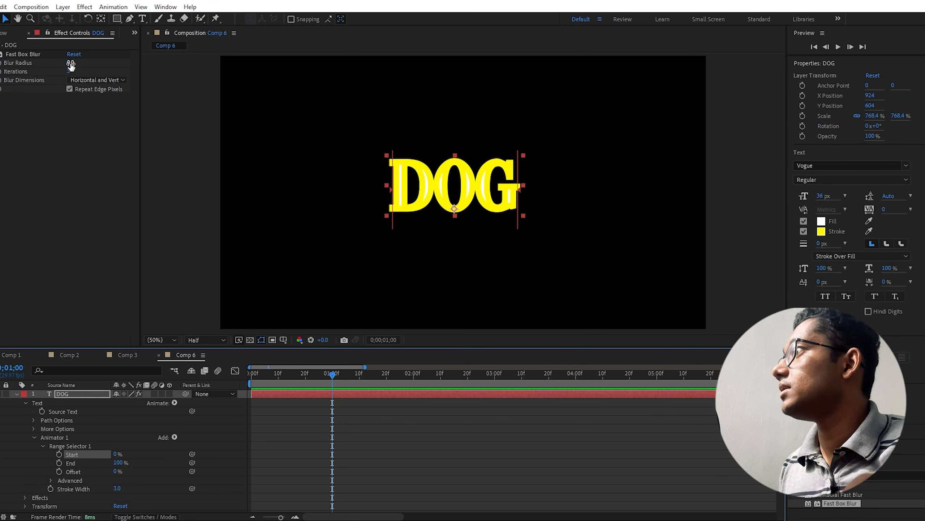
pyautogui.moveTo(70, 62); pyautogui.dragTo(74, 63)
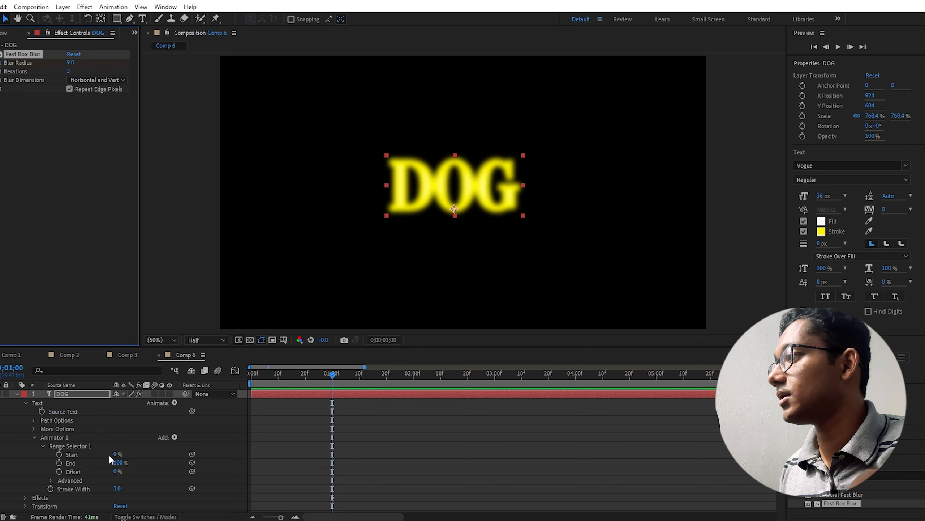
pyautogui.click(58, 453)
# At 0;02;00, keyframe Range Selector 1's Start at 100% and the Blur Radius at 0.0.
pyautogui.moveTo(330, 378); pyautogui.dragTo(412, 381)
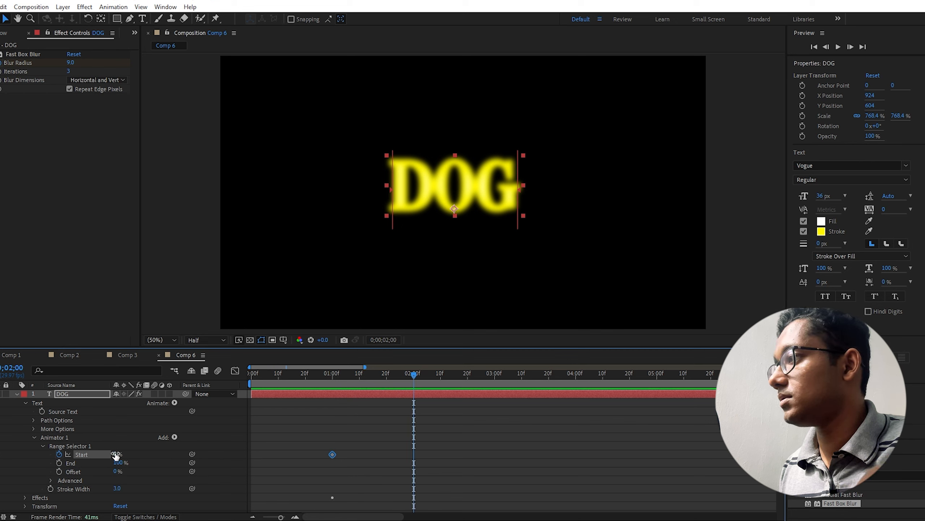
pyautogui.moveTo(116, 453); pyautogui.dragTo(207, 454)
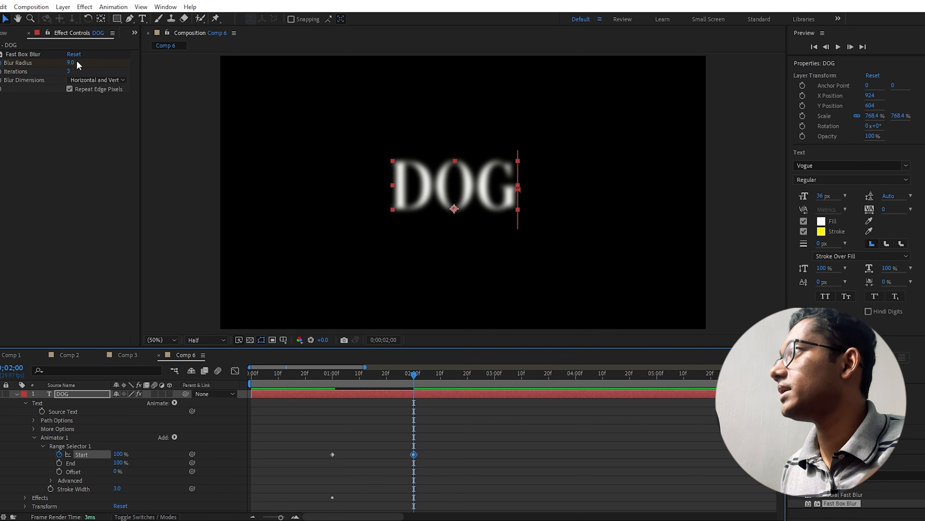
pyautogui.moveTo(66, 65); pyautogui.dragTo(61, 65)
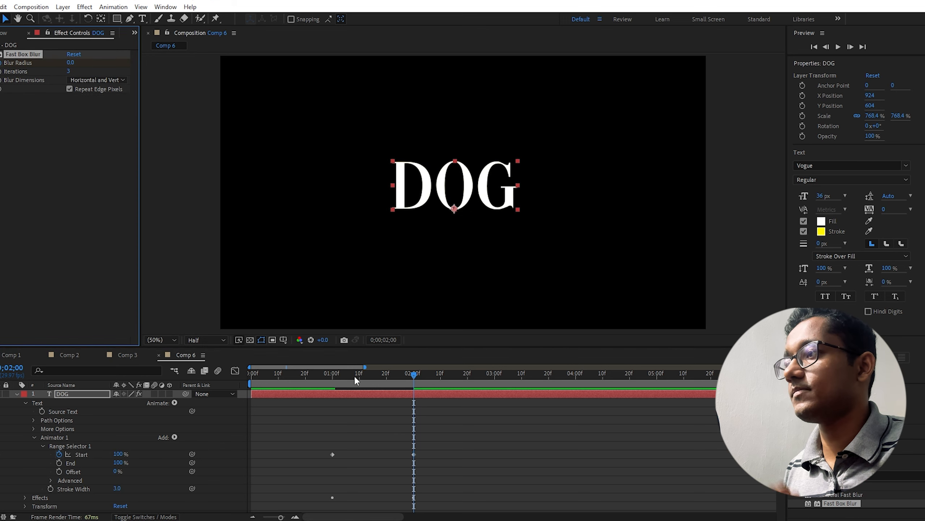
# Preview the DOG text's combined stroke width and blur animation from about 0;01;00.
pyautogui.click(336, 378)
pyautogui.press('space')
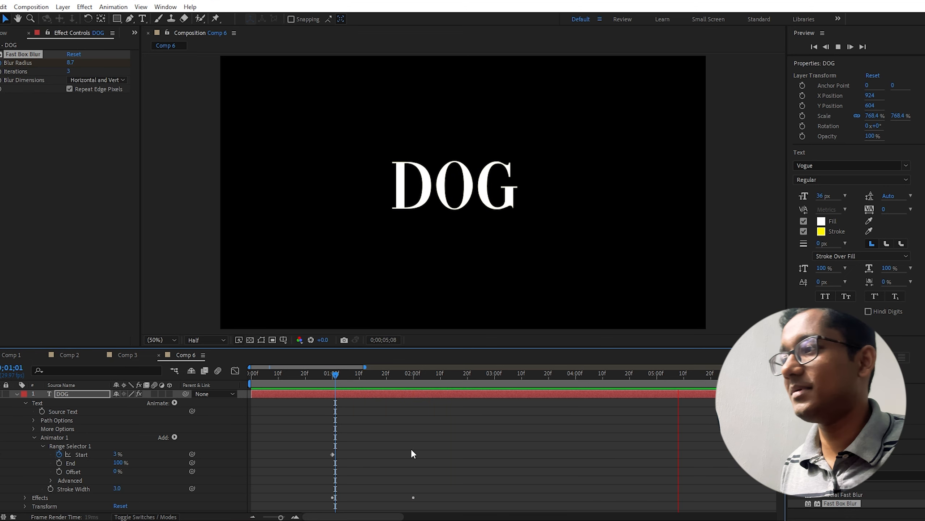
pyautogui.click(426, 424)
pyautogui.moveTo(348, 385); pyautogui.dragTo(329, 385)
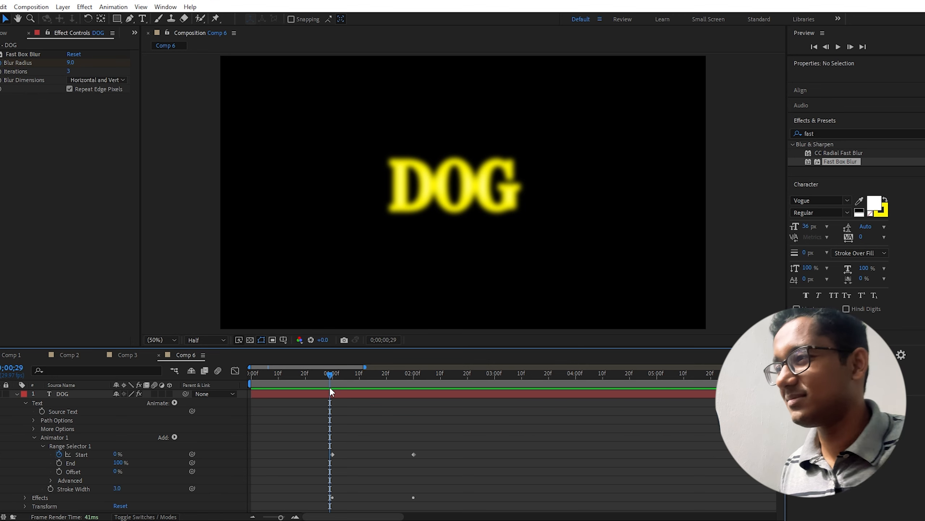
# Delete Animator 1, which holds the Stroke Width animation, from the DOG text layer.
pyautogui.click(329, 391)
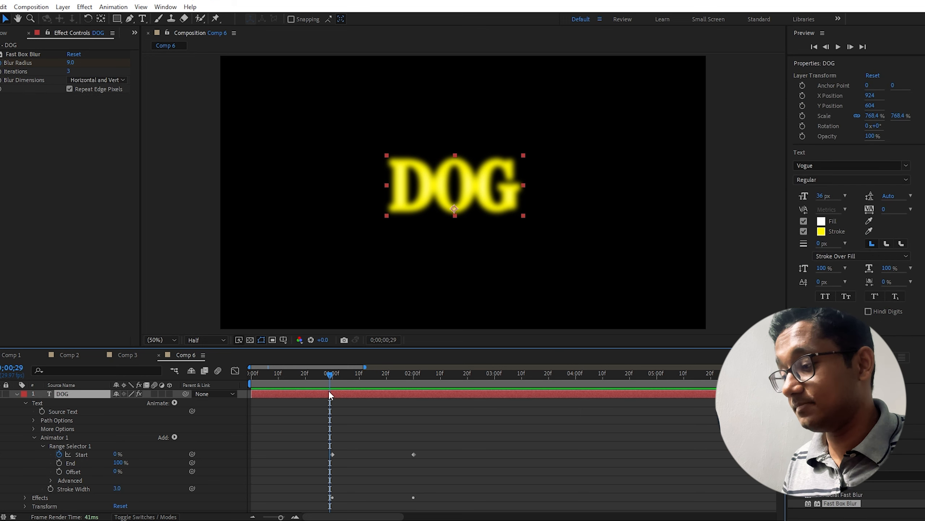
pyautogui.click(69, 438)
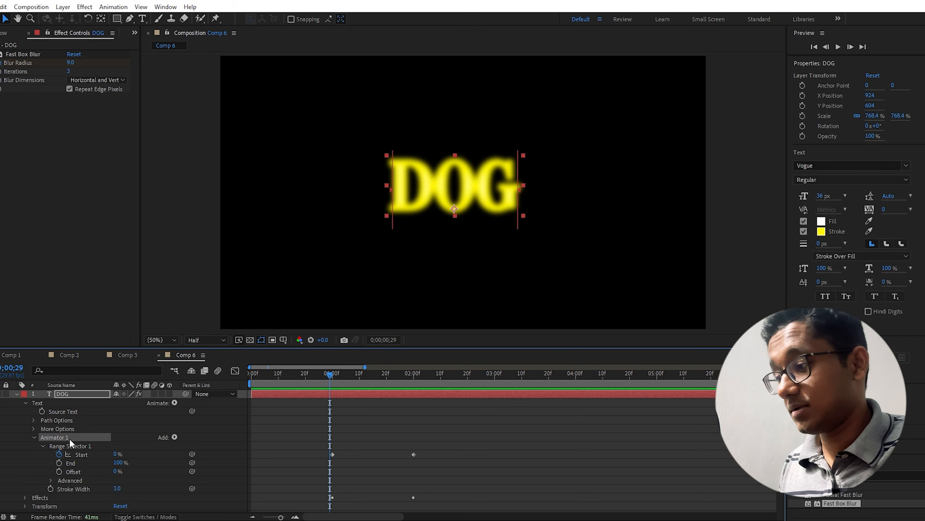
pyautogui.press('Delete')
# Add a Tracking animator to the DOG text and set its Tracking Amount to 18.
pyautogui.click(175, 403)
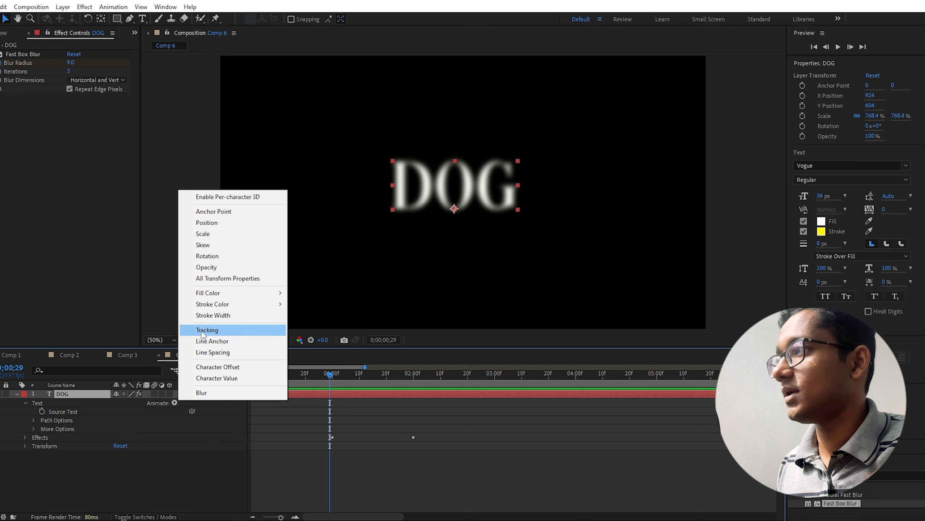
pyautogui.click(201, 330)
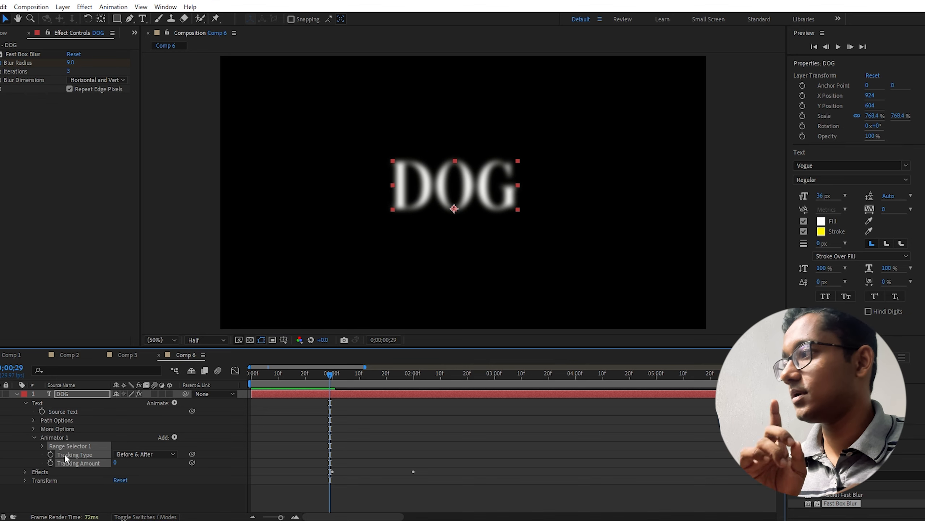
pyautogui.click(42, 444)
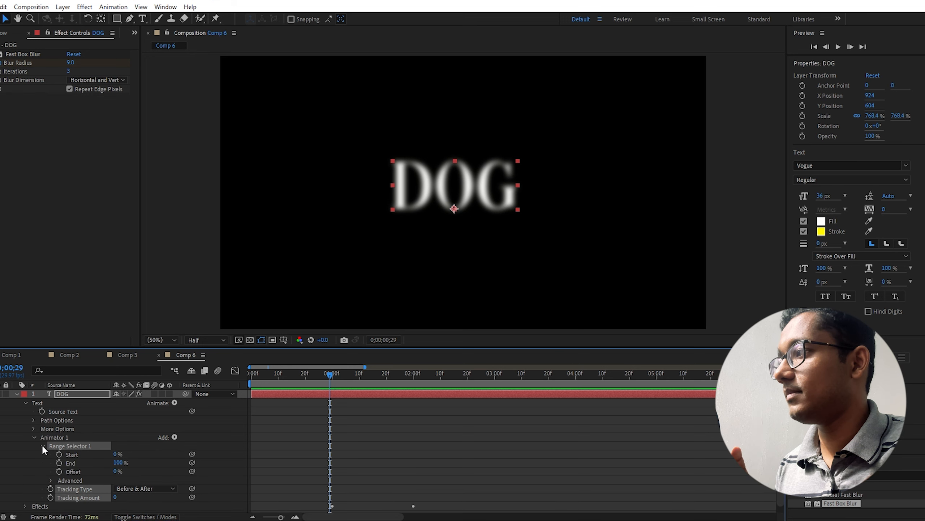
pyautogui.moveTo(116, 499); pyautogui.dragTo(124, 500)
# Remove the Fast Box Blur effect from the DOG layer.
pyautogui.click(41, 54)
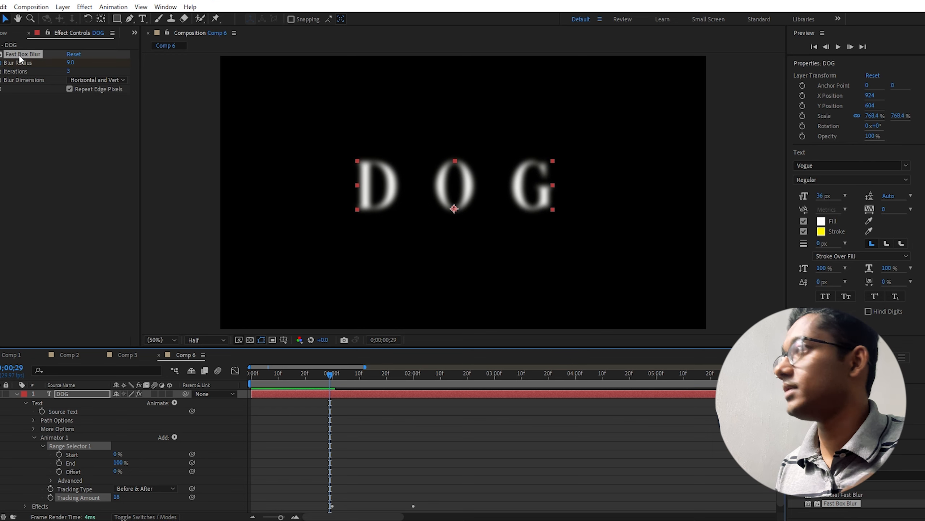
pyautogui.press('Delete')
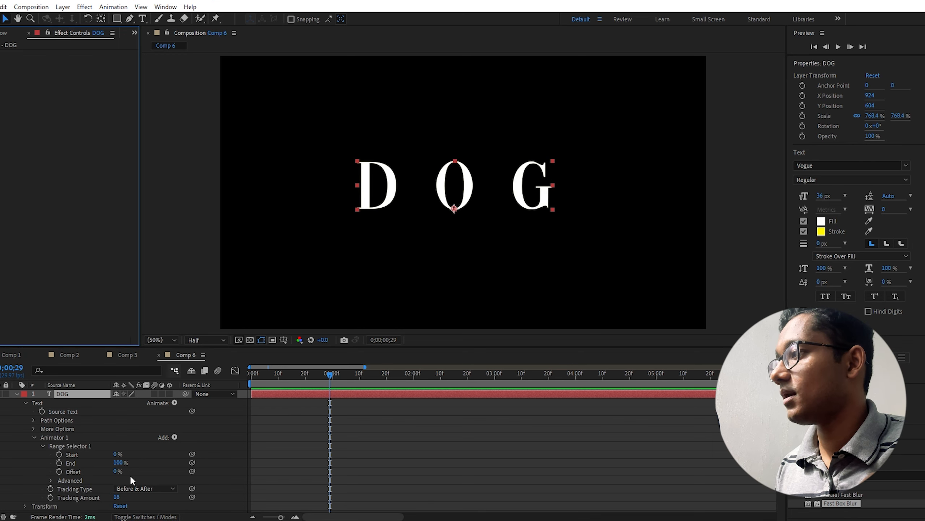
pyautogui.click(136, 467)
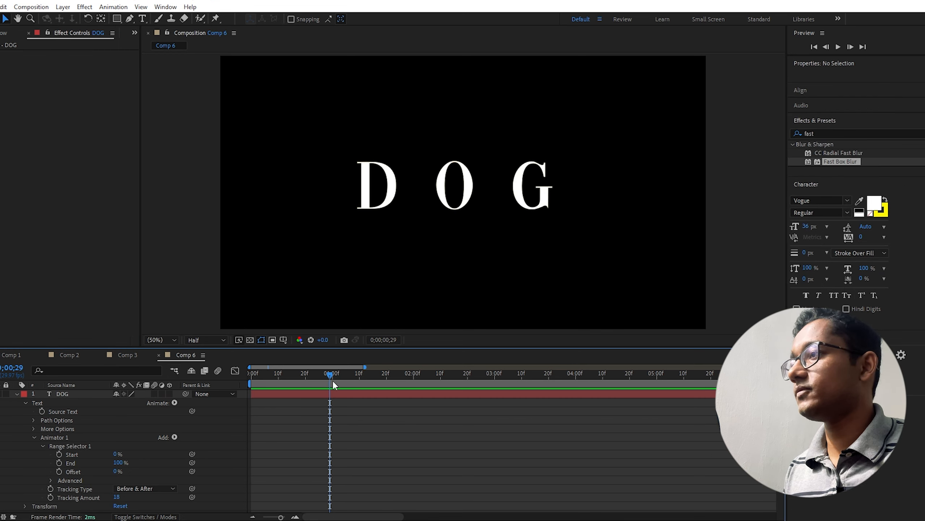
# At 0;00;01;00, set Range Selector 1's Start to 100% and add a Line Anchor property to Animator 1.
pyautogui.press('pagedown')
pyautogui.moveTo(118, 454); pyautogui.dragTo(202, 454)
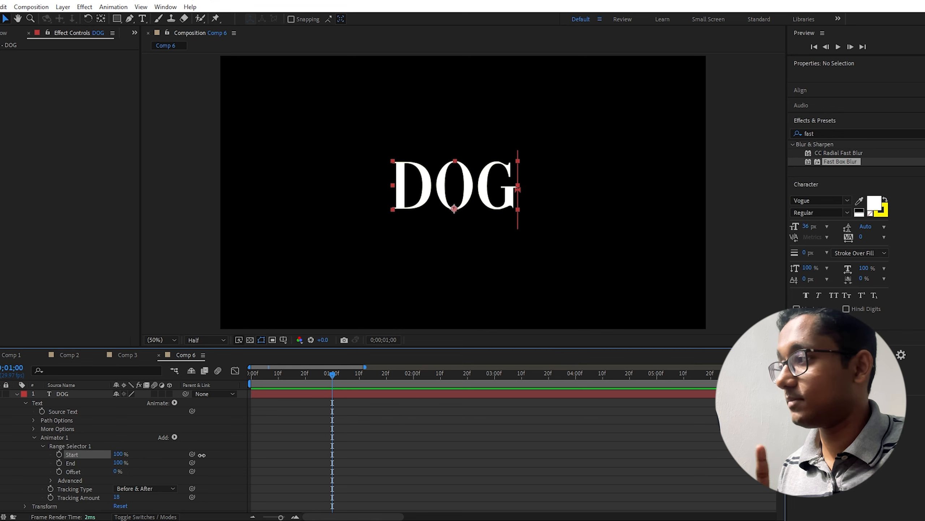
pyautogui.click(175, 437)
pyautogui.moveTo(192, 445)
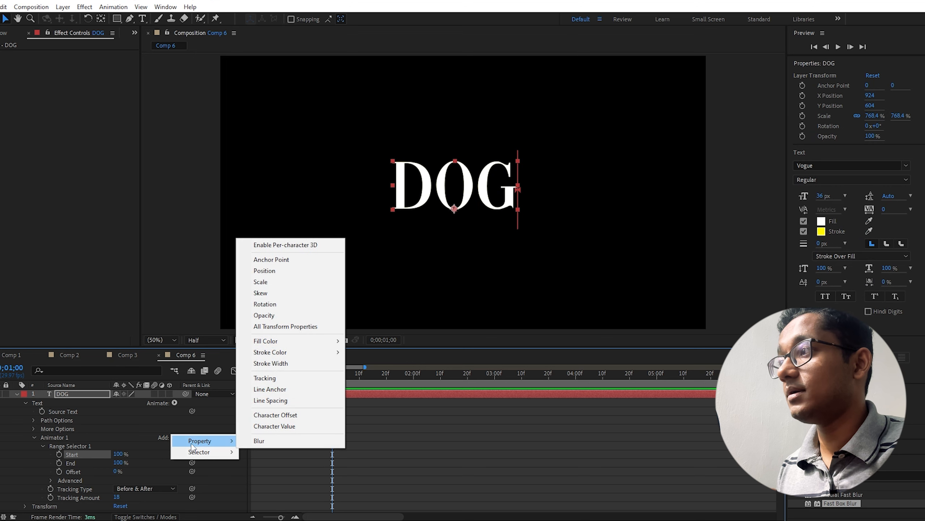
pyautogui.click(276, 389)
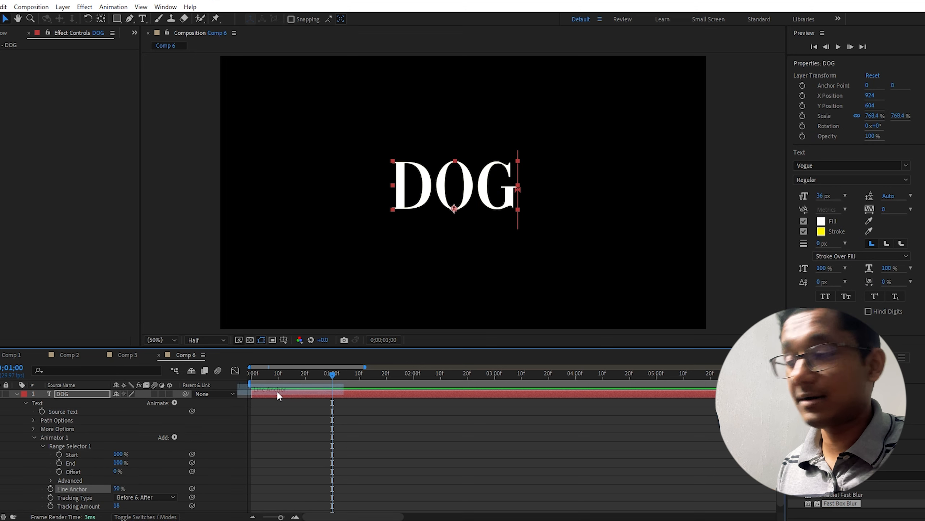
pyautogui.scroll(-1, 146, 447)
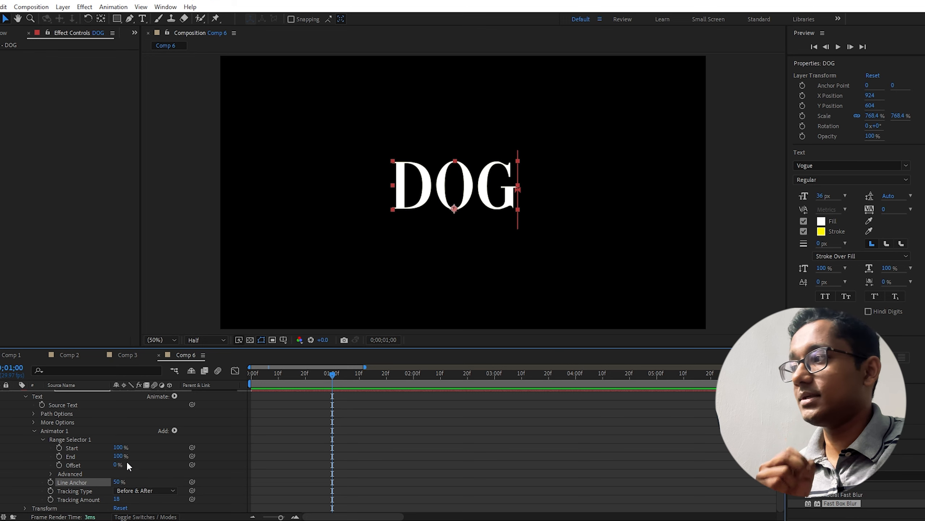
# Set Animator 1's Line Anchor to 80%.
pyautogui.moveTo(119, 448); pyautogui.dragTo(165, 450)
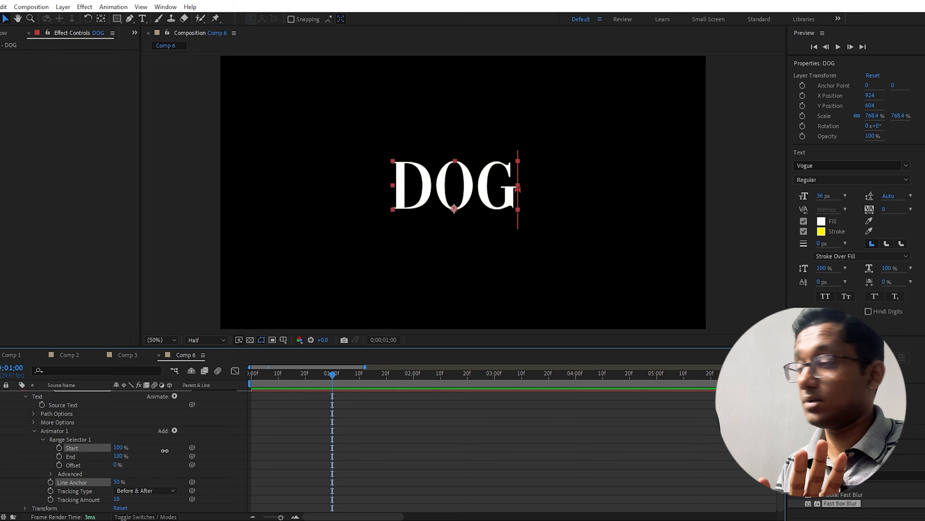
pyautogui.moveTo(116, 482); pyautogui.dragTo(137, 482)
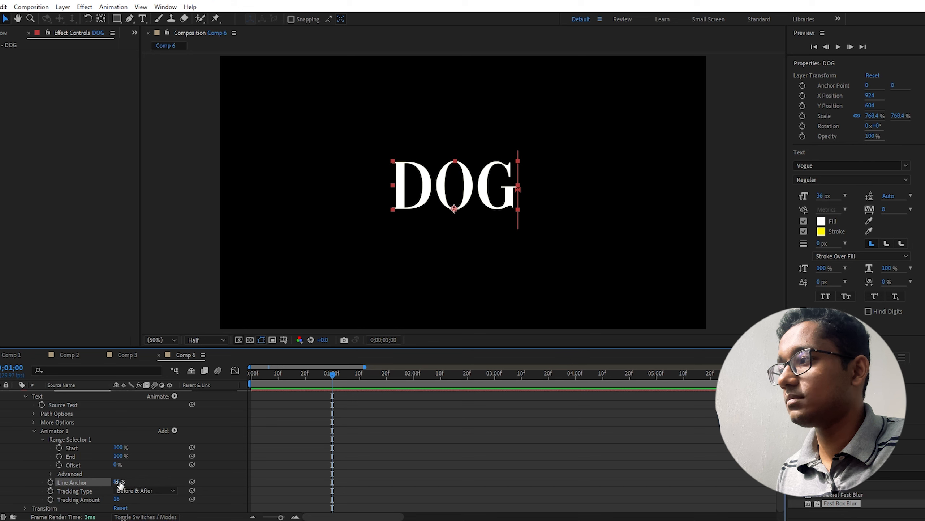
pyautogui.click(120, 481)
pyautogui.write('80')
pyautogui.click(146, 473)
# Set Range Selector 1's Start to 0% and Animator 1's Line Anchor to 10%.
pyautogui.moveTo(118, 447); pyautogui.dragTo(51, 449)
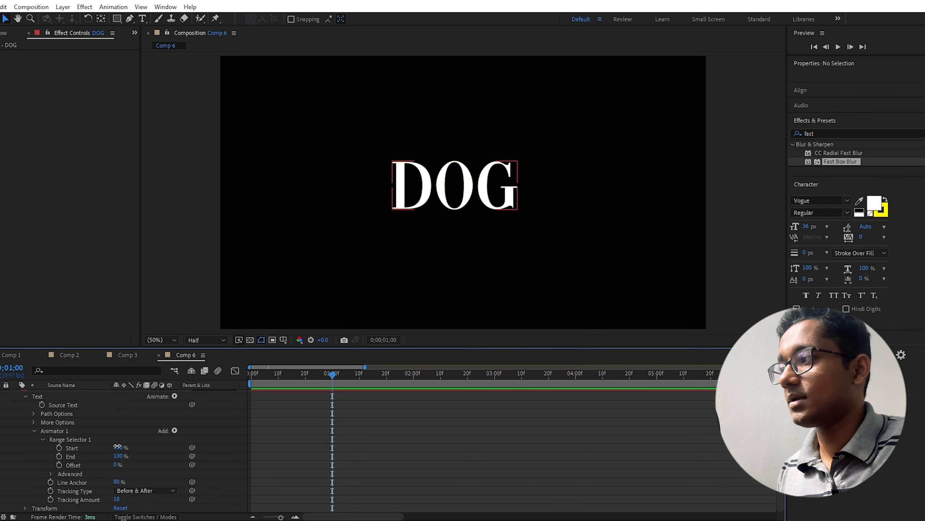
pyautogui.moveTo(51, 450)
pyautogui.mouseDown()
pyautogui.moveTo(124, 456)
pyautogui.moveTo(54, 464)
pyautogui.mouseUp()
pyautogui.click(122, 480)
pyautogui.write('10')
pyautogui.press('Return')
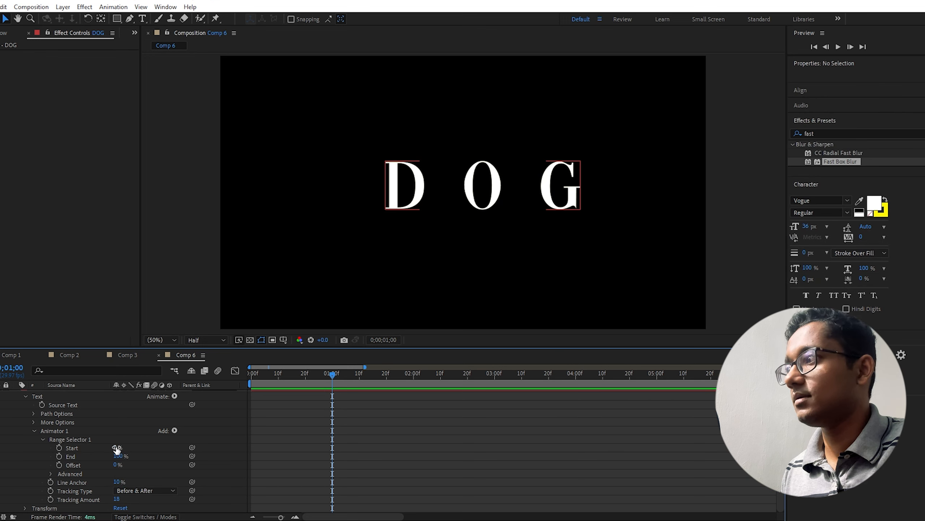
pyautogui.moveTo(117, 449)
pyautogui.mouseDown()
pyautogui.moveTo(167, 447)
pyautogui.moveTo(117, 448)
pyautogui.mouseUp()
# Try a Line Spacing property of 10.0, 36.0 on Animator 1 and delete it again.
pyautogui.click(174, 431)
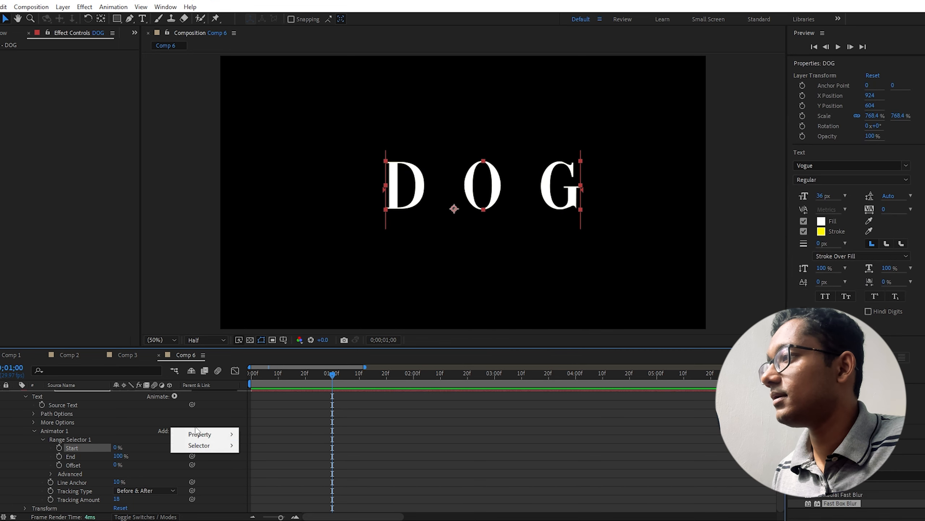
pyautogui.moveTo(202, 434)
pyautogui.click(269, 396)
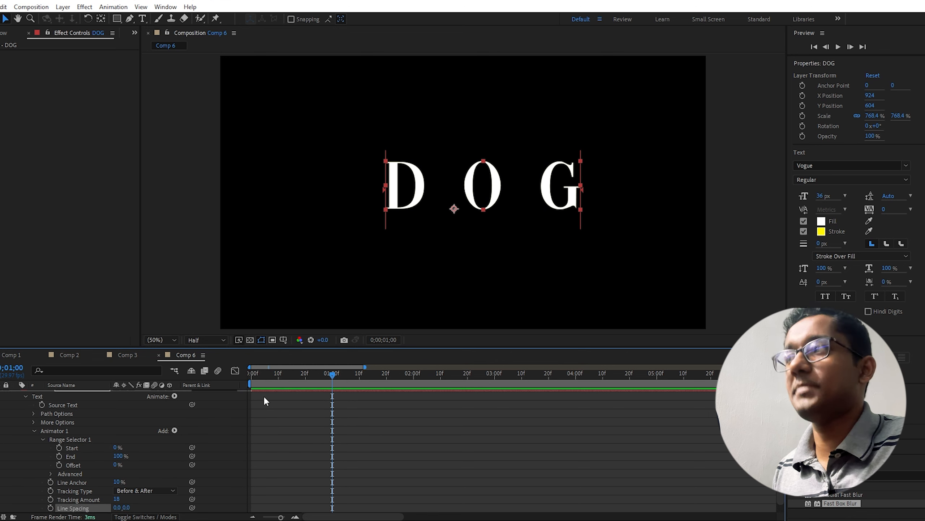
pyautogui.scroll(-1, 206, 471)
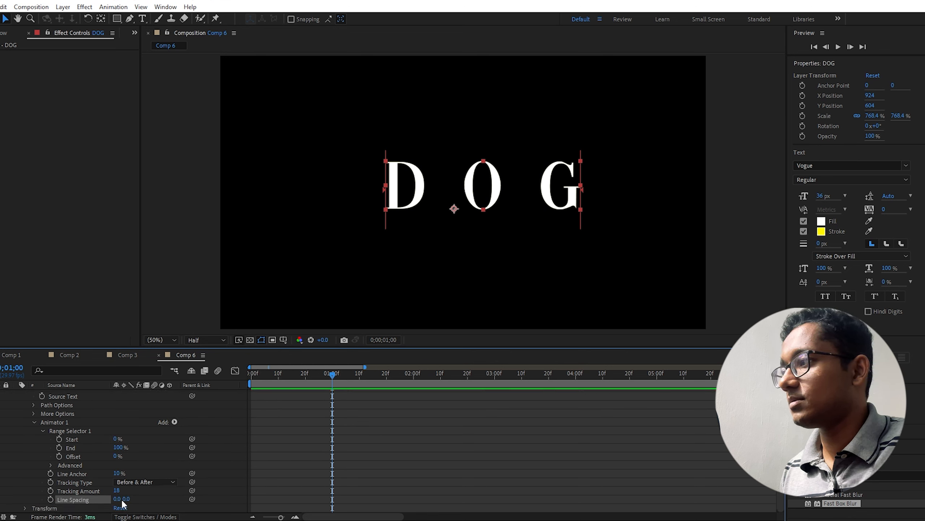
pyautogui.moveTo(127, 501)
pyautogui.mouseDown()
pyautogui.moveTo(149, 500)
pyautogui.moveTo(123, 500)
pyautogui.mouseUp()
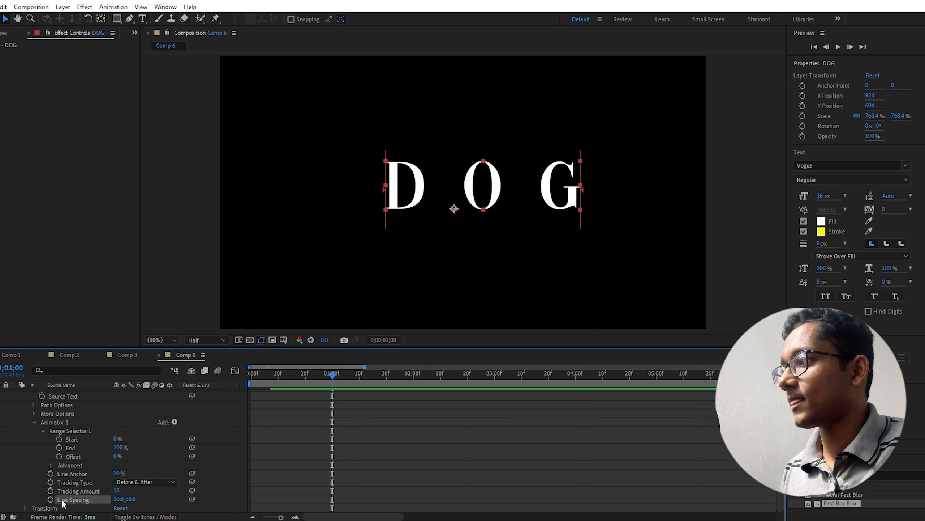
pyautogui.press('Delete')
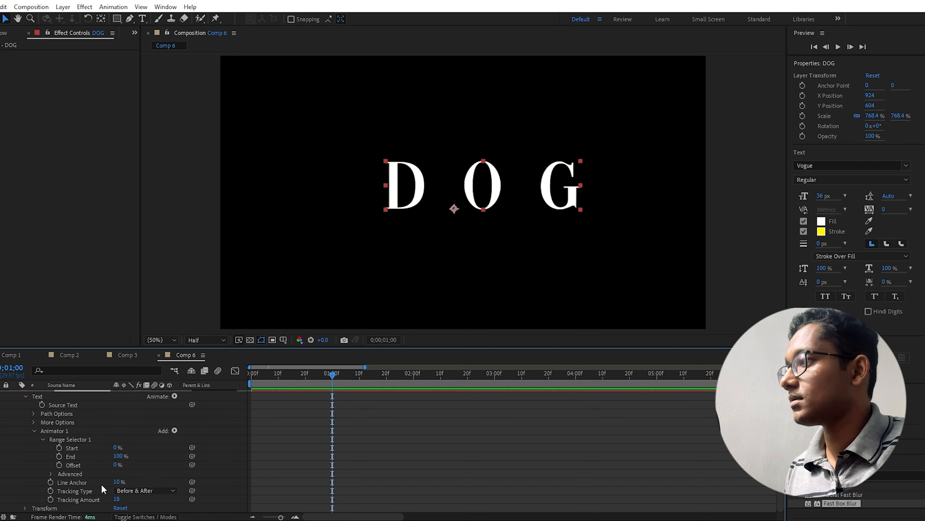
# Delete the Line Anchor property from Animator 1 and undo that deletion.
pyautogui.click(84, 482)
pyautogui.press('Delete')
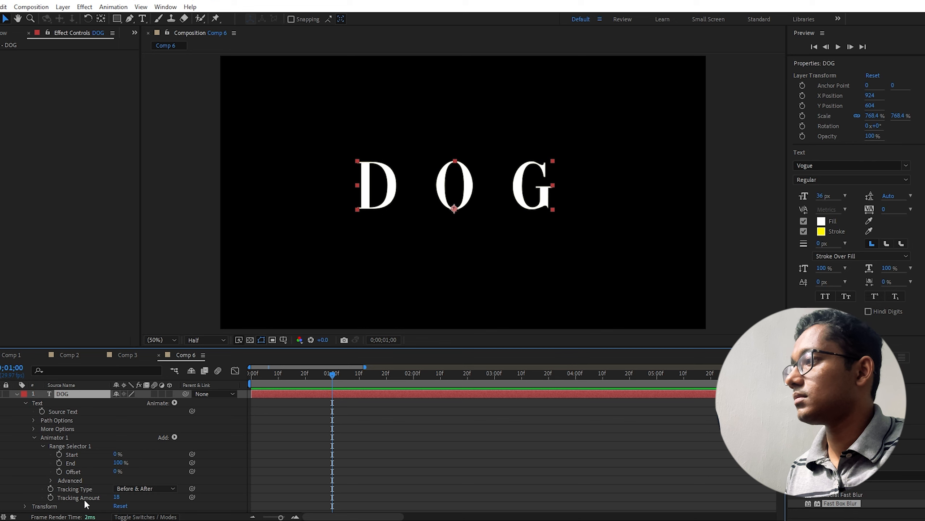
pyautogui.hotkey('ctrl', 'z')
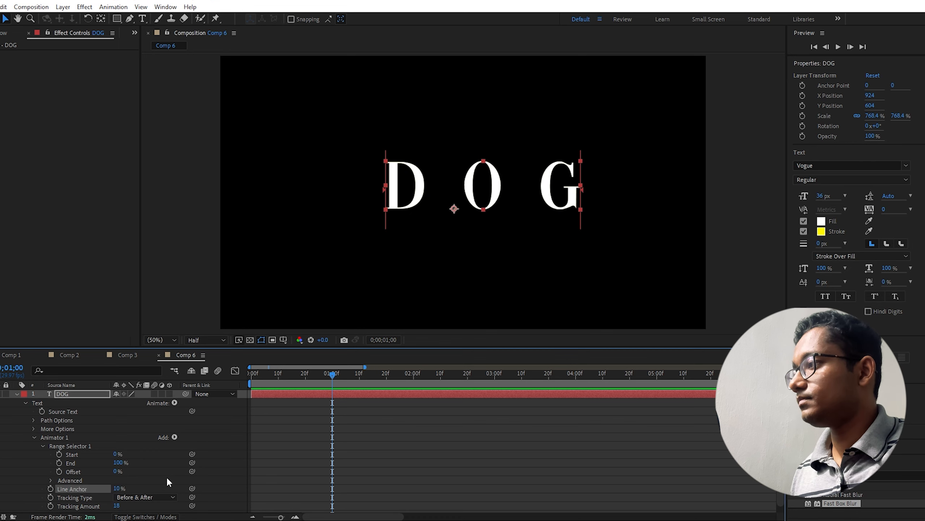
pyautogui.click(166, 470)
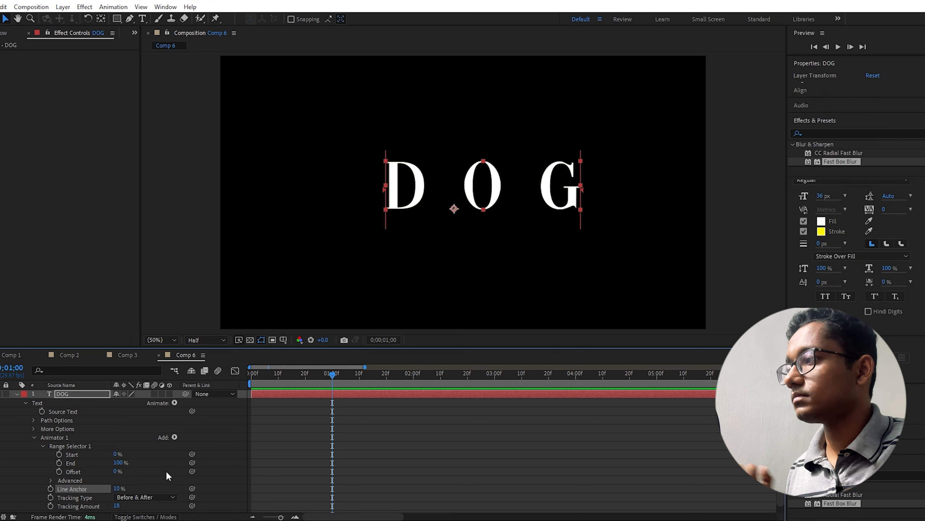
pyautogui.click(119, 488)
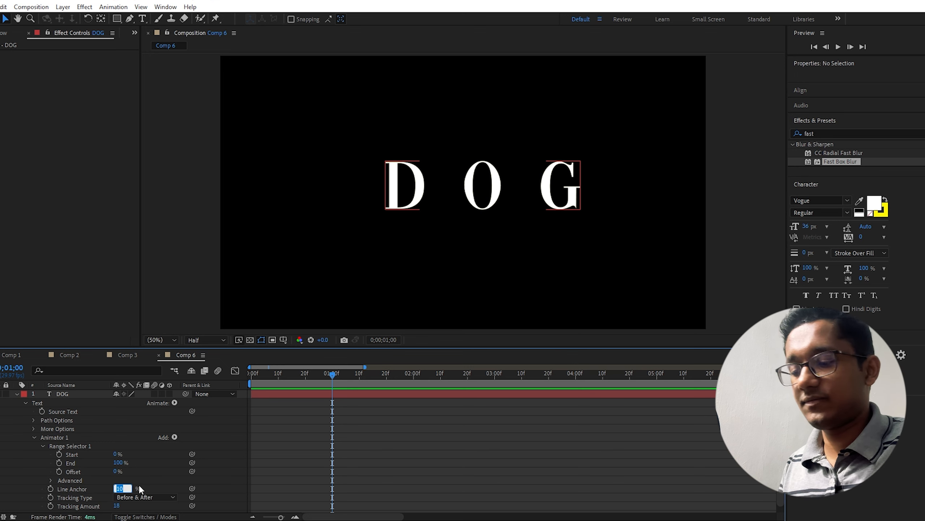
pyautogui.press('Return')
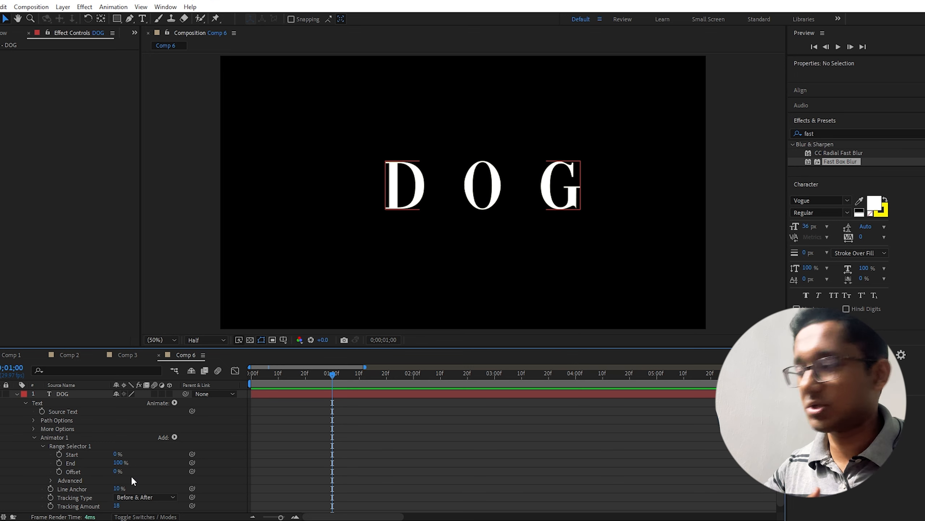
# Vary Animator 1's Line Anchor from 0% to 100% to shift the spaced DOG letters, leaving it at 100%.
pyautogui.moveTo(122, 491); pyautogui.dragTo(98, 493)
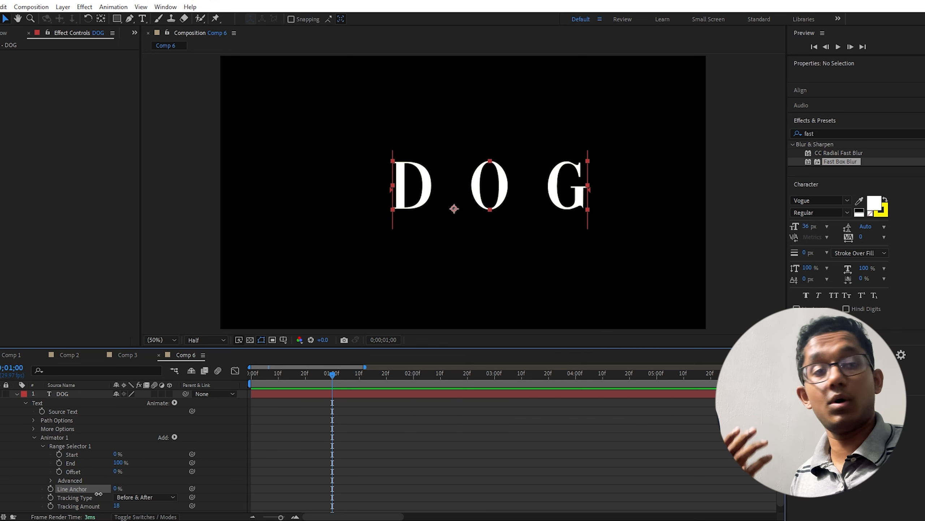
pyautogui.moveTo(99, 493); pyautogui.dragTo(175, 494)
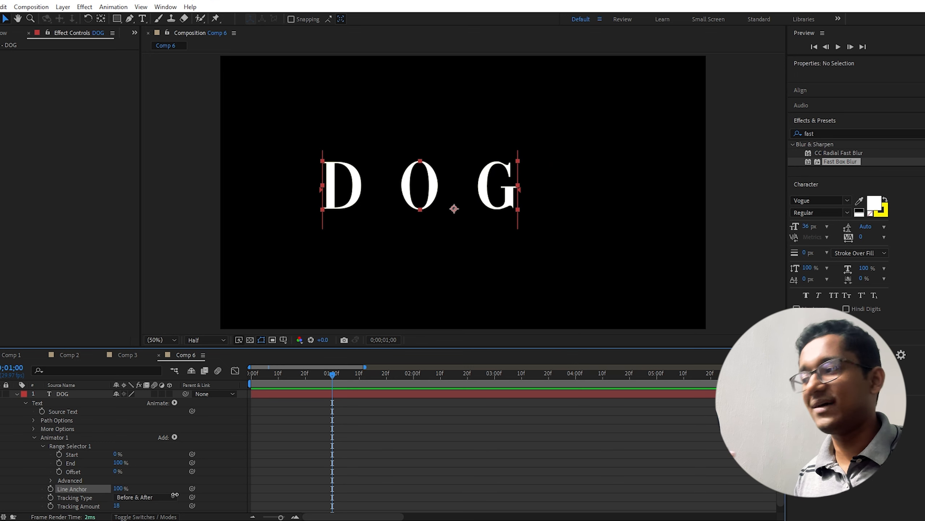
pyautogui.click(172, 486)
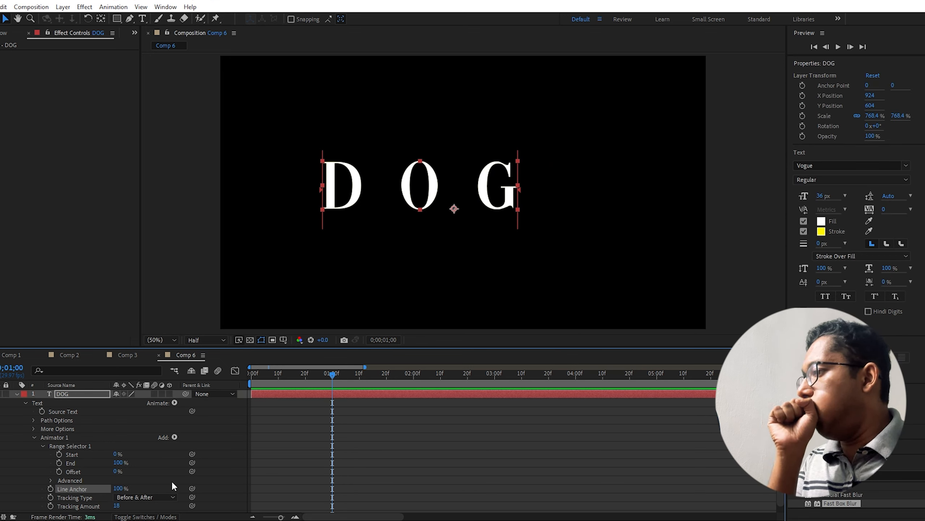
pyautogui.press('F2')
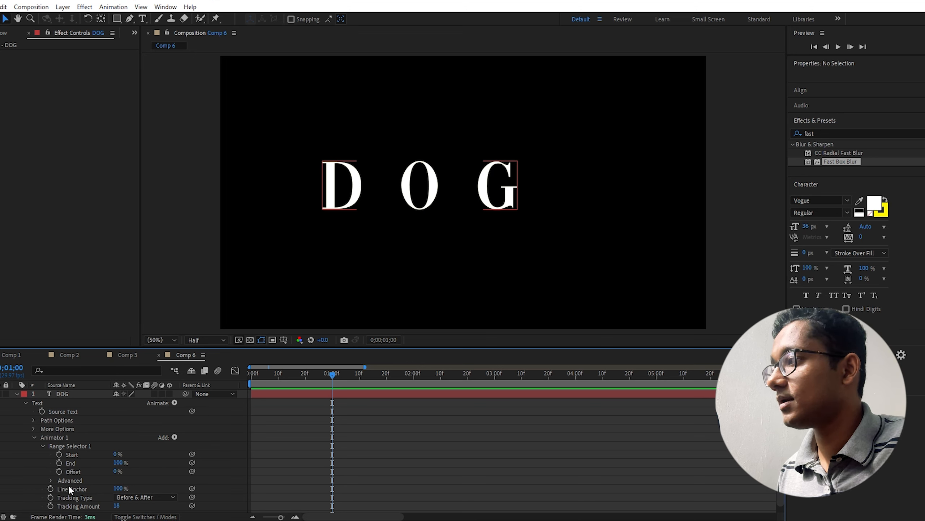
# Add a Line Spacing property to Animator 1 of the DOG text.
pyautogui.click(175, 437)
pyautogui.moveTo(204, 441)
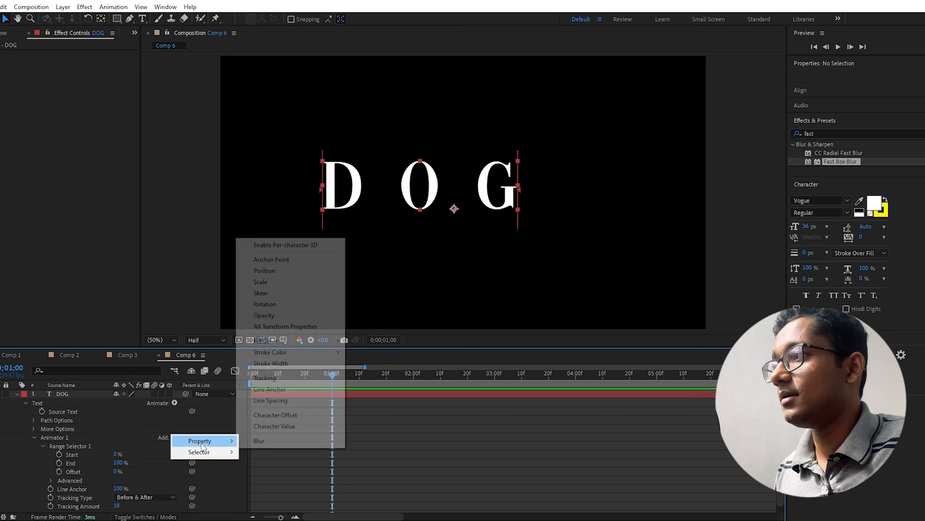
pyautogui.click(266, 400)
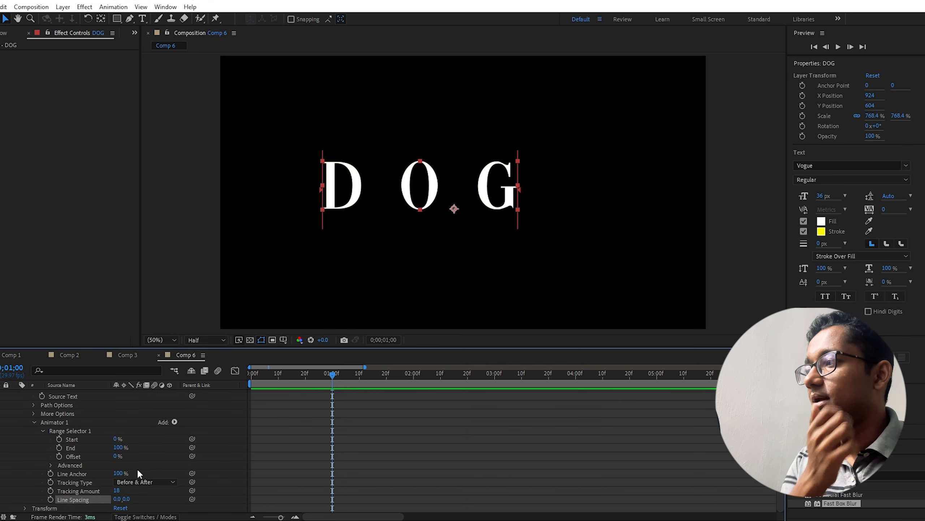
# Delete the Line Anchor property from Animator 1 and set the Tracking Amount to 0.
pyautogui.click(85, 472)
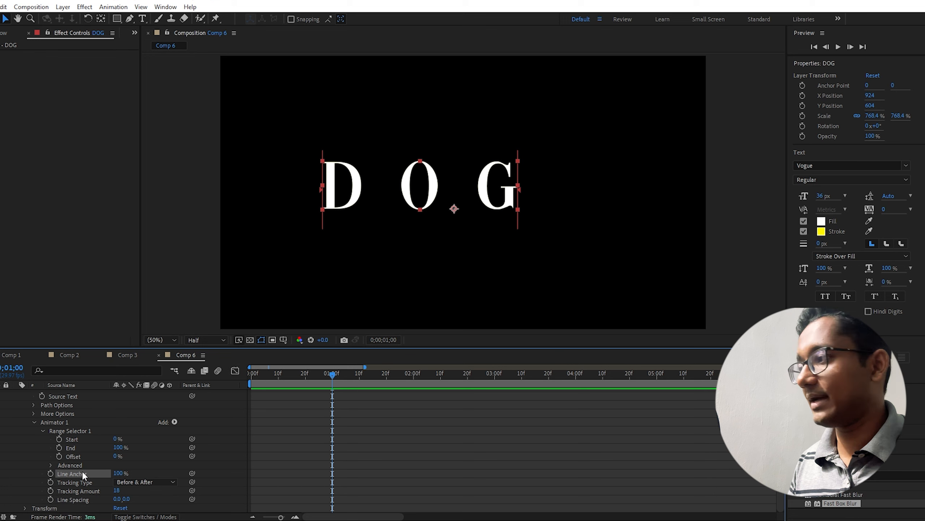
pyautogui.press('Delete')
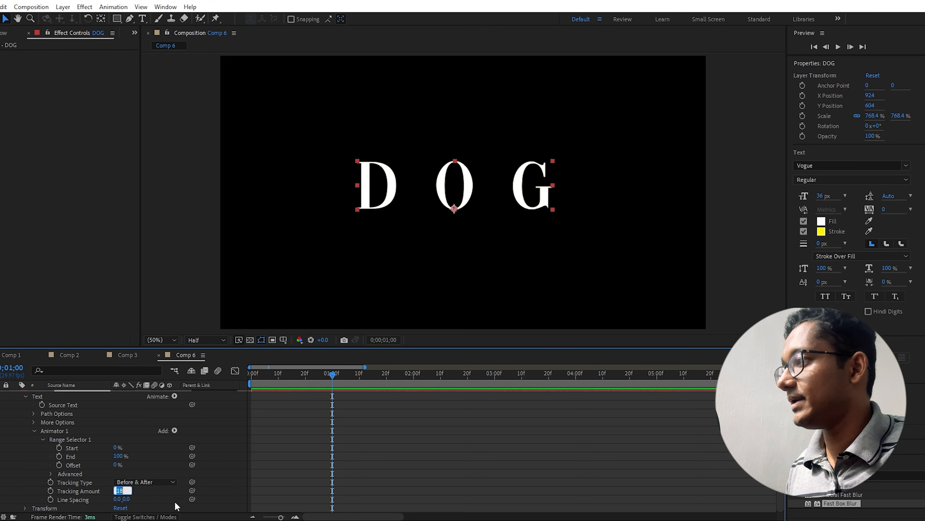
pyautogui.write('0')
pyautogui.click(169, 457)
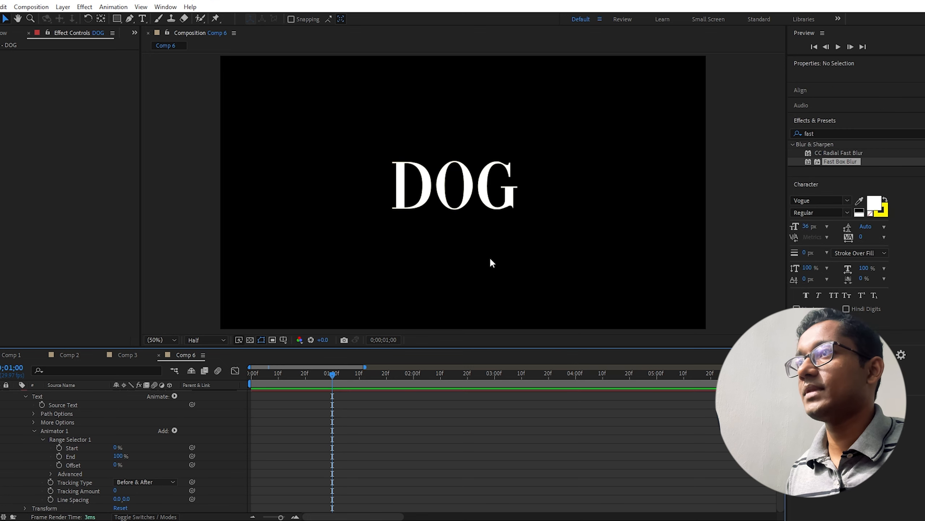
# Extend the DOG text to read DOG DOG DOG on a single line.
pyautogui.doubleClick(489, 185)
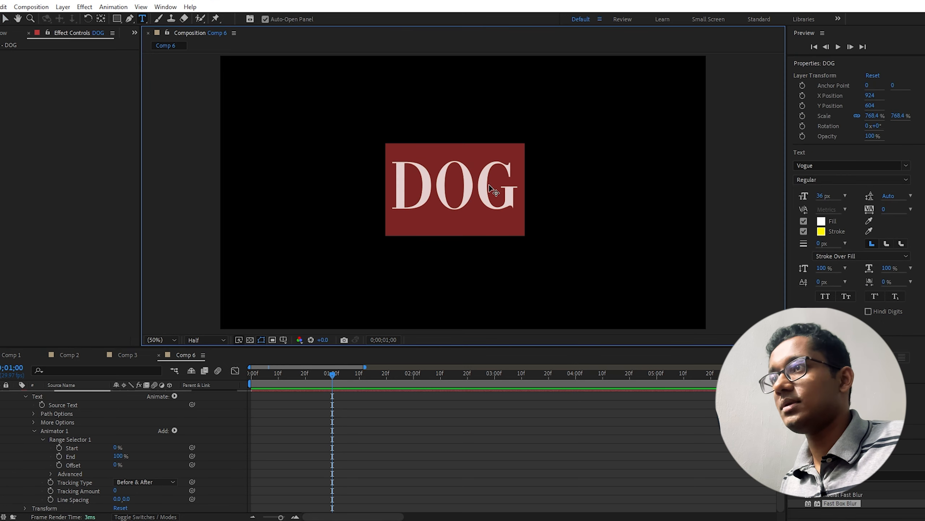
pyautogui.press('BackSpace')
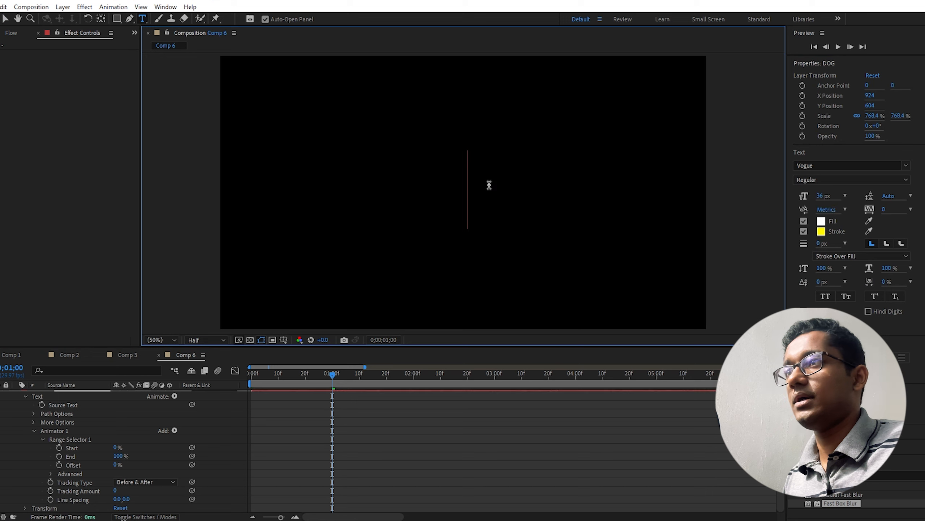
pyautogui.hotkey('ctrl', 'z')
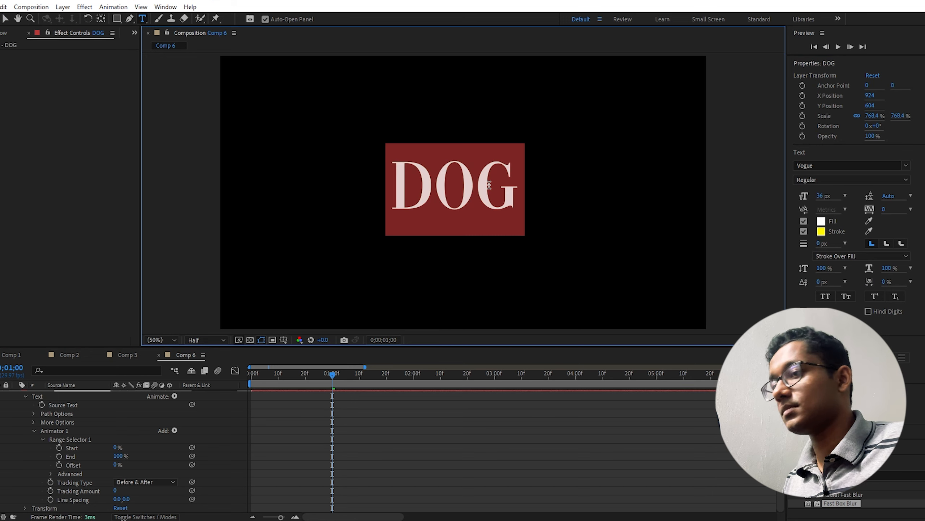
pyautogui.press('Right')
pyautogui.write('DOG')
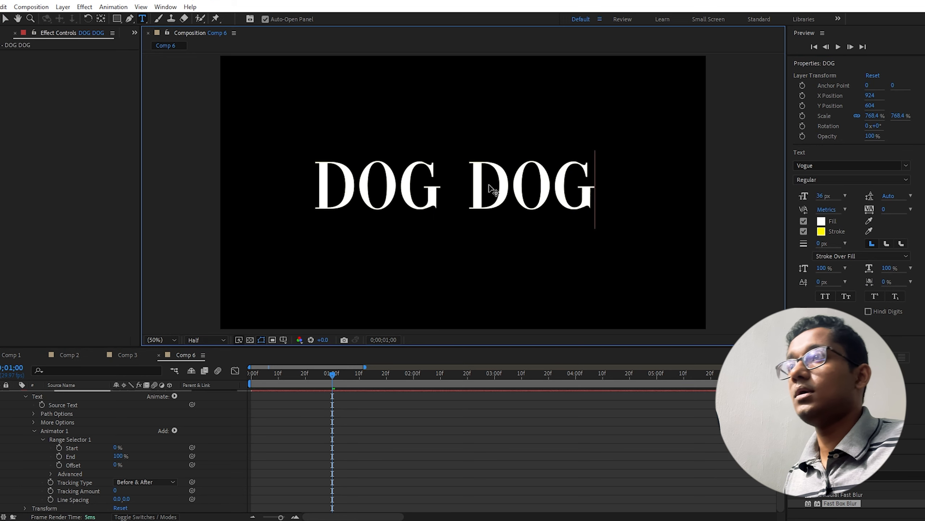
pyautogui.write('DOG')
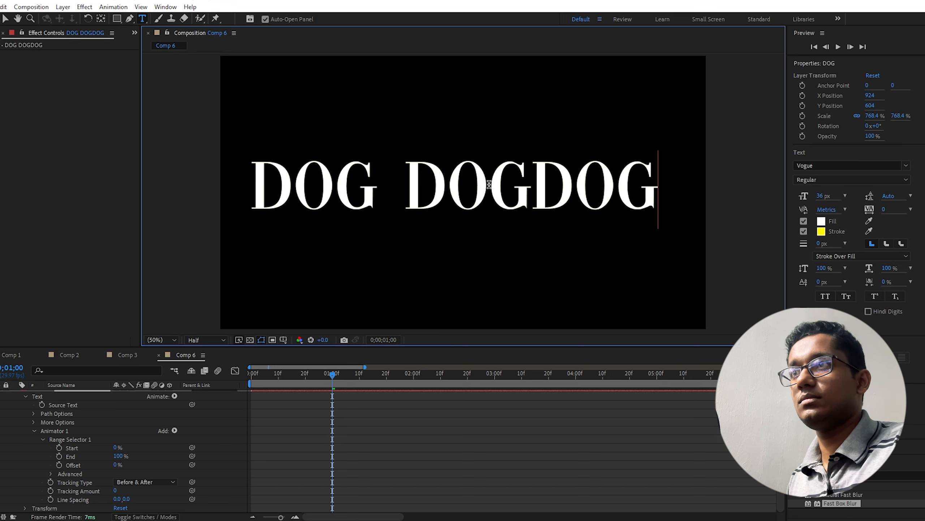
pyautogui.press('Left')
pyautogui.press('Left')
pyautogui.press('Left')
pyautogui.press('Right')
pyautogui.press('Right')
pyautogui.press('Right')
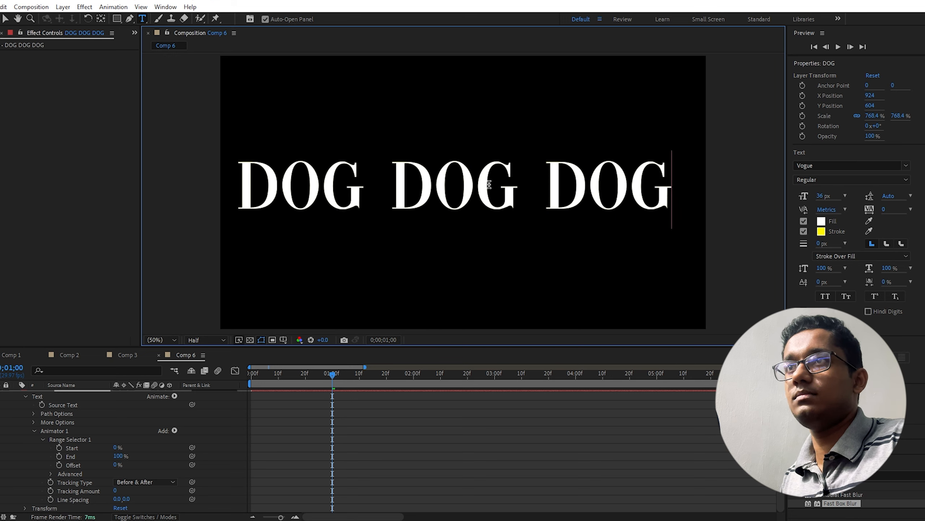
pyautogui.press('Escape')
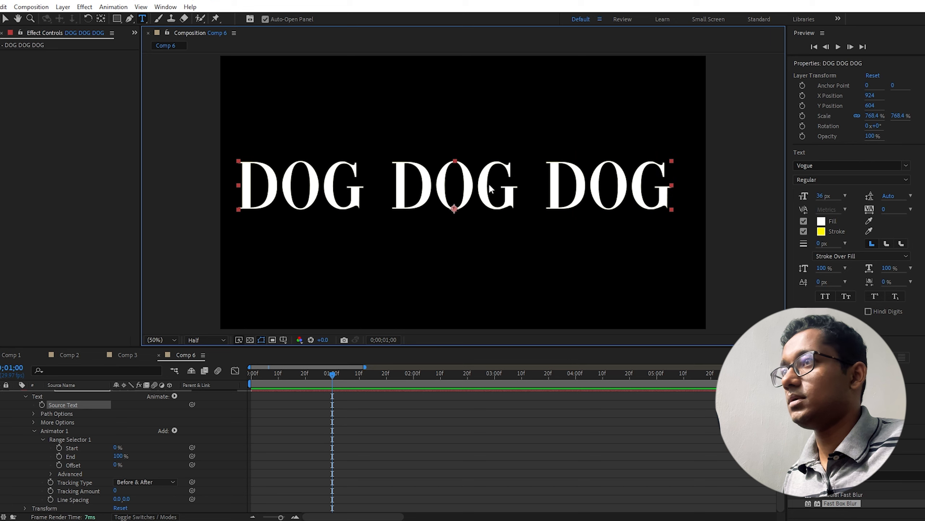
# Add a second line reading DOG DOG DOG and move the text block up to a Y position of about 454.
pyautogui.doubleClick(616, 180)
pyautogui.click(652, 182)
pyautogui.press('Right')
pyautogui.press('Return')
pyautogui.hotkey('ctrl', 'v')
pyautogui.hotkey('ctrl', 'v')
pyautogui.hotkey('ctrl', 'v')
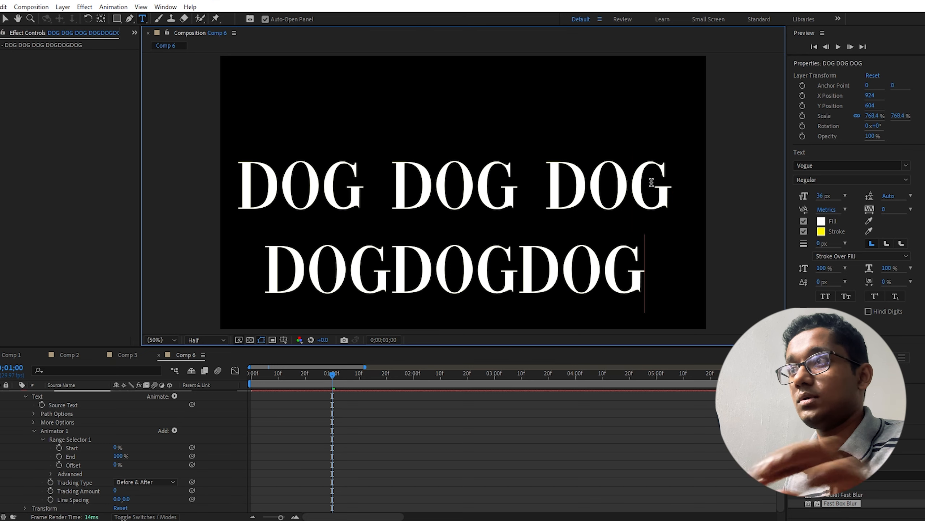
pyautogui.press('Left')
pyautogui.press('Left')
pyautogui.press('Left')
pyautogui.press('Left')
pyautogui.press('Left')
pyautogui.press('Left')
pyautogui.press('Left')
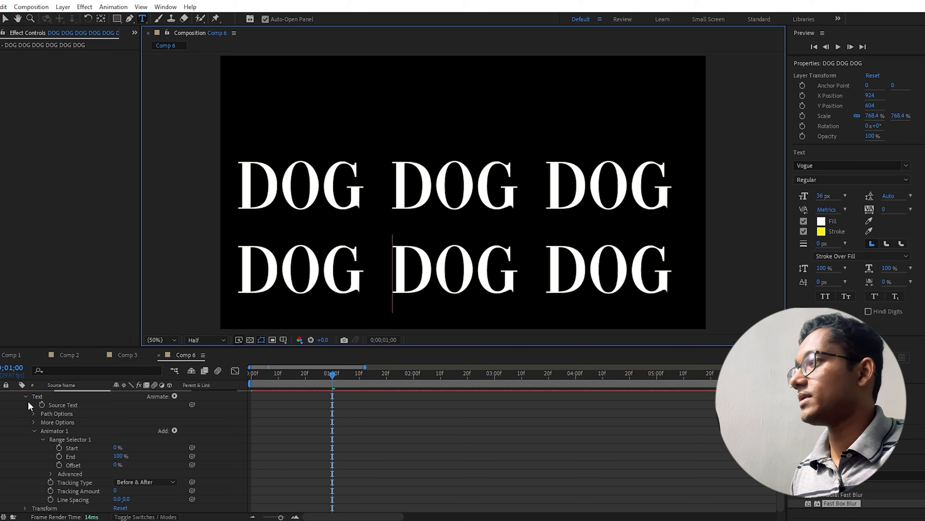
pyautogui.click(5, 18)
pyautogui.moveTo(465, 199); pyautogui.dragTo(466, 161)
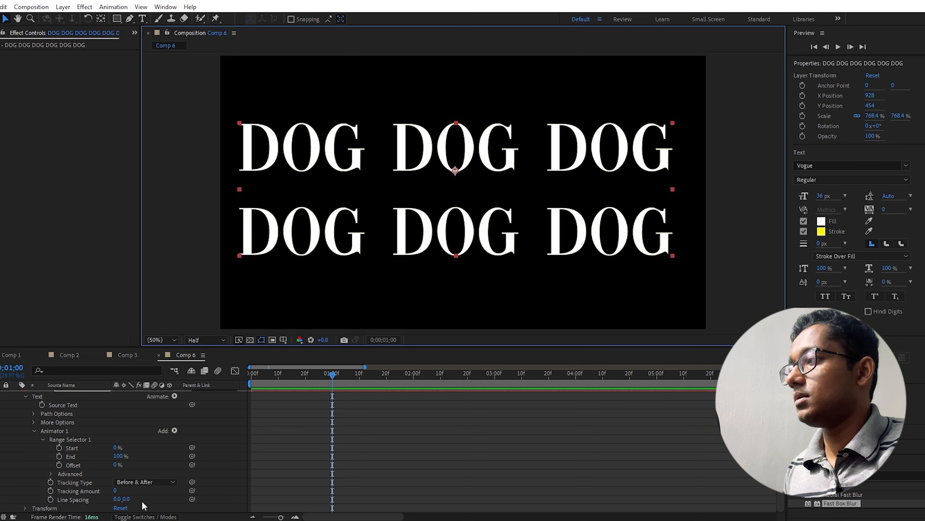
# Vary Animator 1's Line Spacing to 32, 38 and then to 32, -9 on the two-line text.
pyautogui.moveTo(115, 501); pyautogui.dragTo(134, 501)
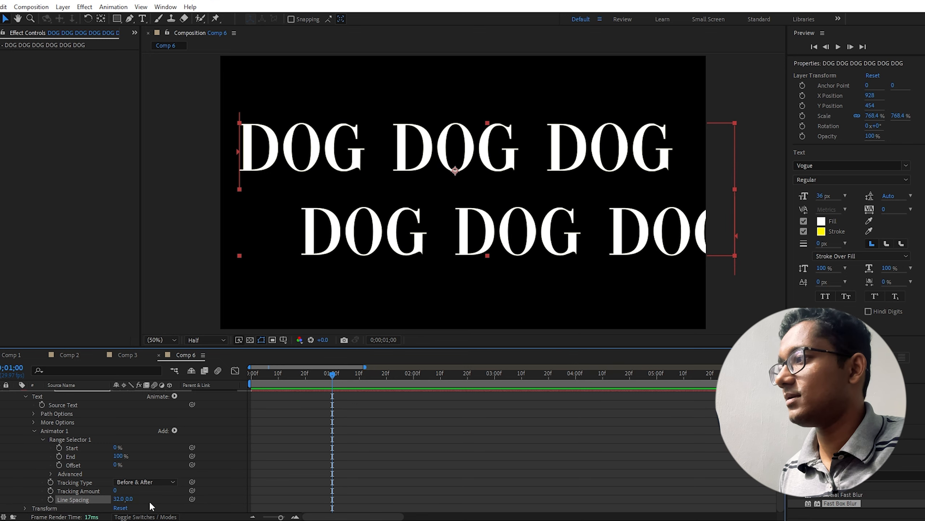
pyautogui.moveTo(128, 499); pyautogui.dragTo(150, 500)
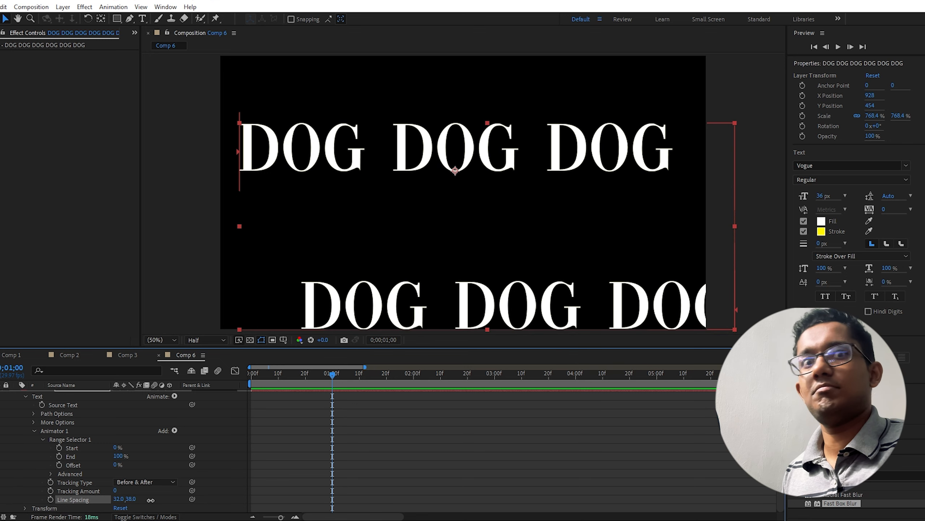
pyautogui.moveTo(151, 500); pyautogui.dragTo(120, 503)
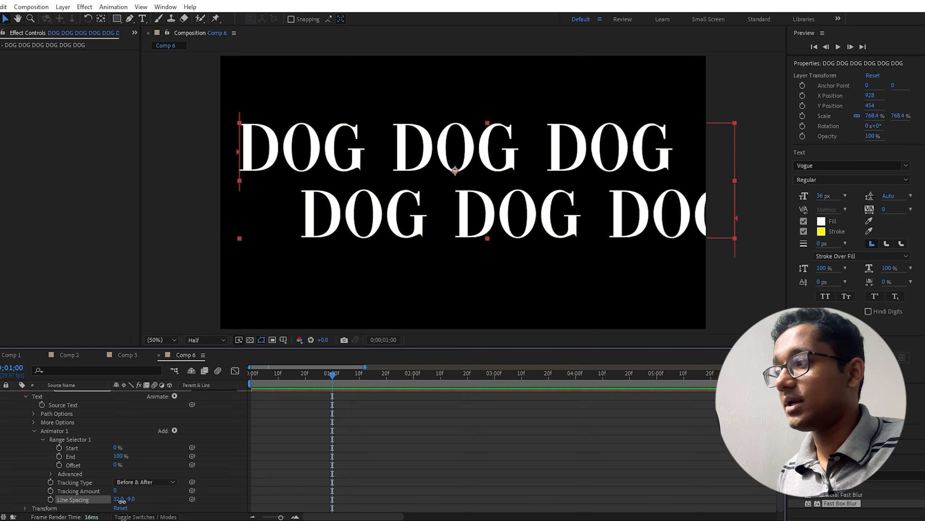
# Reset Line Spacing's horizontal value to 0, preview the text, and change Line Spacing to 12, -20.
pyautogui.click(121, 499)
pyautogui.write('0')
pyautogui.click(149, 497)
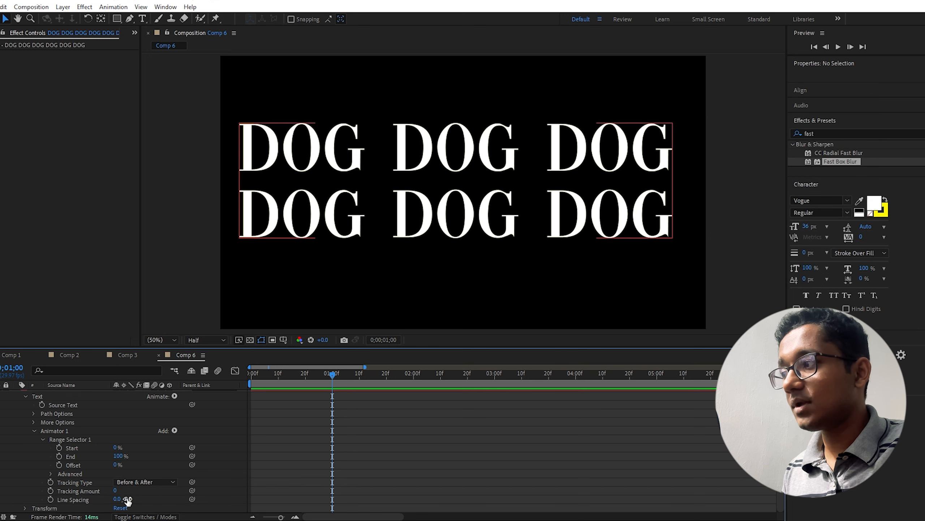
pyautogui.click(147, 497)
pyautogui.press('space')
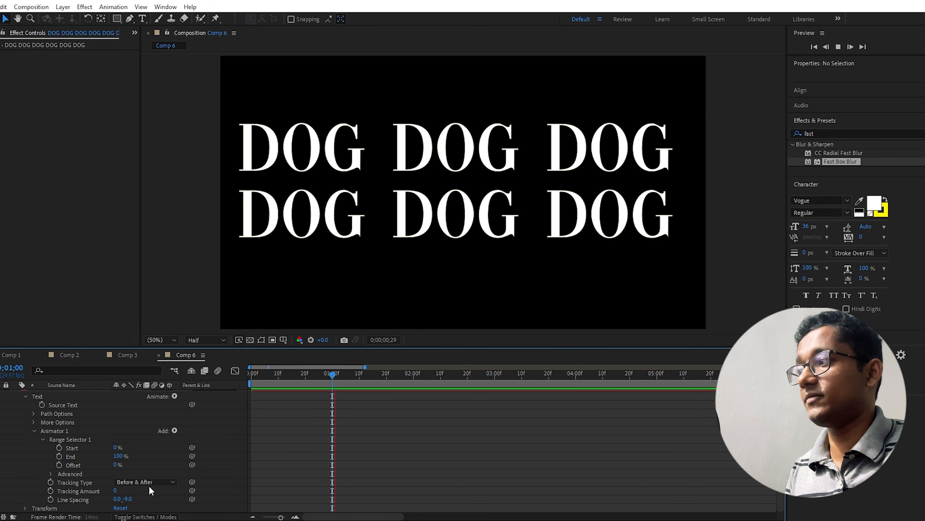
pyautogui.moveTo(117, 499); pyautogui.dragTo(123, 500)
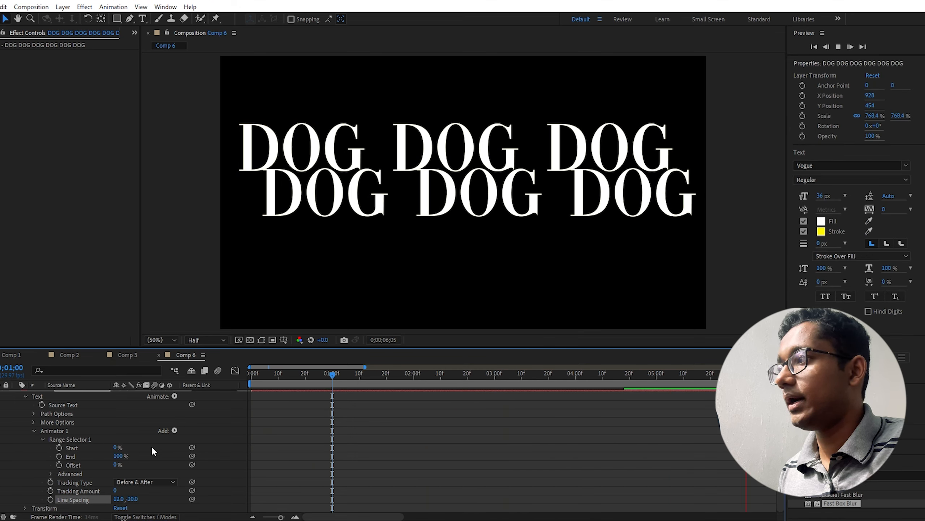
# Keyframe Range Selector 1's Start at 0% on 0;00;00;20 and 100% on 0;00;01;10.
pyautogui.moveTo(331, 379); pyautogui.dragTo(307, 380)
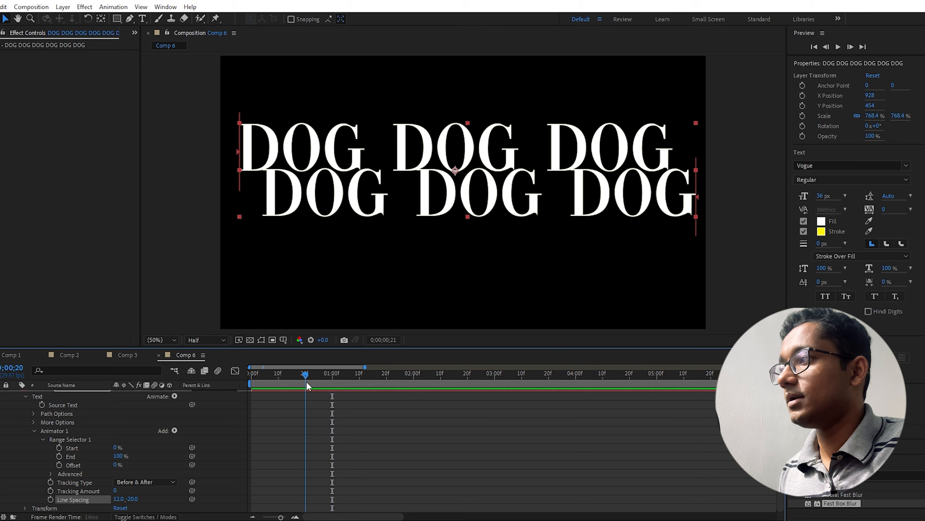
pyautogui.click(59, 448)
pyautogui.moveTo(303, 376); pyautogui.dragTo(359, 378)
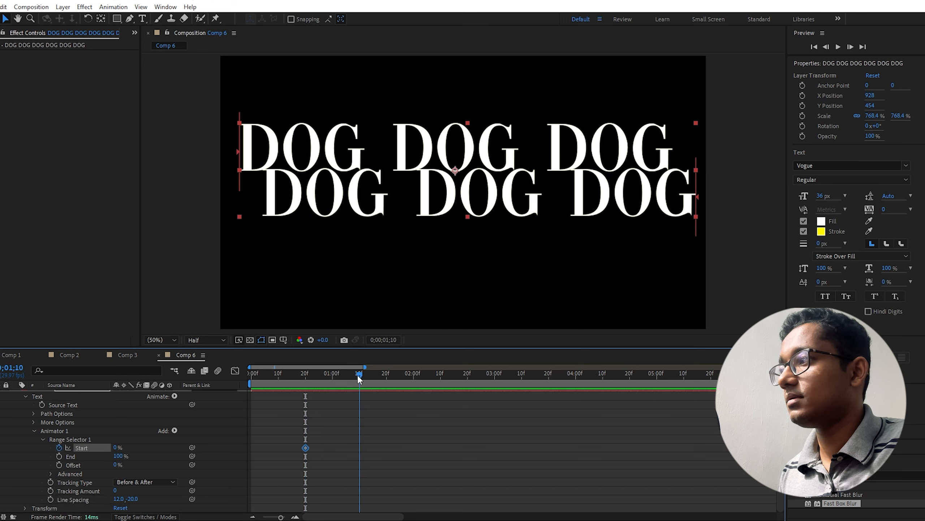
pyautogui.moveTo(115, 450); pyautogui.dragTo(195, 447)
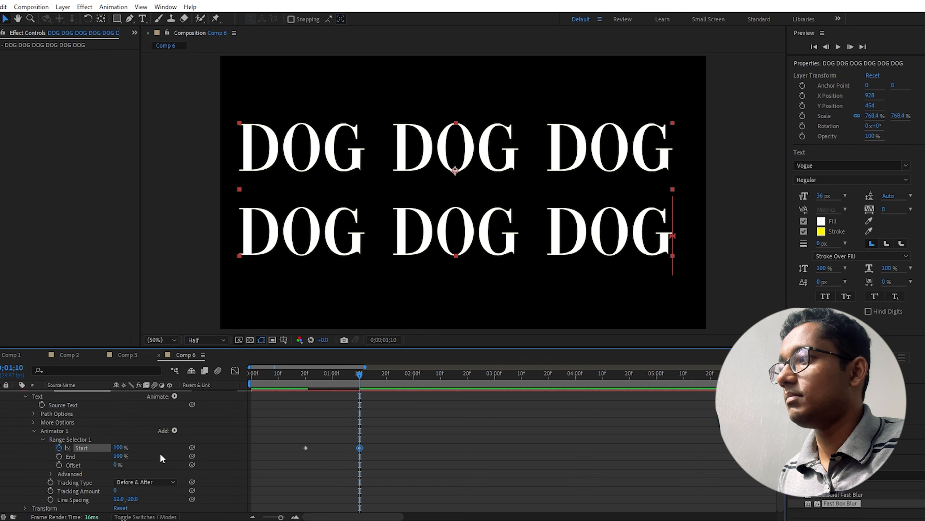
# Add an Opacity property to Animator 1, set it to 1%, and scrub through the text animation.
pyautogui.click(175, 431)
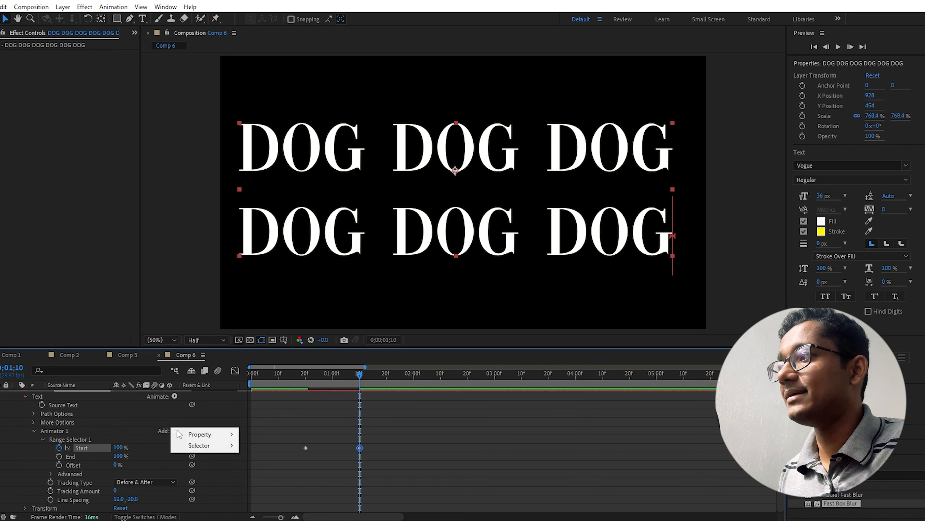
pyautogui.moveTo(200, 434)
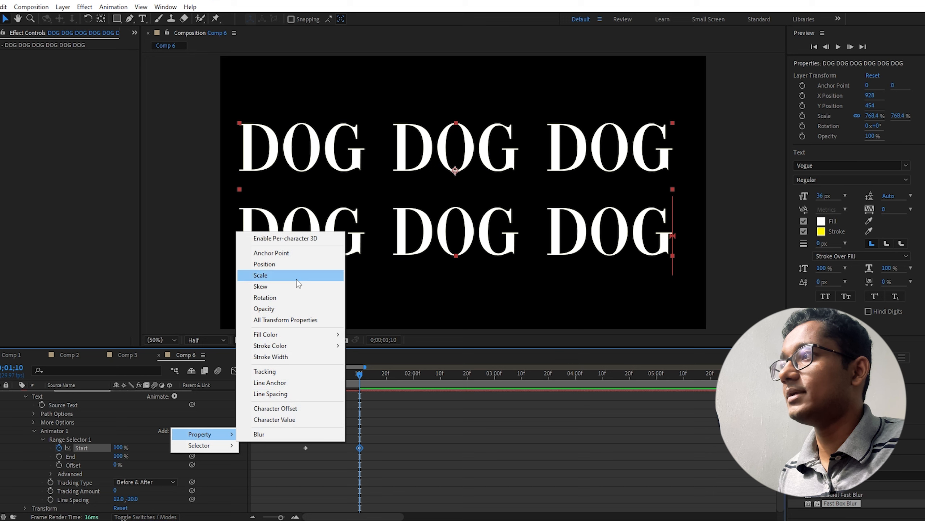
pyautogui.click(287, 308)
pyautogui.moveTo(118, 474); pyautogui.dragTo(5, 477)
pyautogui.click(267, 445)
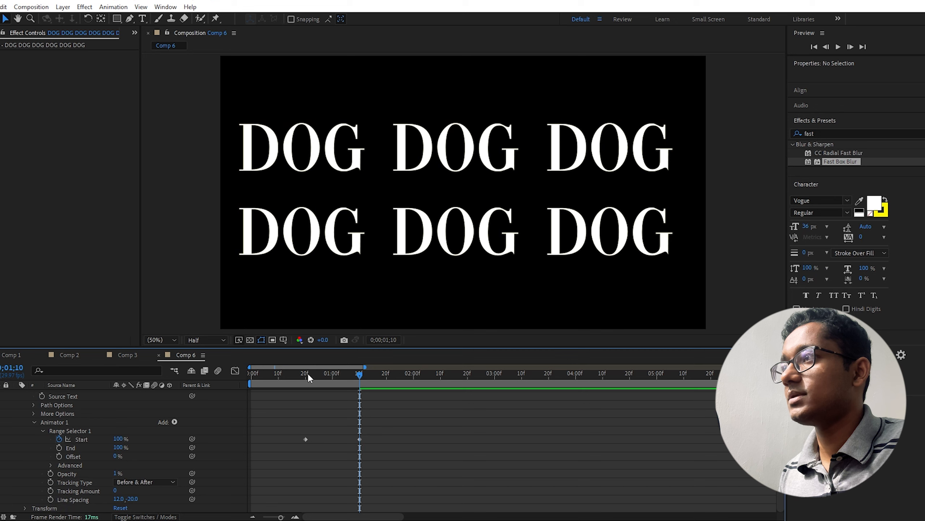
pyautogui.moveTo(300, 377); pyautogui.dragTo(375, 381)
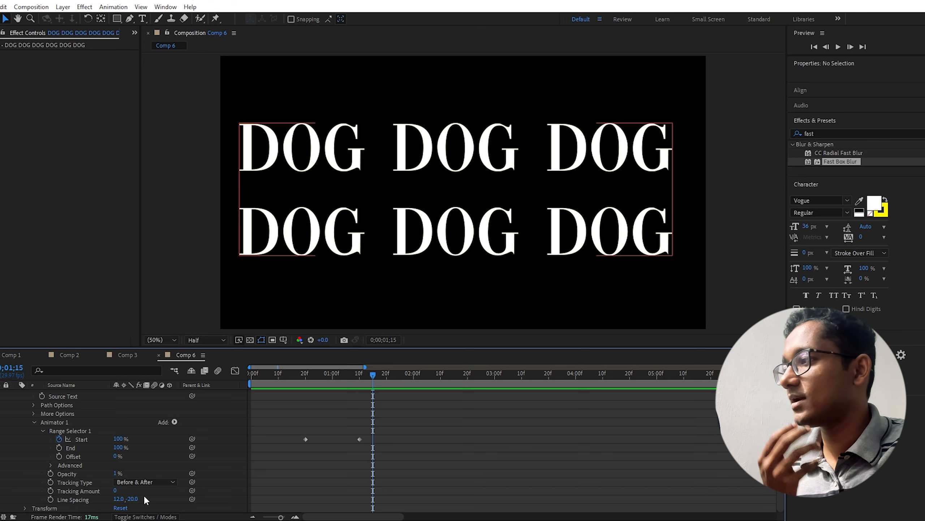
# Delete Animator 1 with its Start keyframes, then remove the second text line and move the remaining line down to about Y 556.
pyautogui.click(56, 439)
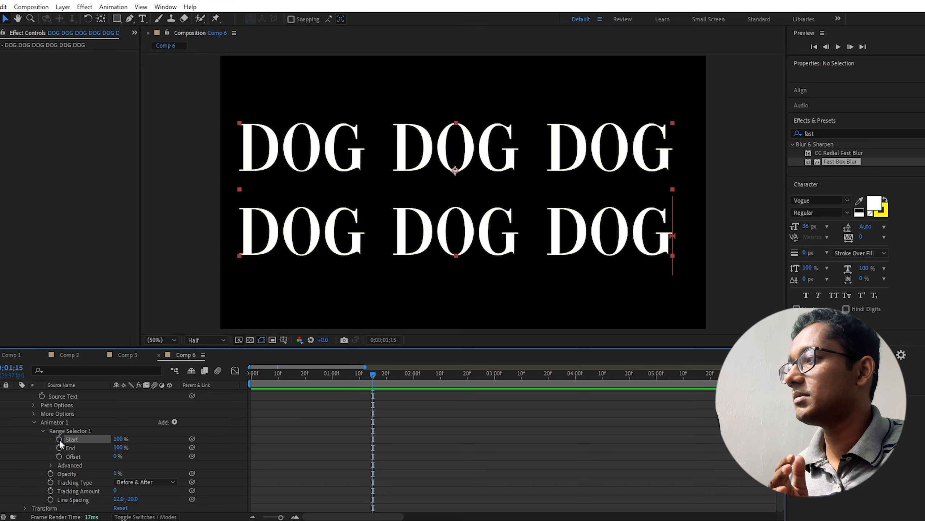
pyautogui.click(91, 430)
pyautogui.click(77, 421)
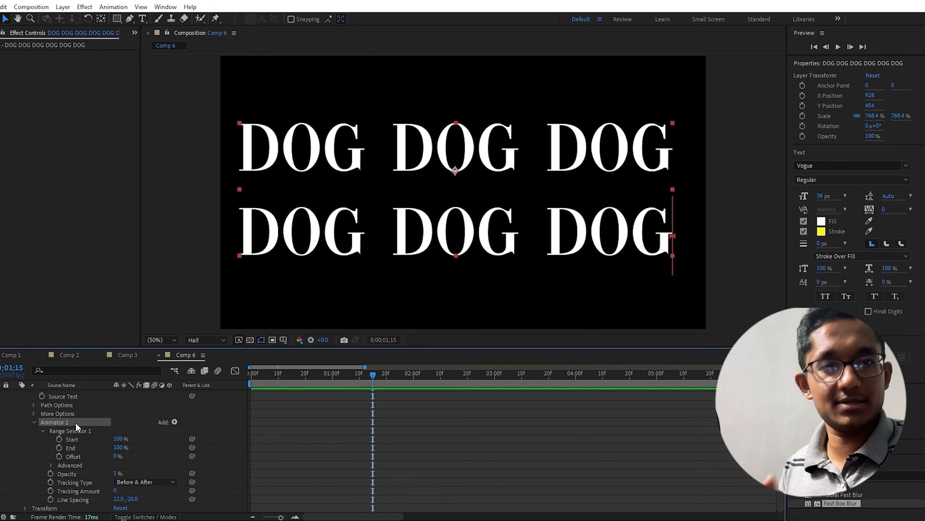
pyautogui.press('Delete')
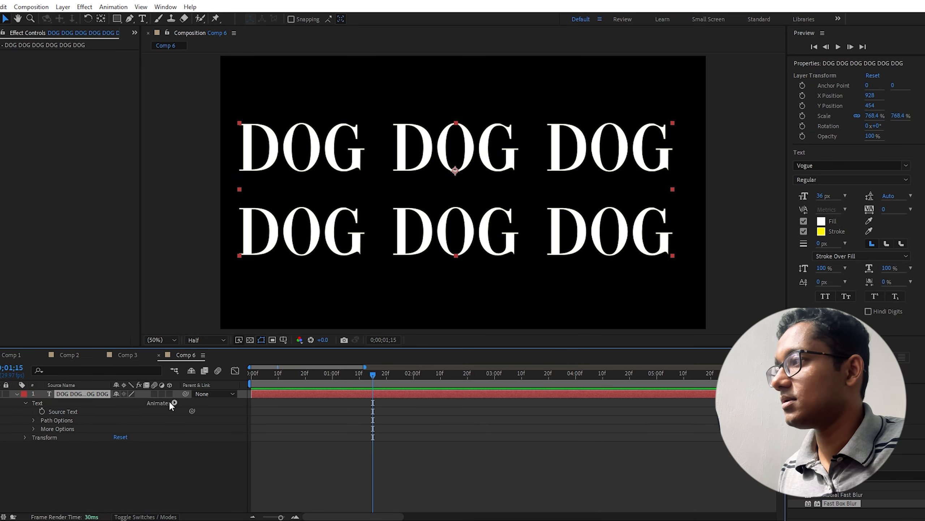
pyautogui.press('F2')
pyautogui.click(352, 269)
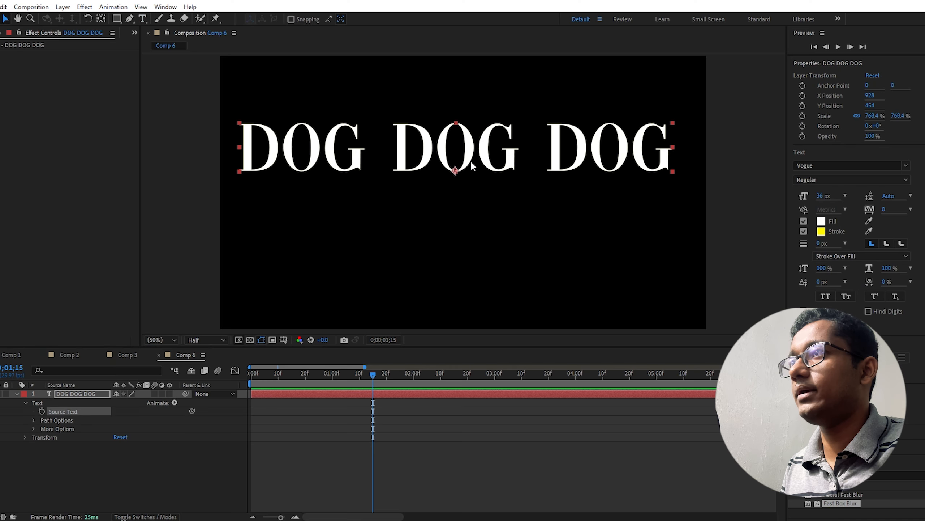
# Add a Character Offset animator to the DOG DOG DOG text, set the offset to 14, and raise the range's Start to 100%.
pyautogui.click(174, 402)
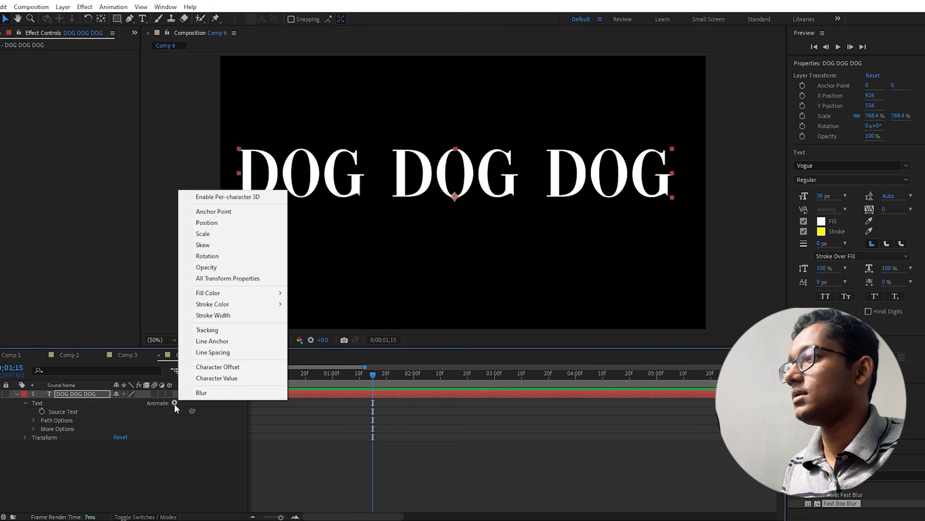
pyautogui.click(216, 366)
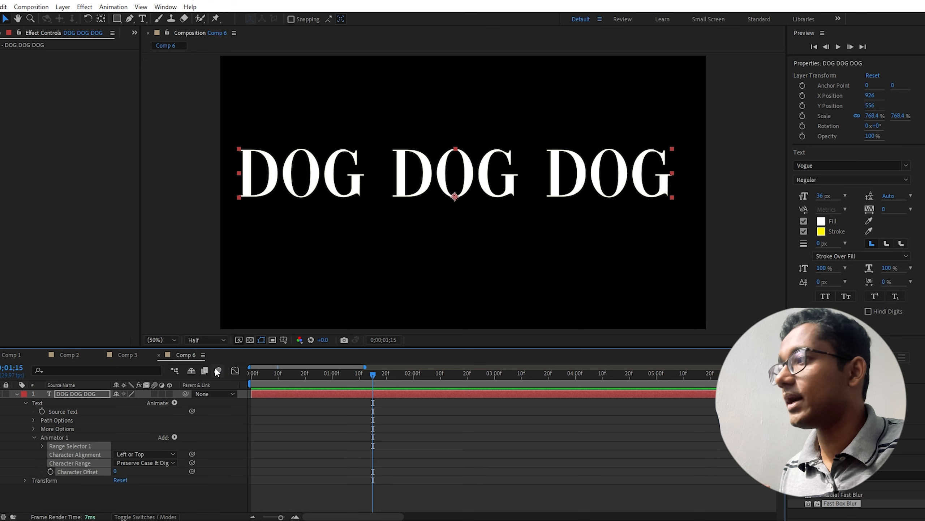
pyautogui.moveTo(115, 471); pyautogui.dragTo(123, 473)
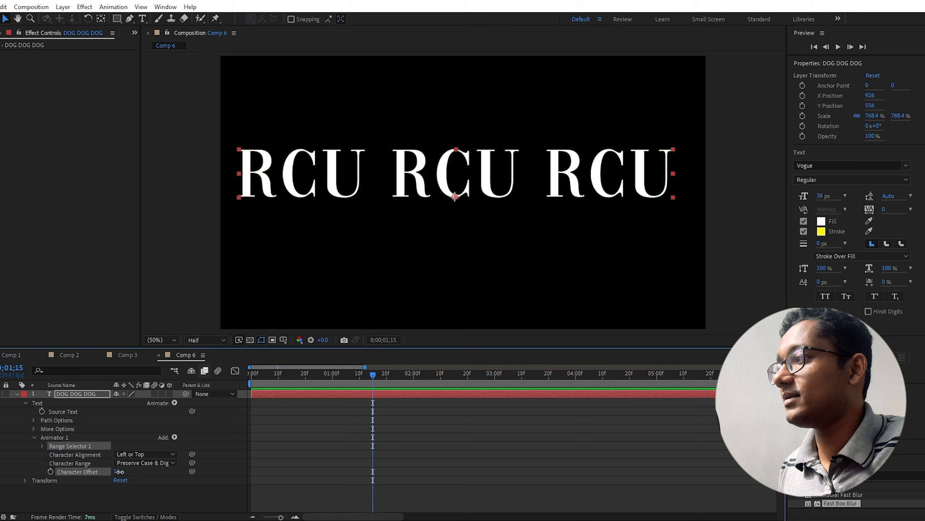
pyautogui.click(43, 447)
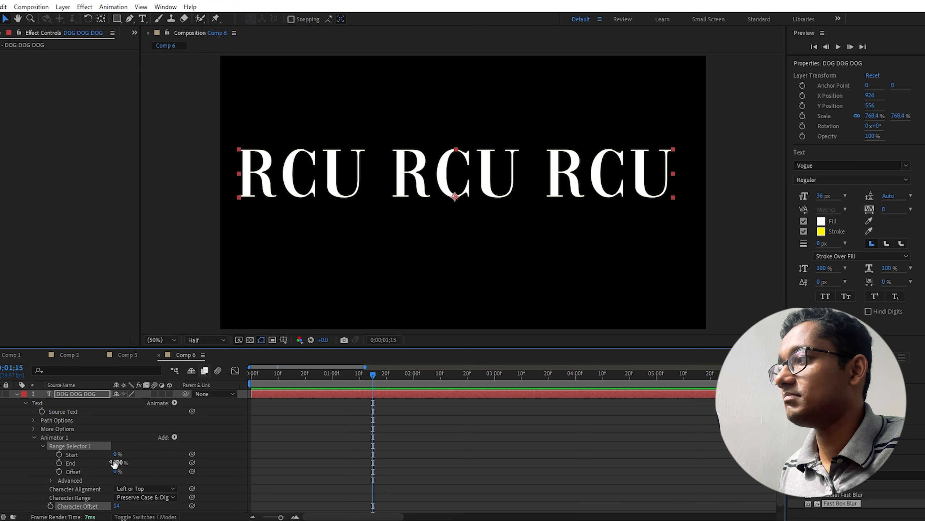
pyautogui.moveTo(117, 454); pyautogui.dragTo(257, 454)
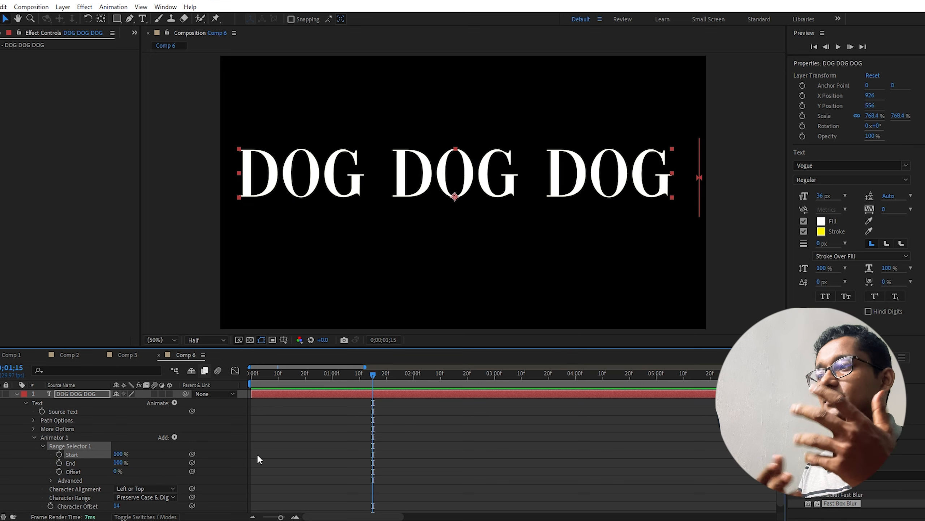
# Keyframe Range Selector 1's Start at 0% on 0;00;01;00 and 100% at about two seconds.
pyautogui.moveTo(364, 379); pyautogui.dragTo(333, 375)
pyautogui.click(117, 454)
pyautogui.write('0')
pyautogui.press('Return')
pyautogui.click(59, 454)
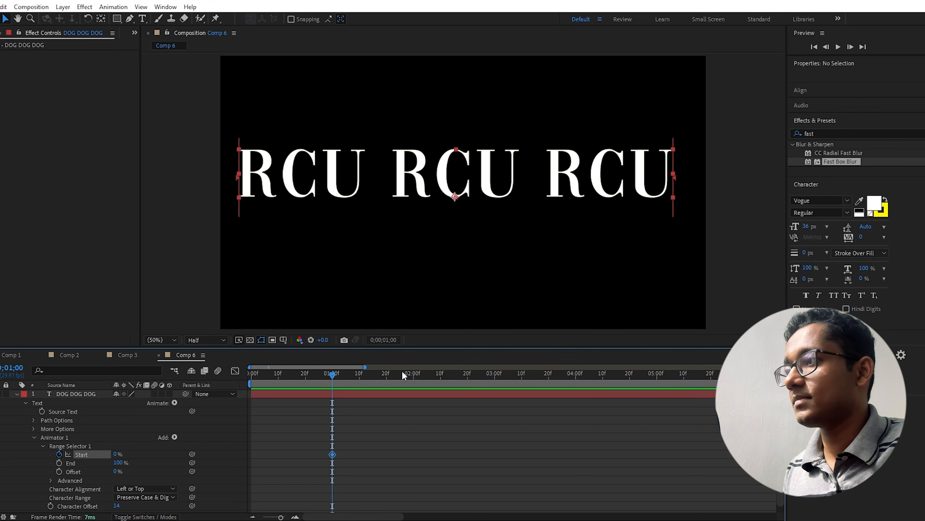
pyautogui.moveTo(330, 379); pyautogui.dragTo(411, 382)
pyautogui.click(117, 454)
pyautogui.write('100')
pyautogui.press('Return')
# Preview the Character Offset animation and scrub back to just before its first keyframe.
pyautogui.moveTo(462, 370); pyautogui.dragTo(330, 380)
pyautogui.press('space')
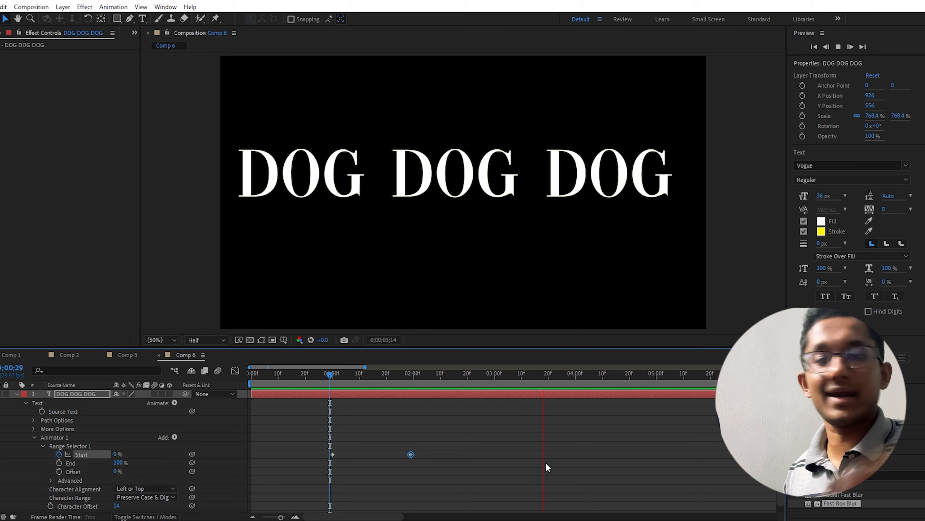
pyautogui.click(487, 458)
pyautogui.moveTo(347, 382); pyautogui.dragTo(314, 381)
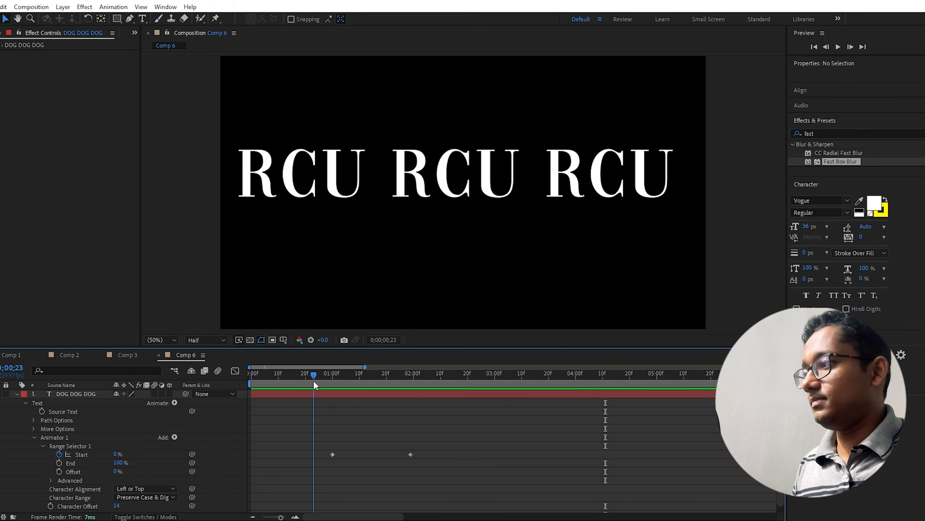
# Add a Character Value property to Animator 1 of the DOG DOG DOG text and set it to 11.
pyautogui.click(71, 446)
pyautogui.click(174, 437)
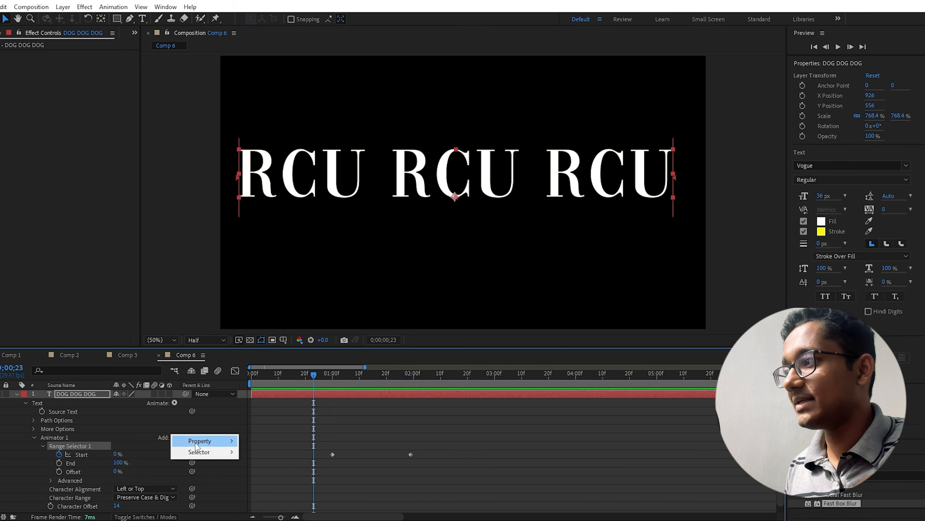
pyautogui.moveTo(199, 441)
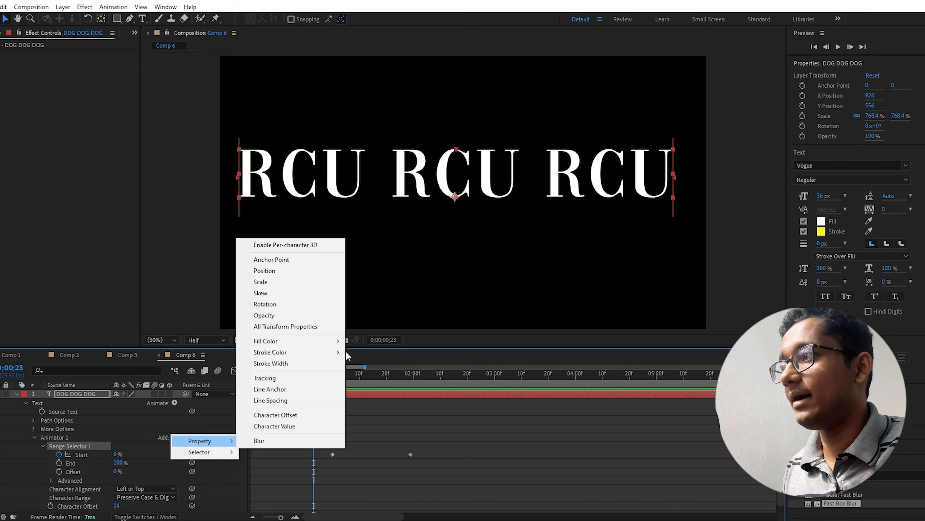
pyautogui.click(306, 426)
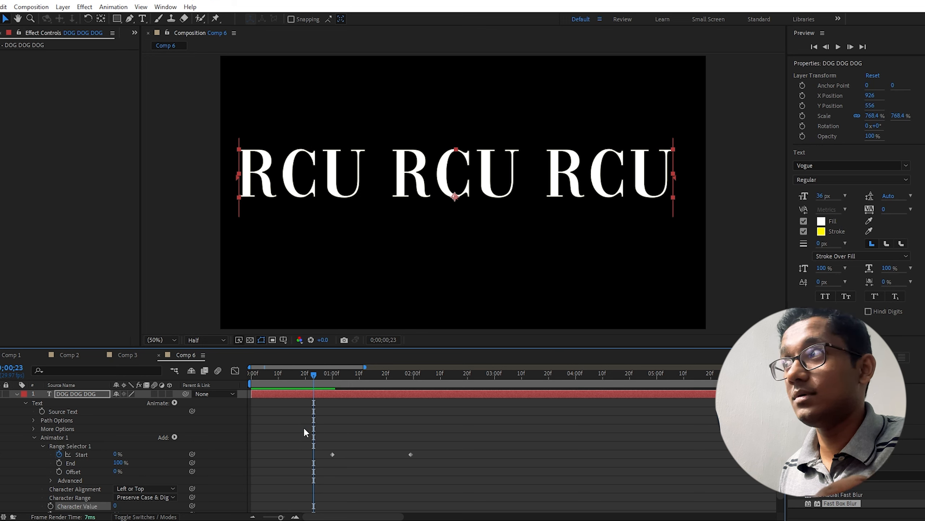
pyautogui.scroll(-1, 219, 467)
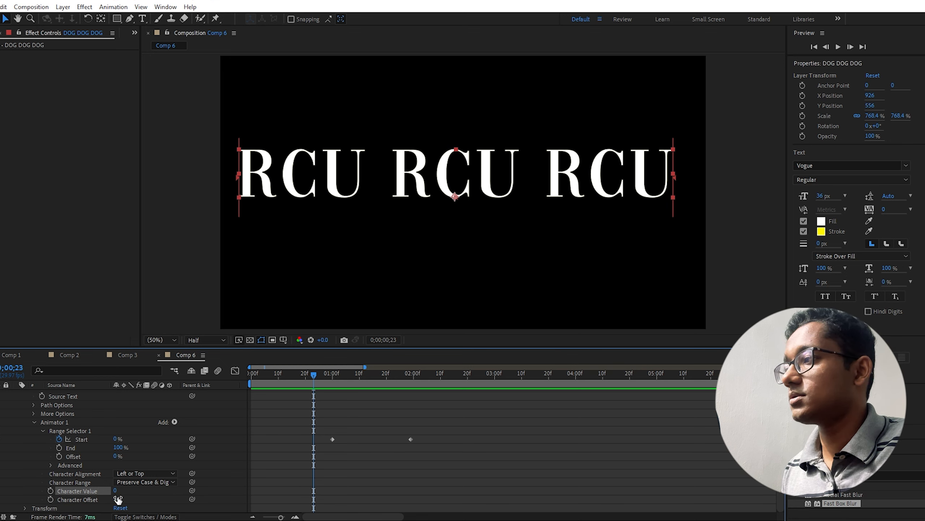
pyautogui.moveTo(115, 491); pyautogui.dragTo(121, 492)
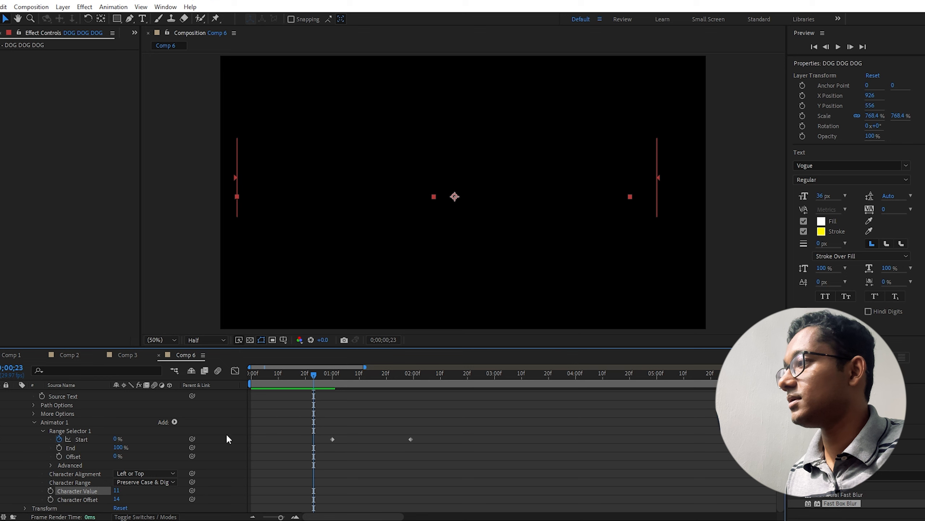
# Scrub past the first Start keyframe to 0;00;01;07 to check the combined Character Value and Character Offset effect.
pyautogui.click(80, 500)
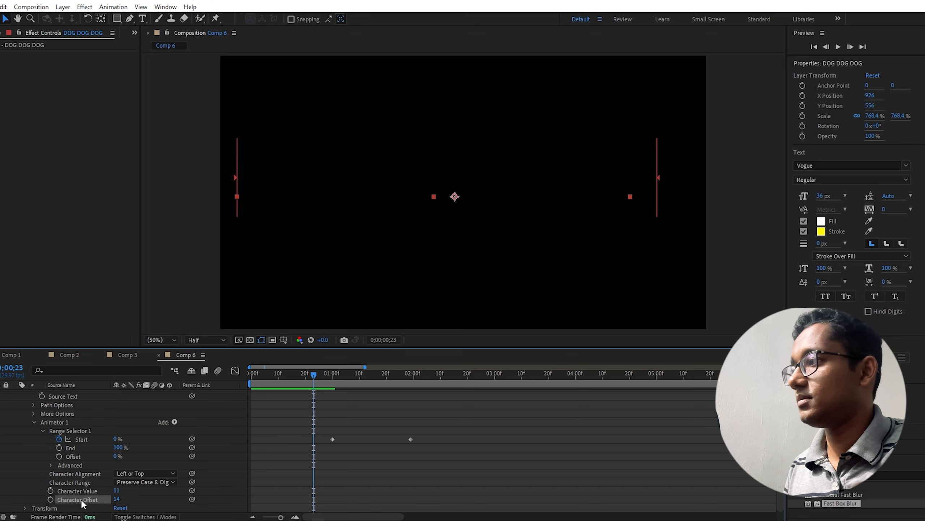
pyautogui.click(338, 373)
pyautogui.moveTo(349, 383)
pyautogui.mouseDown()
pyautogui.moveTo(378, 379)
pyautogui.moveTo(344, 378)
pyautogui.moveTo(353, 378)
pyautogui.mouseUp()
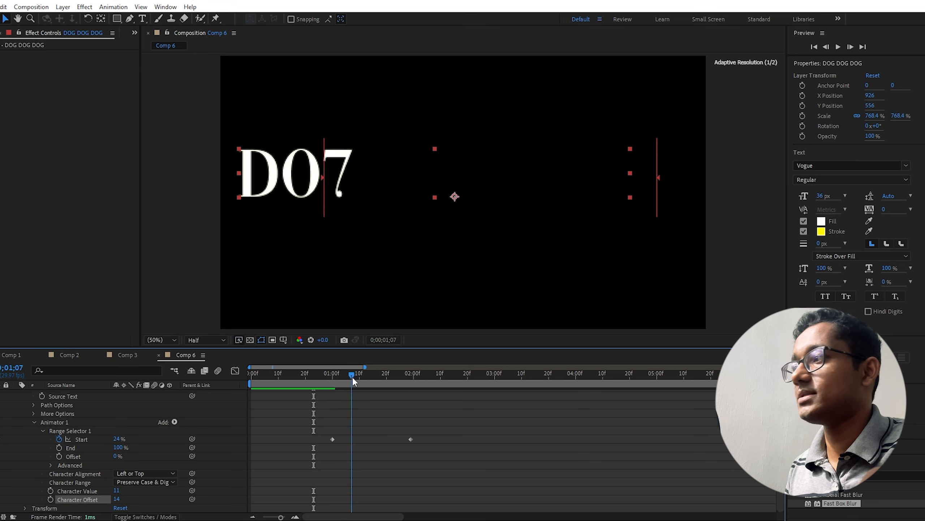
# Remove Range Selector 1's Start keyframes and set Start to 0%.
pyautogui.click(59, 440)
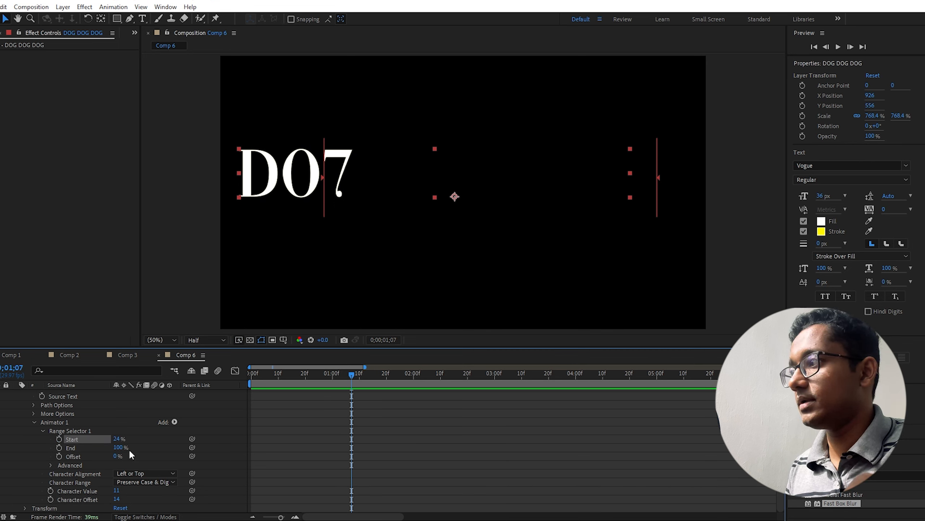
pyautogui.click(120, 439)
pyautogui.write('0')
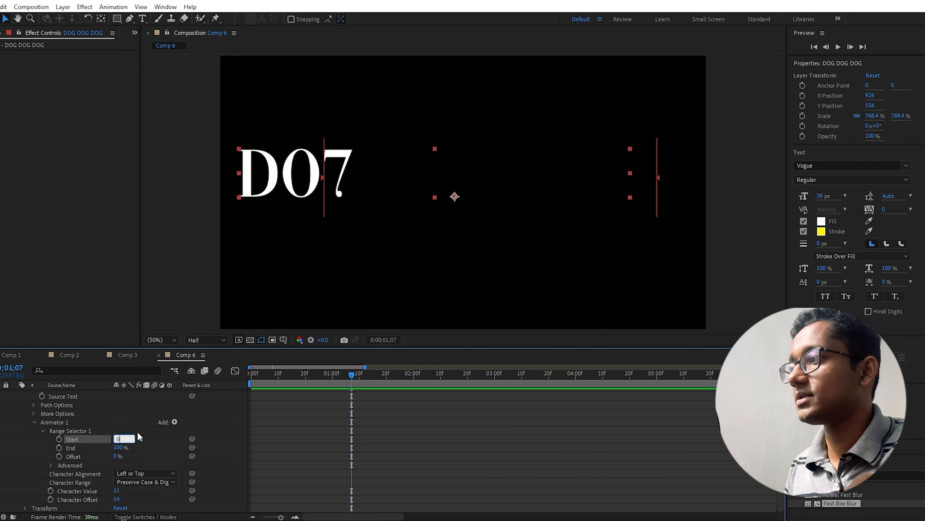
pyautogui.press('Return')
# Set the Character Offset to 52 and raise Range Selector 1's Start to 100%.
pyautogui.moveTo(115, 504); pyautogui.dragTo(134, 501)
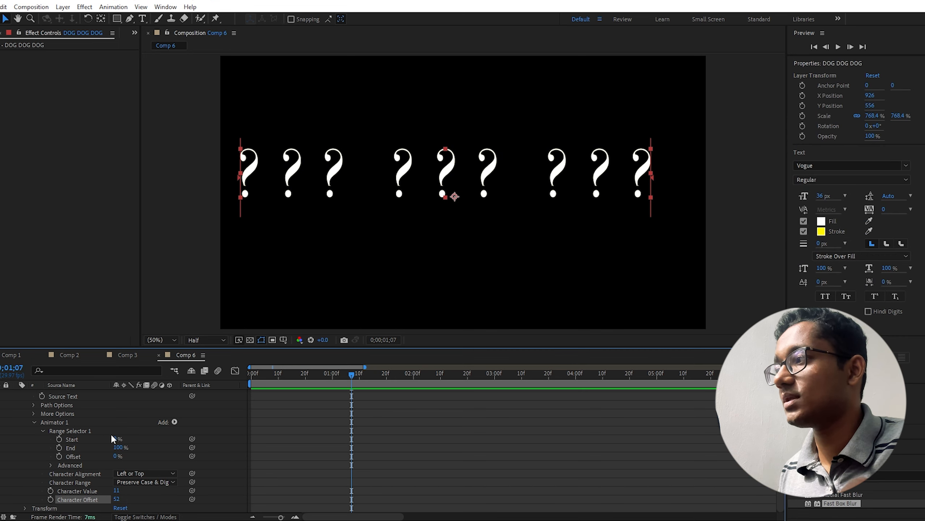
pyautogui.moveTo(114, 439); pyautogui.dragTo(180, 443)
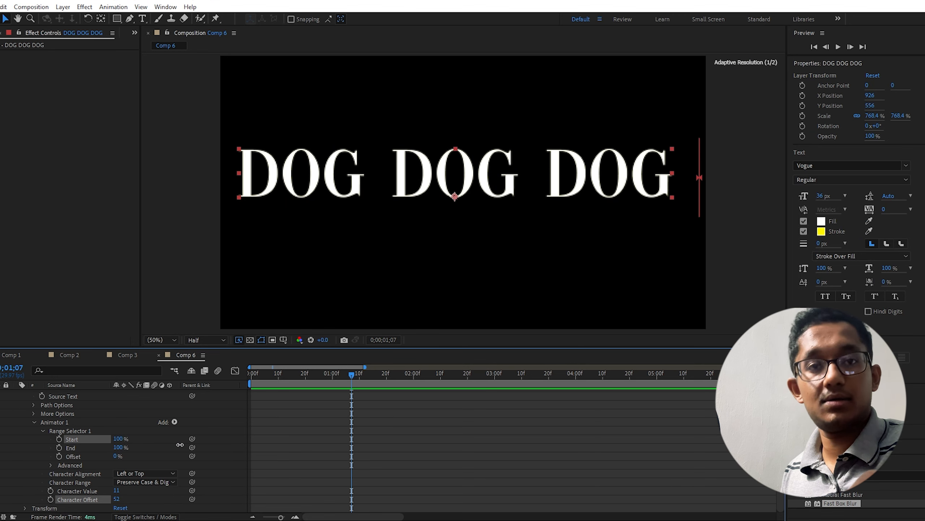
pyautogui.click(408, 460)
# Add a Blur property to Animator 1 and set it to 10.0, 10.0.
pyautogui.click(175, 422)
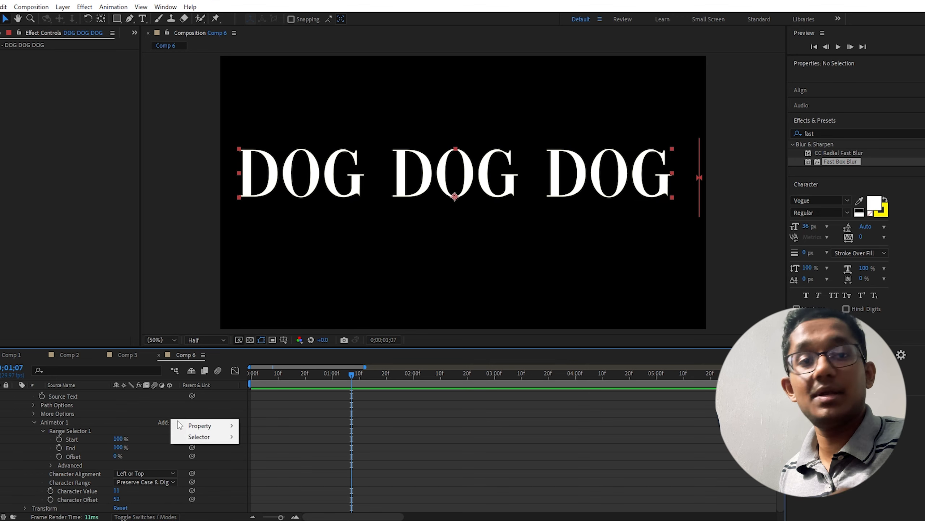
pyautogui.moveTo(189, 428)
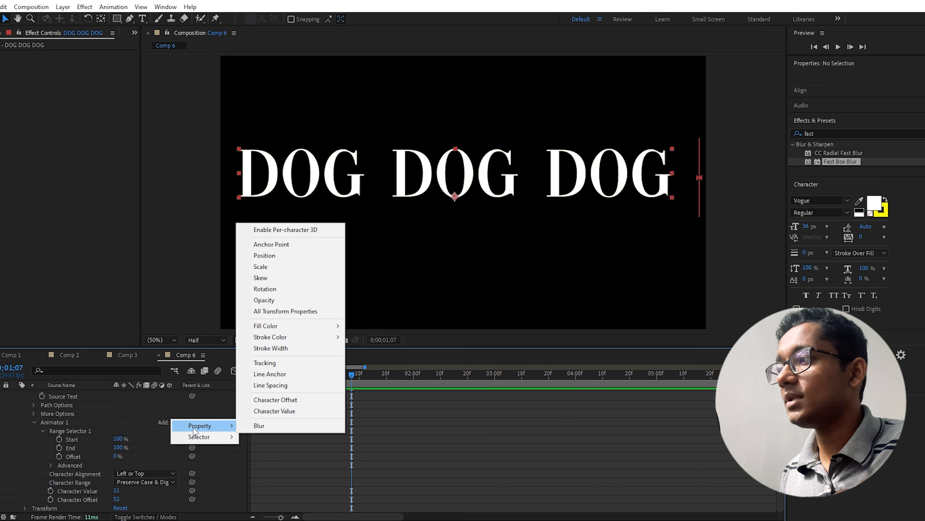
pyautogui.click(78, 422)
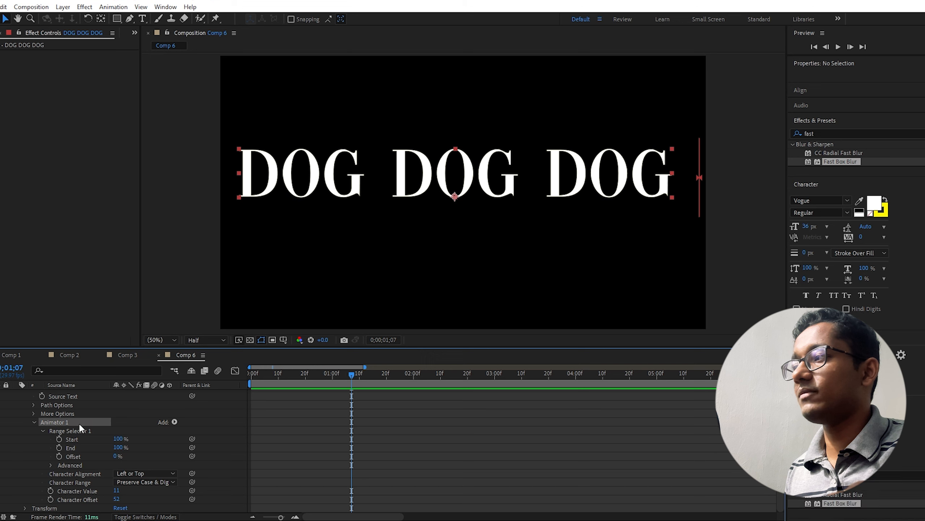
pyautogui.click(174, 422)
pyautogui.moveTo(197, 425)
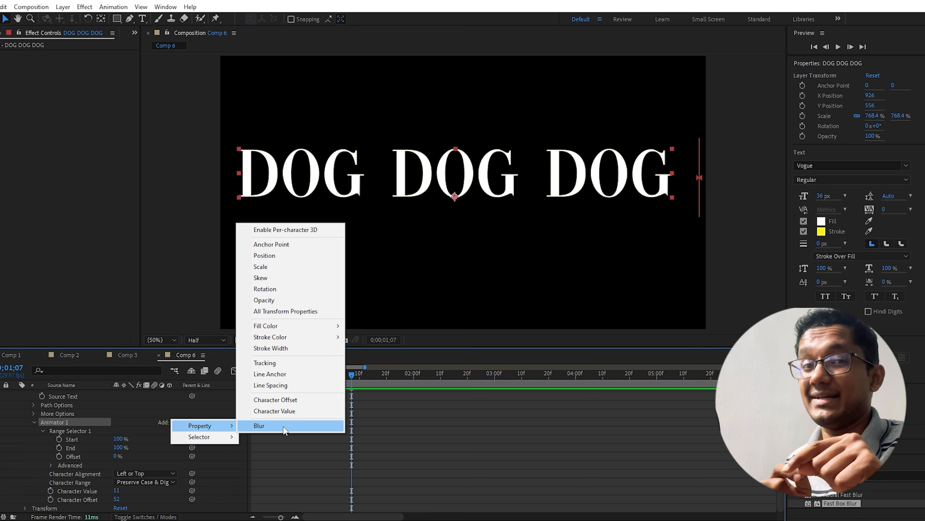
pyautogui.click(284, 426)
pyautogui.scroll(-1, 165, 491)
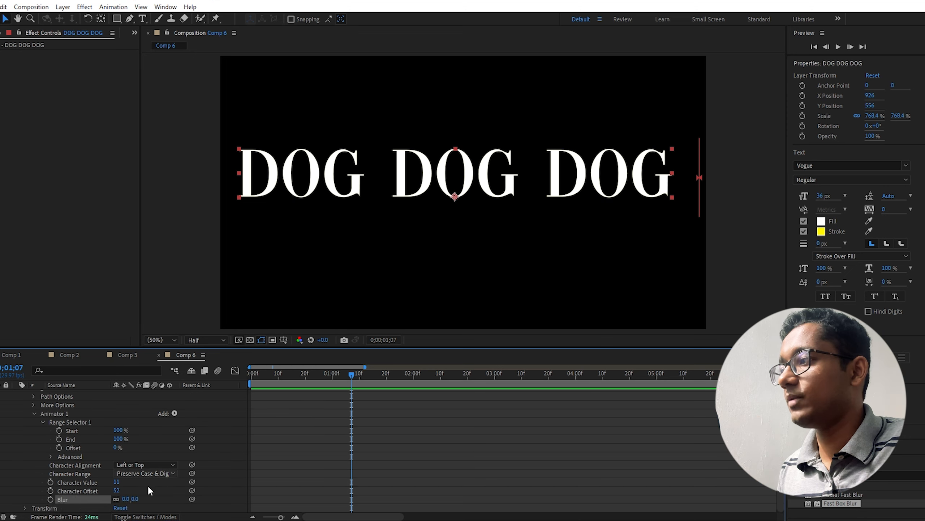
pyautogui.moveTo(123, 502); pyautogui.dragTo(133, 504)
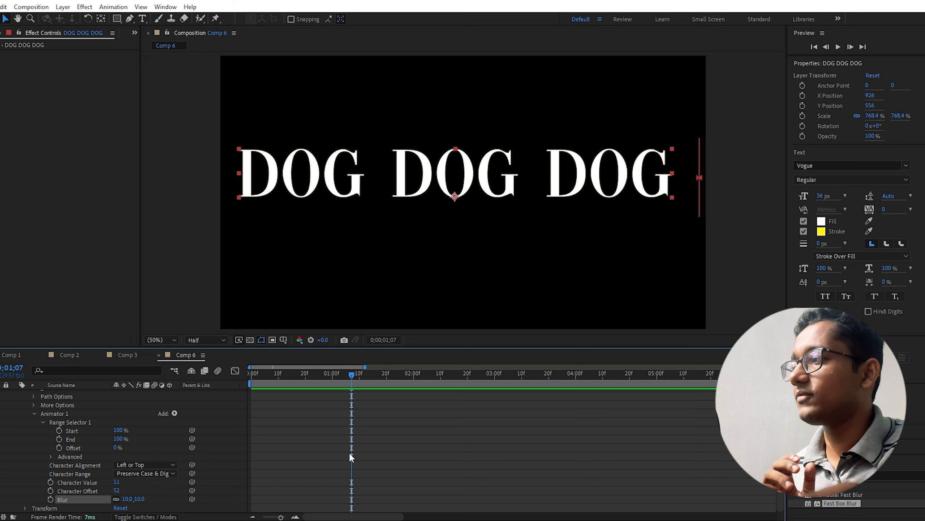
# Preview the text from 0;00;00;18, then sweep Range Selector 1's Start back to 100% to examine the blur and character effects.
pyautogui.moveTo(312, 376); pyautogui.dragTo(299, 376)
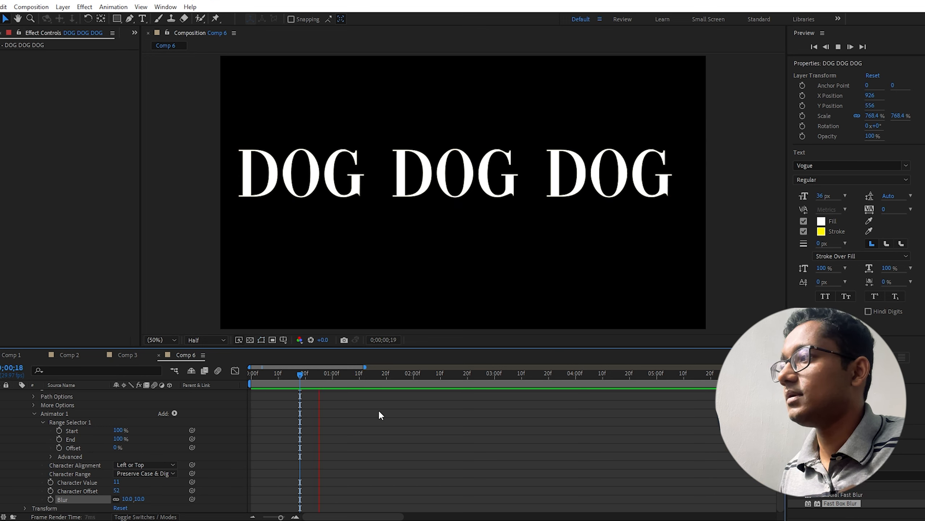
pyautogui.moveTo(124, 431); pyautogui.dragTo(174, 436)
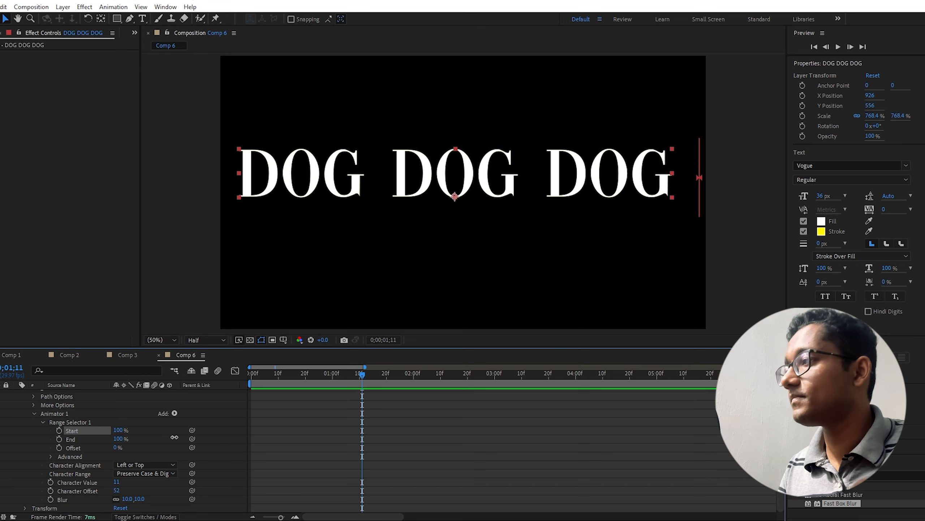
pyautogui.click(258, 441)
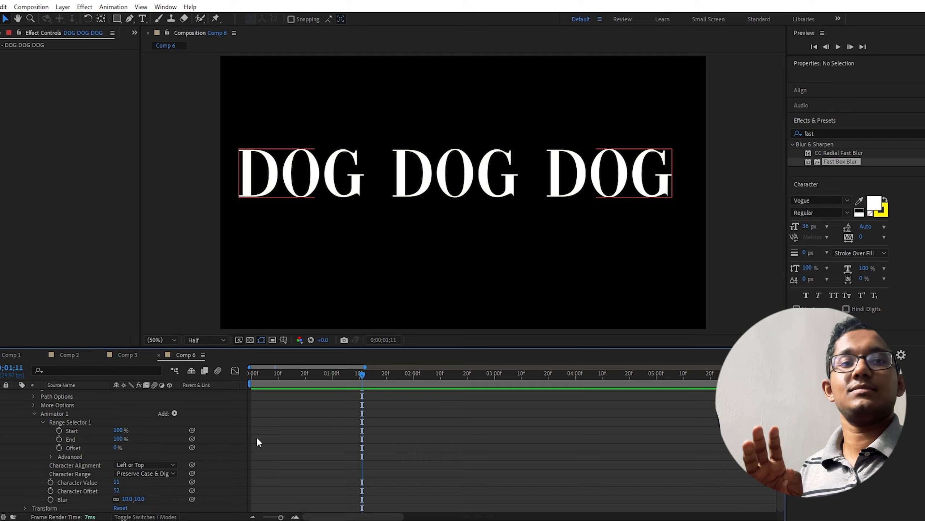
pyautogui.scroll(2, 230, 433)
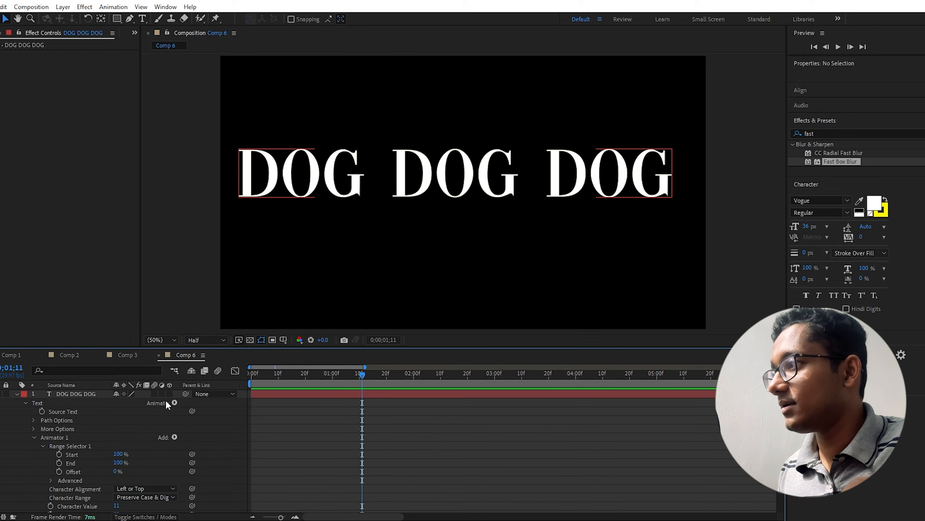